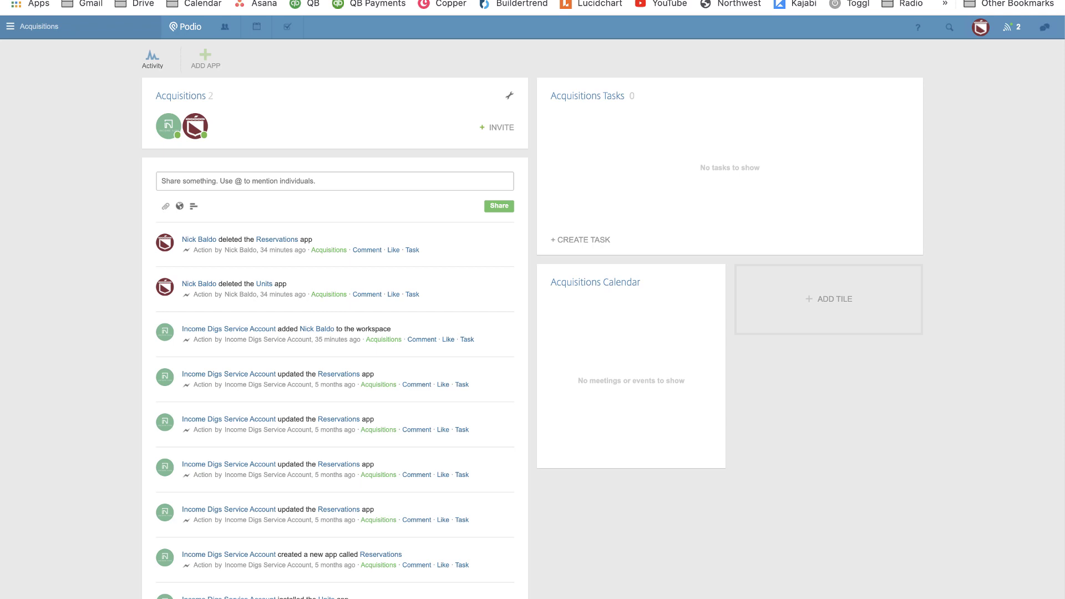
Create a custom app named Deals with item name Deal and the handshake icon.
left_click(209, 60)
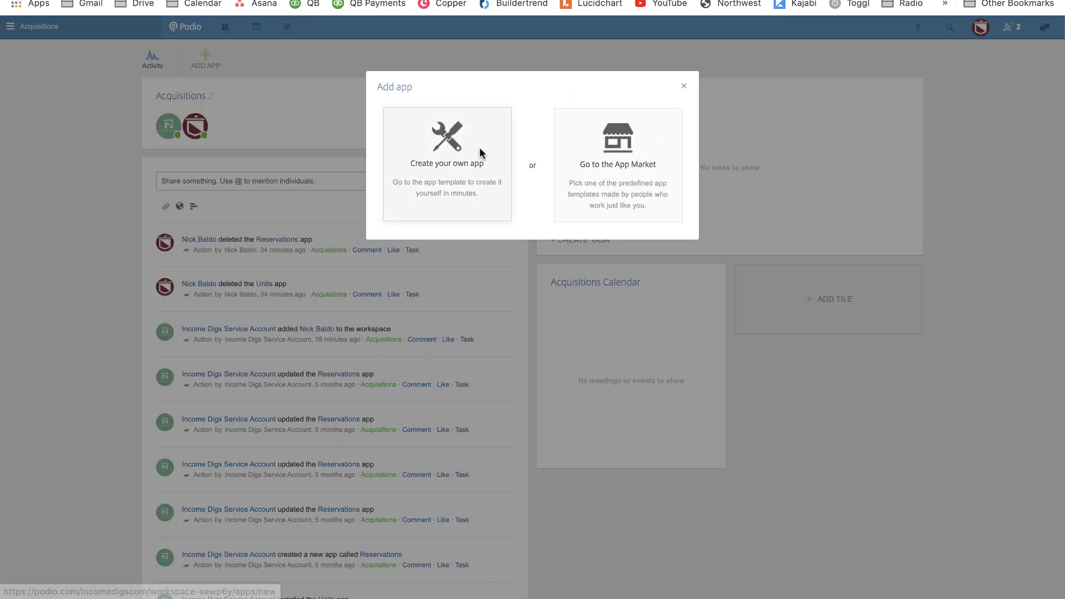
left_click(479, 148)
type("De")
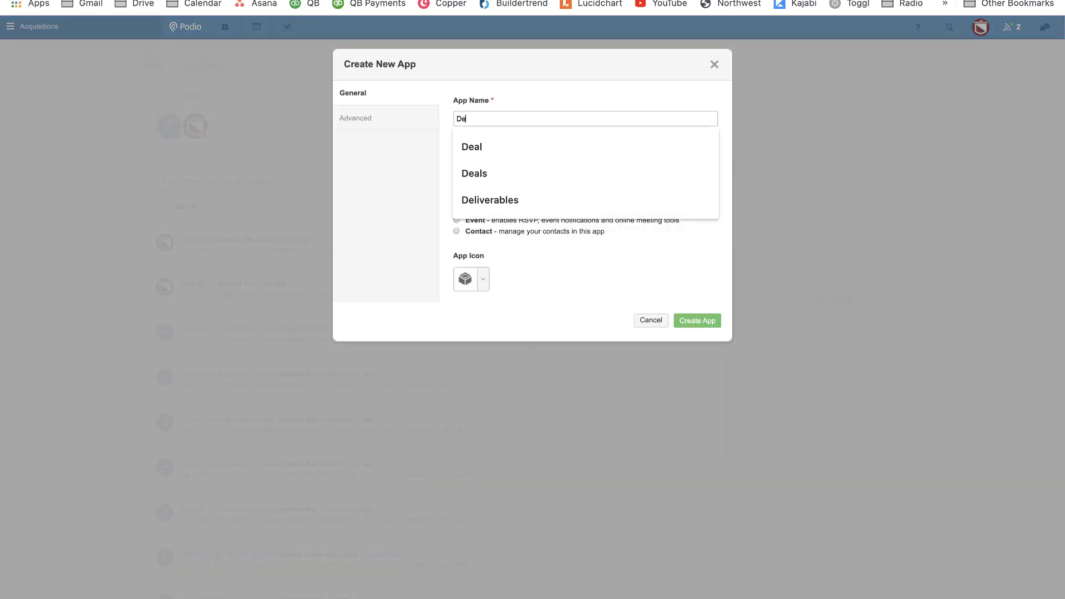
type("als")
key("Tab")
type("Deal")
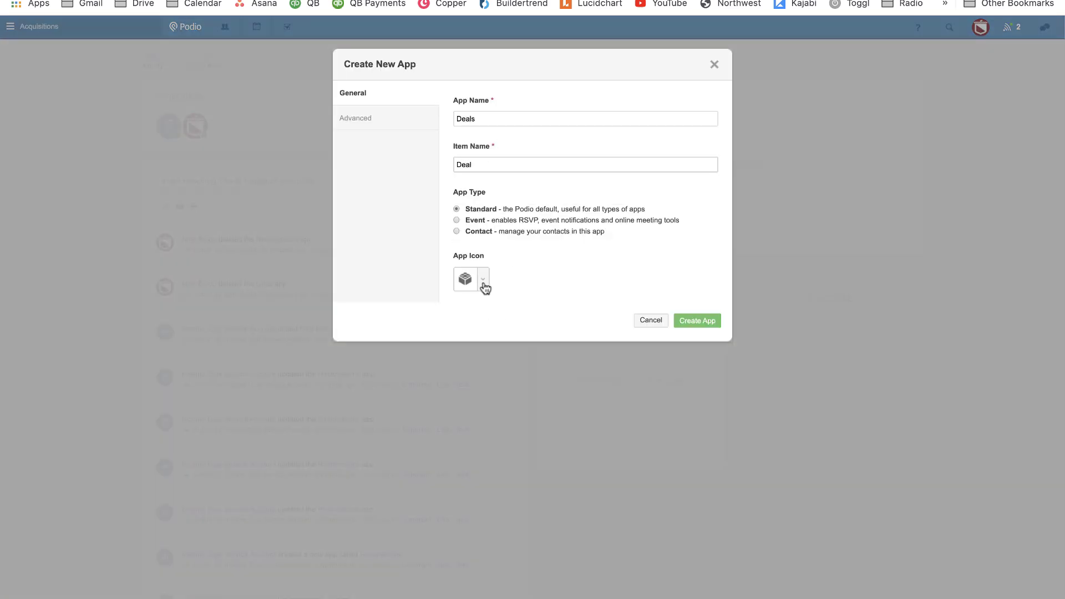
left_click(483, 282)
type("Deal")
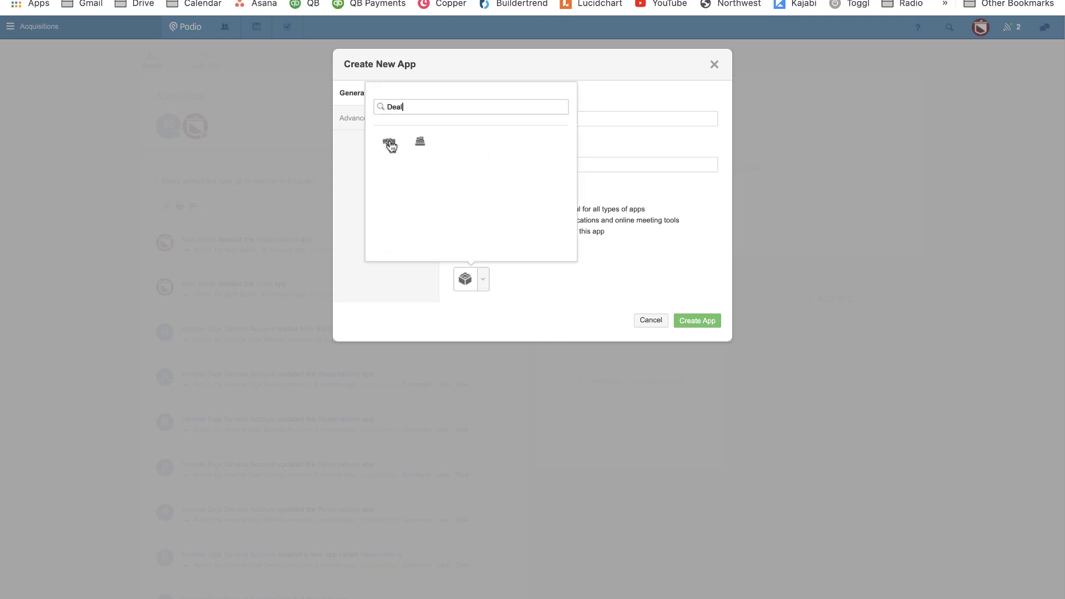
left_click(389, 142)
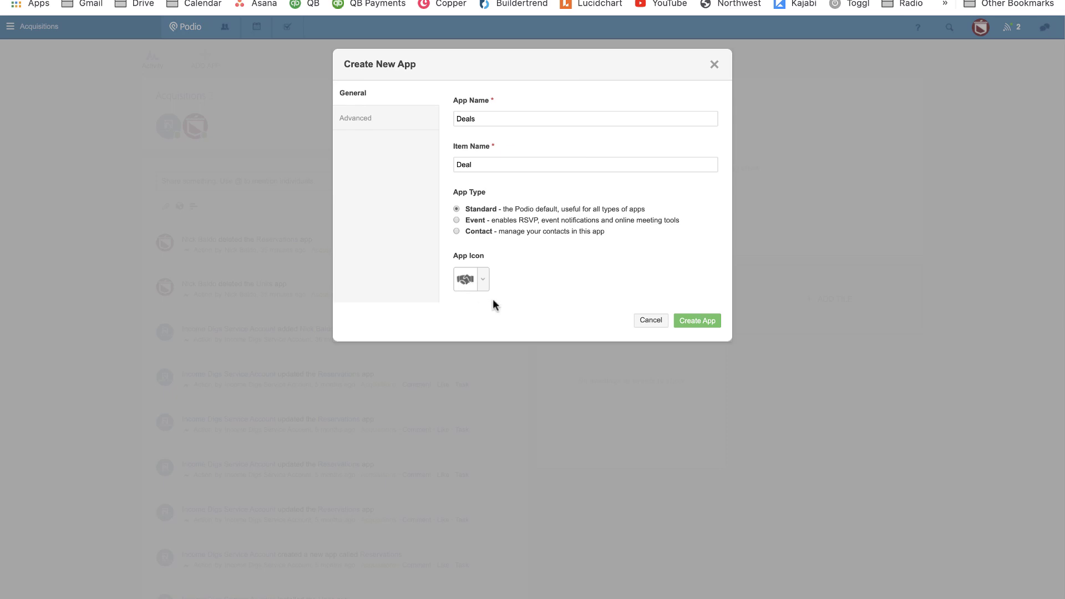
left_click(708, 321)
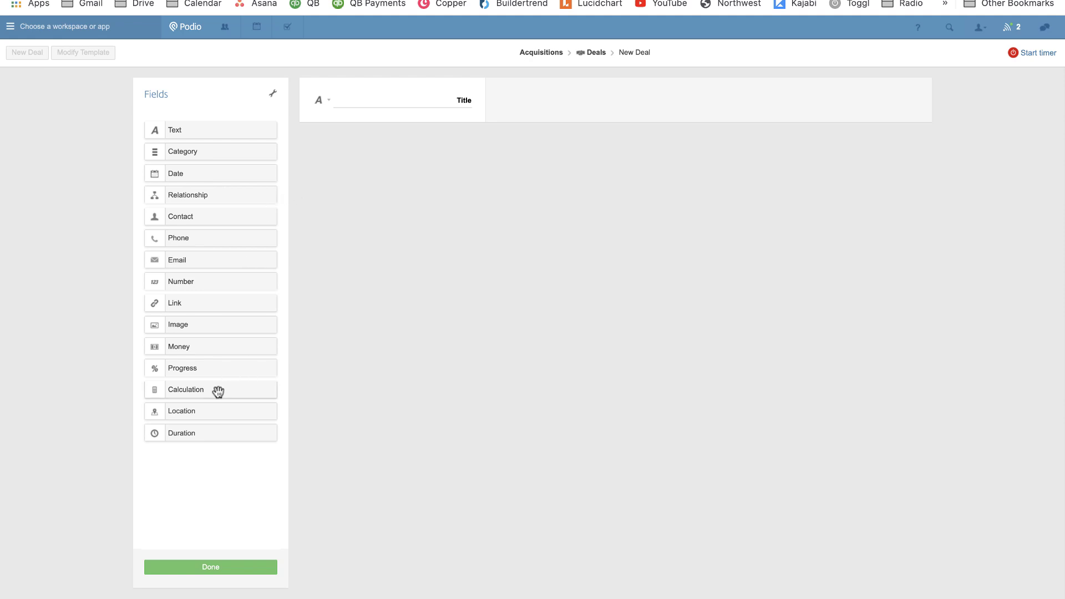
left_click_drag(217, 390, 382, 151)
left_click(425, 157)
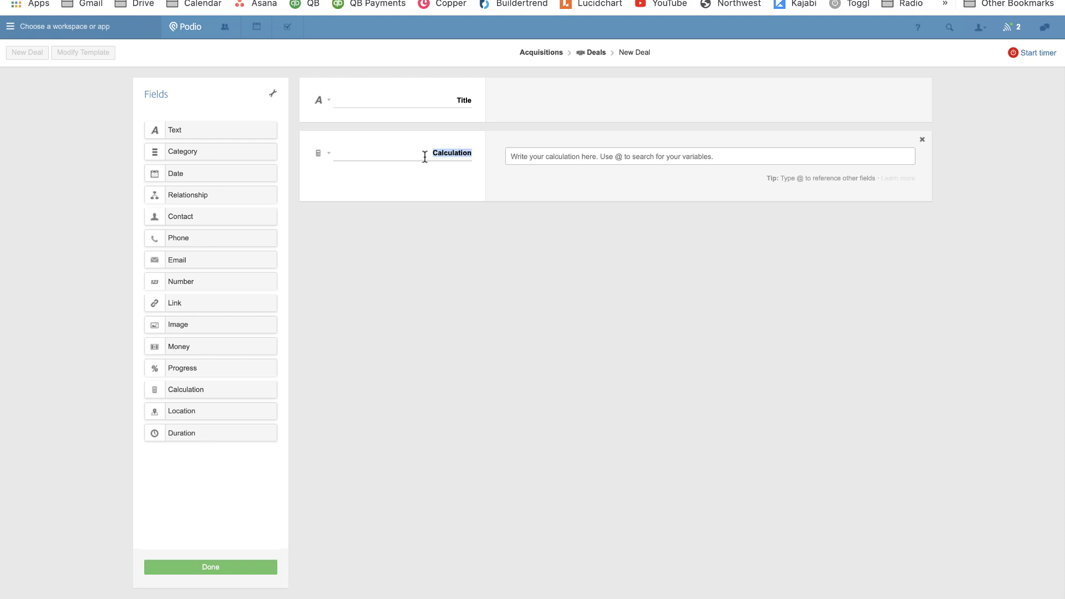
type("Un")
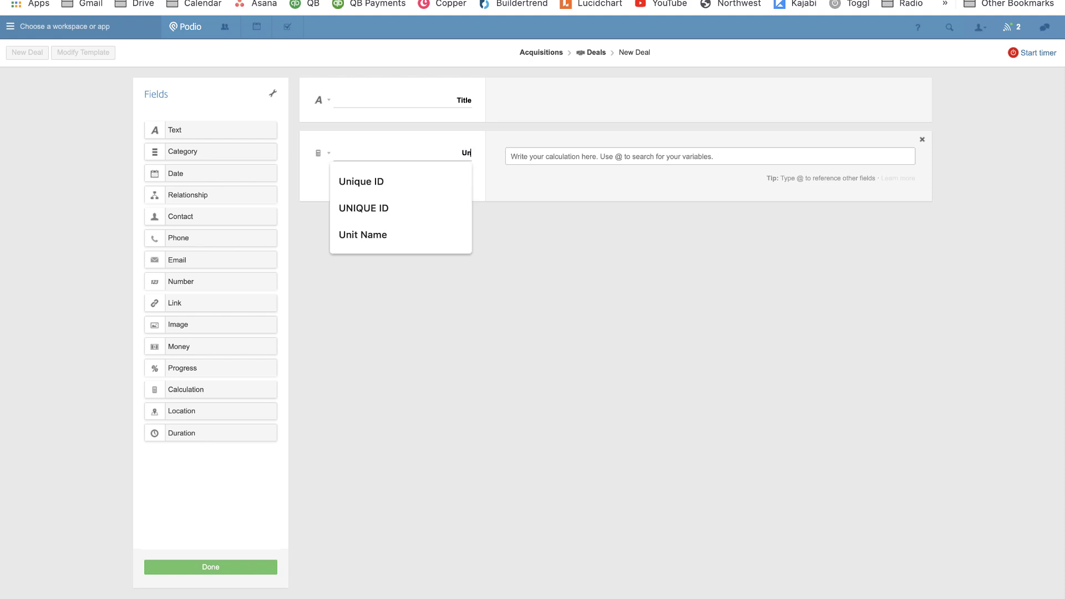
type("ique ID (Hidden")
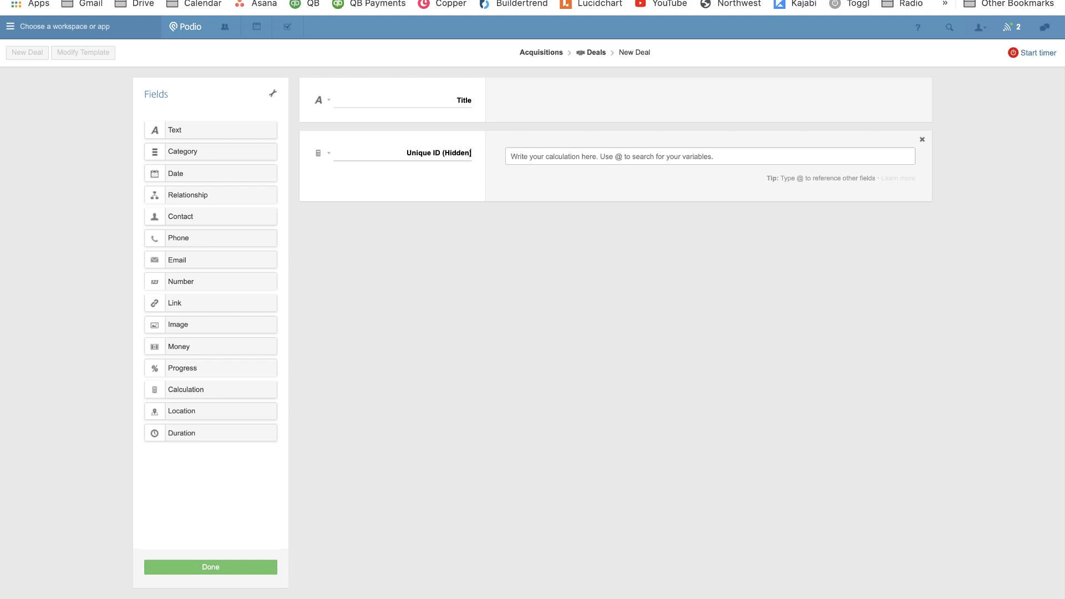
type(")")
key("Tab")
type("@uniq")
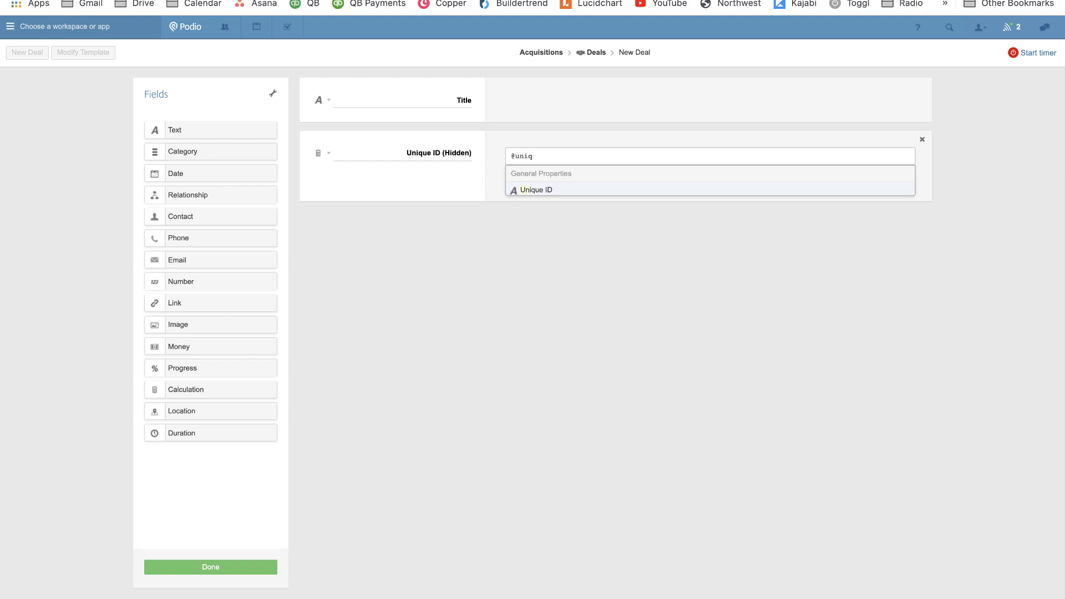
key("Return")
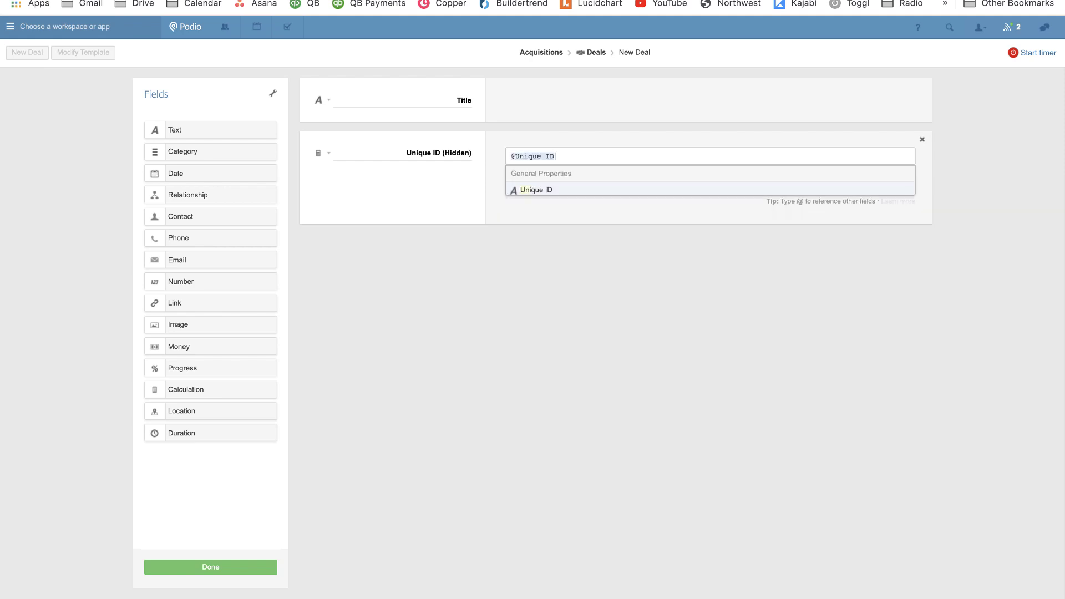
Review the calculation and Title field settings, then save the Deals template.
left_click(321, 156)
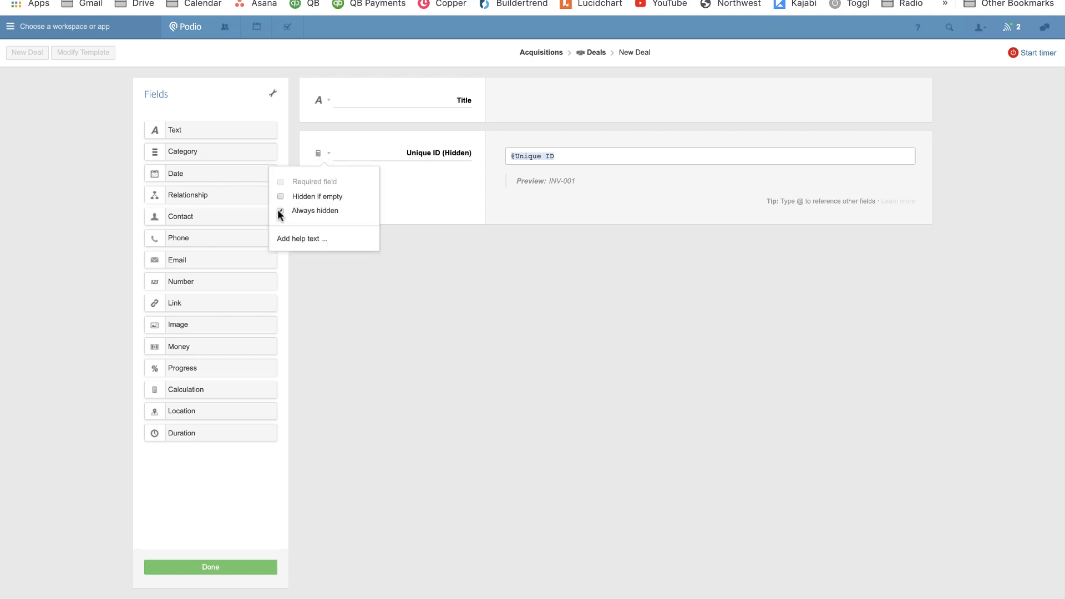
left_click(462, 205)
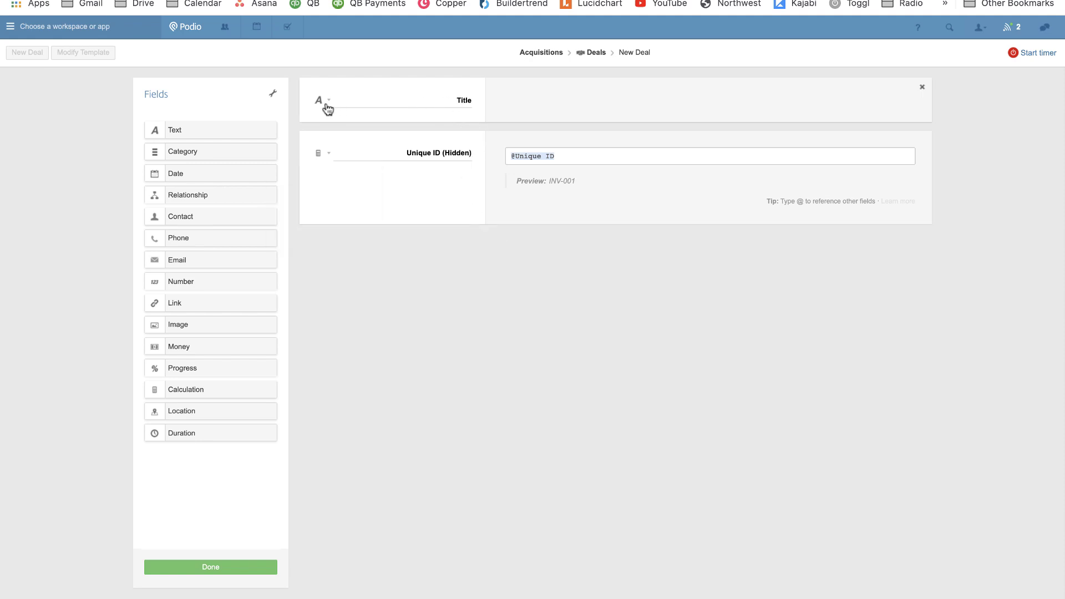
left_click(326, 105)
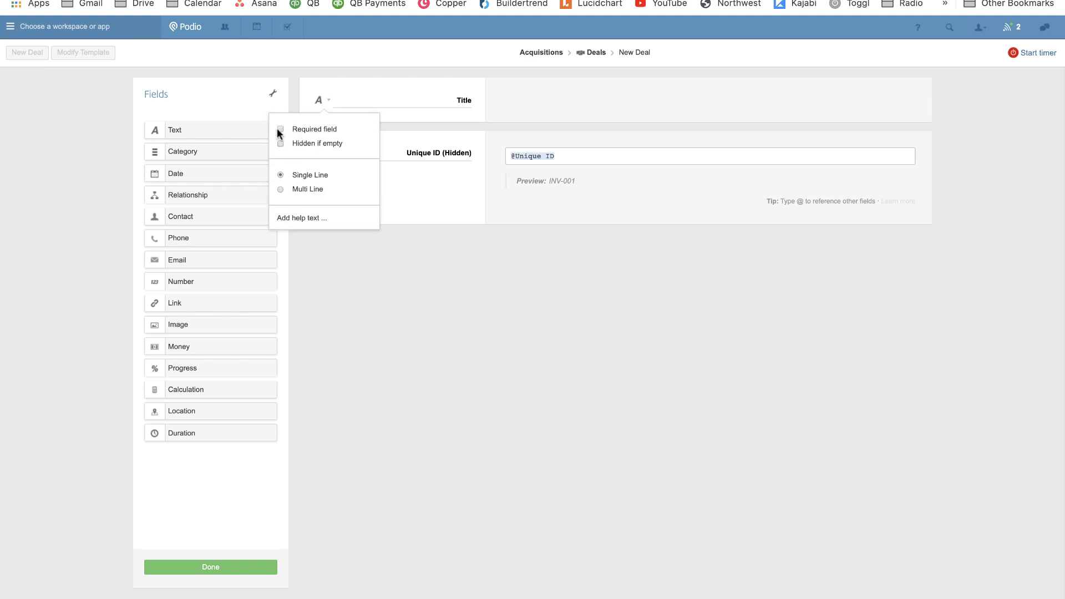
left_click(455, 200)
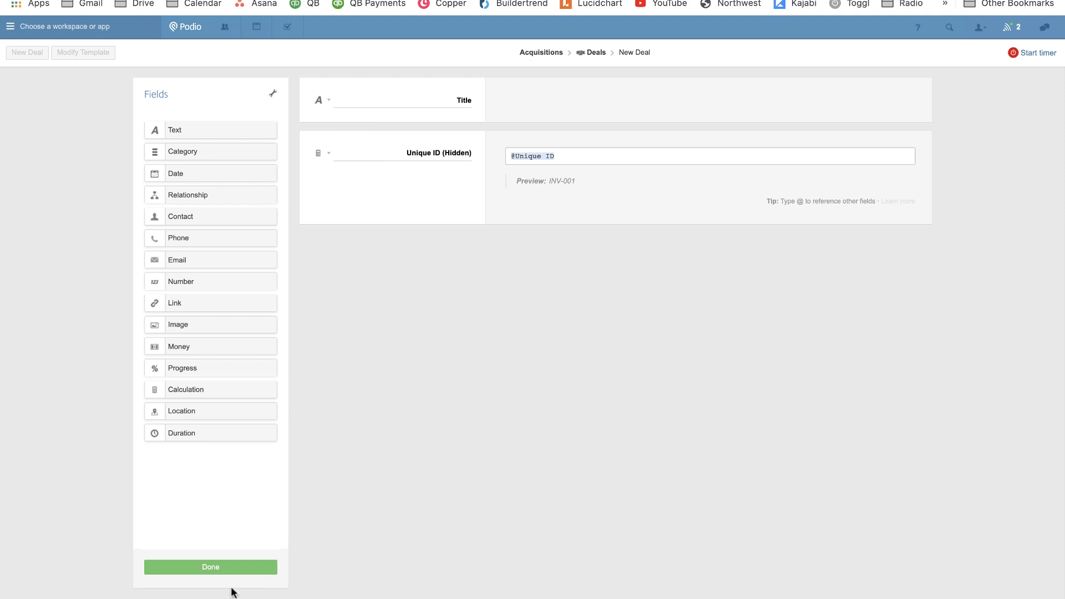
left_click(218, 567)
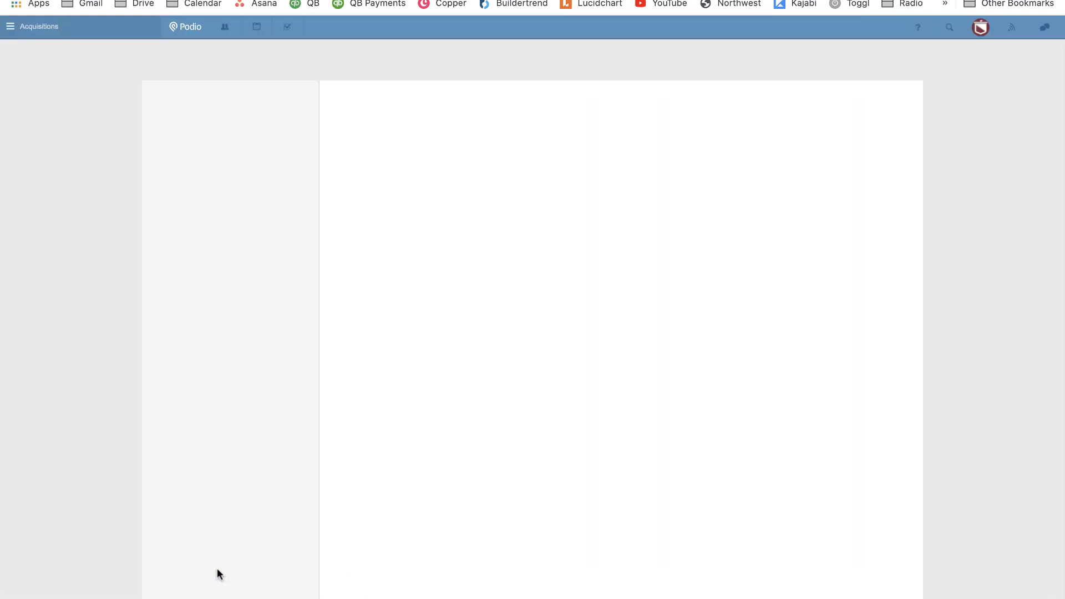
Create a custom app named Appointments with item name Appointment and a calendar icon.
left_click(260, 67)
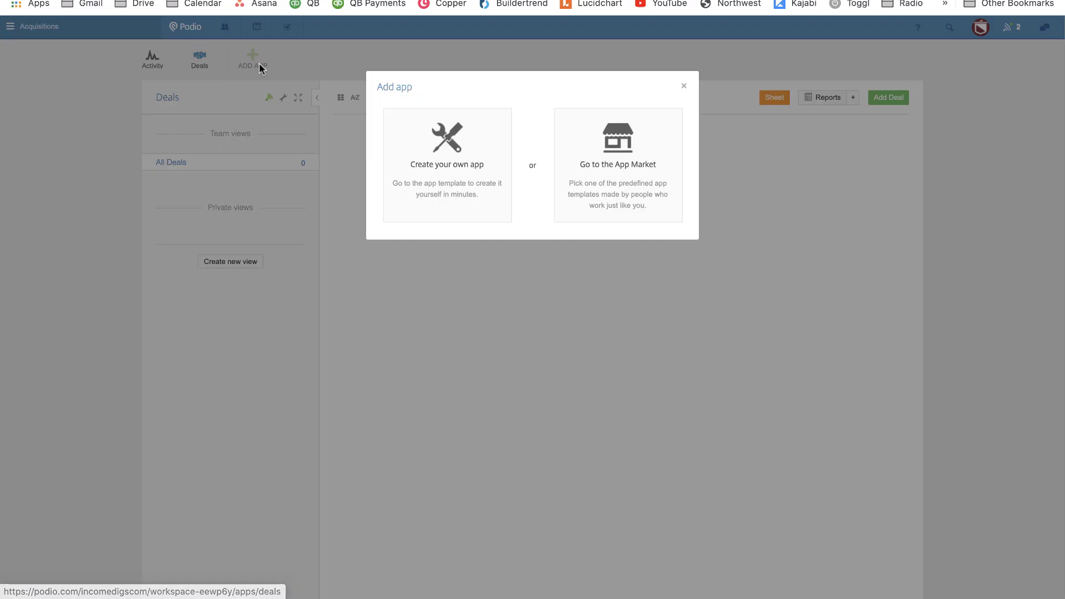
left_click(475, 165)
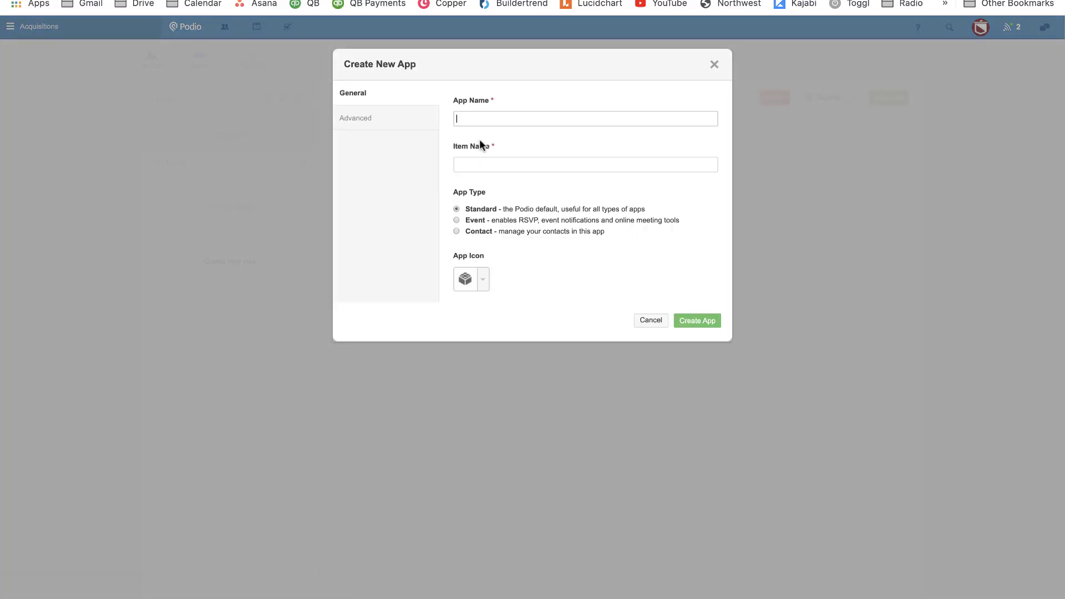
type("Appointments")
key("Tab")
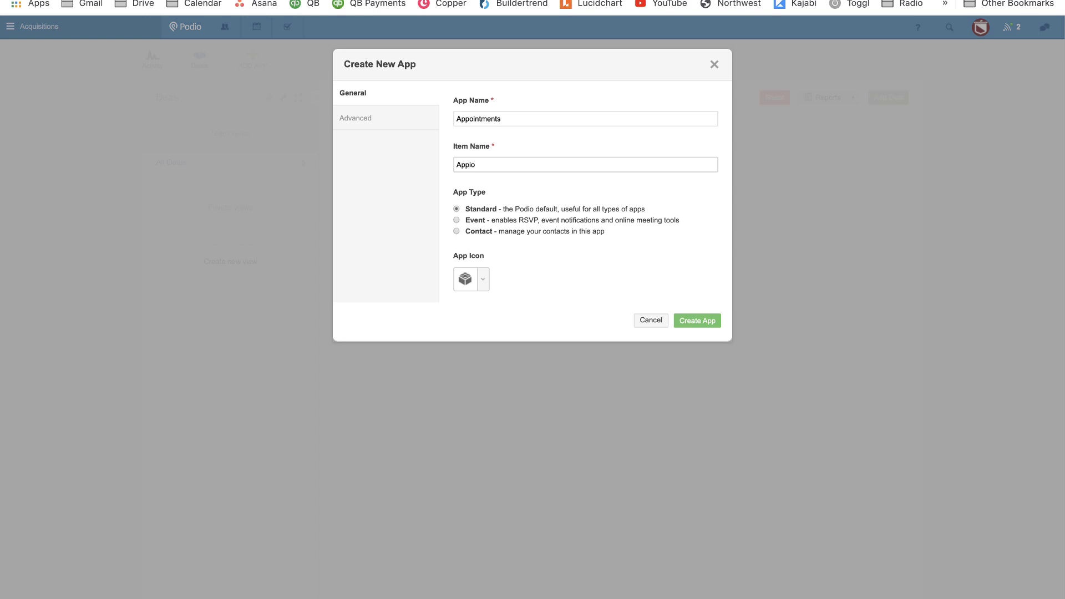
type("Appointment")
left_click(484, 280)
type("calendar")
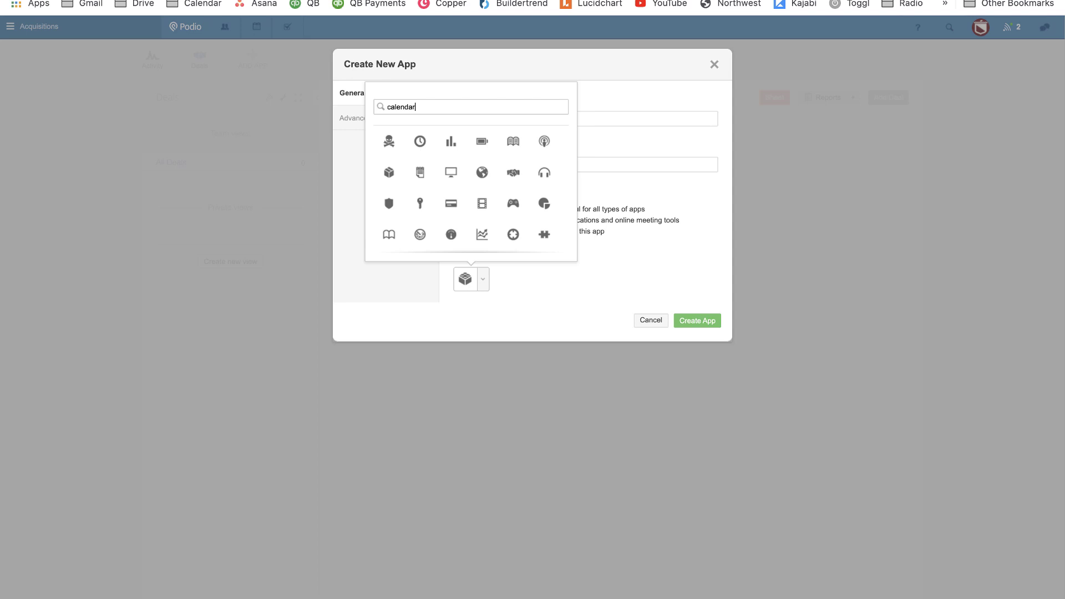
left_click(388, 143)
left_click(687, 319)
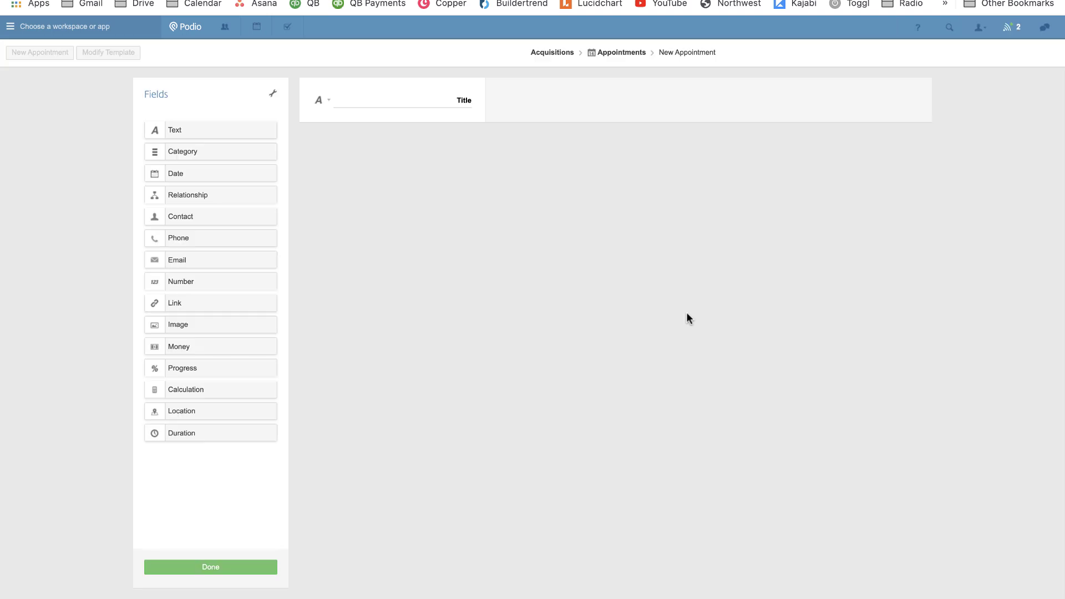
Add a relationship field referencing the Deals app and relabel it.
left_click_drag(239, 199, 336, 166)
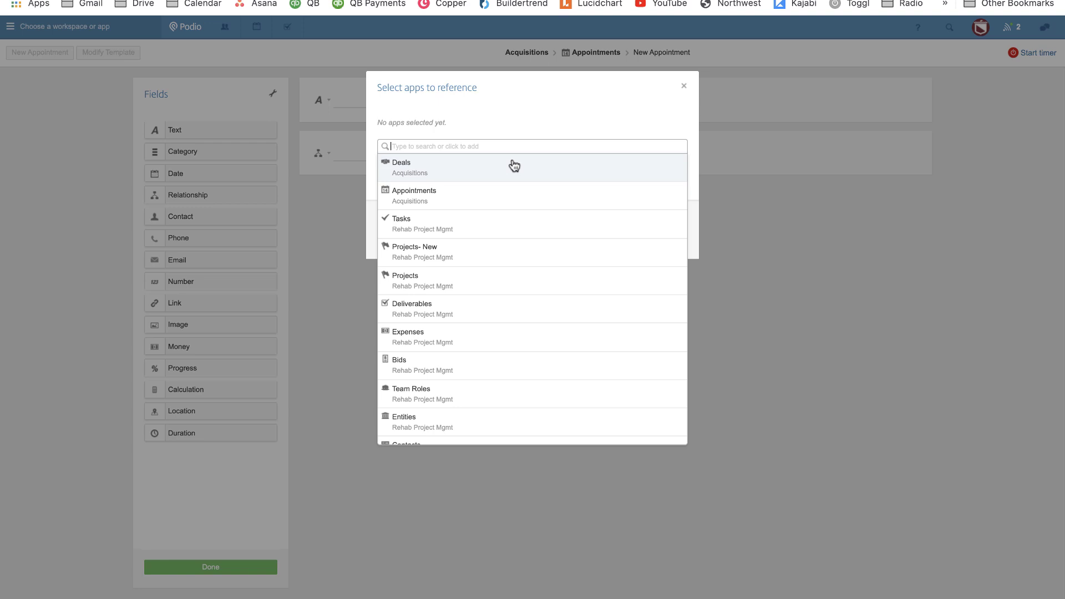
left_click(514, 165)
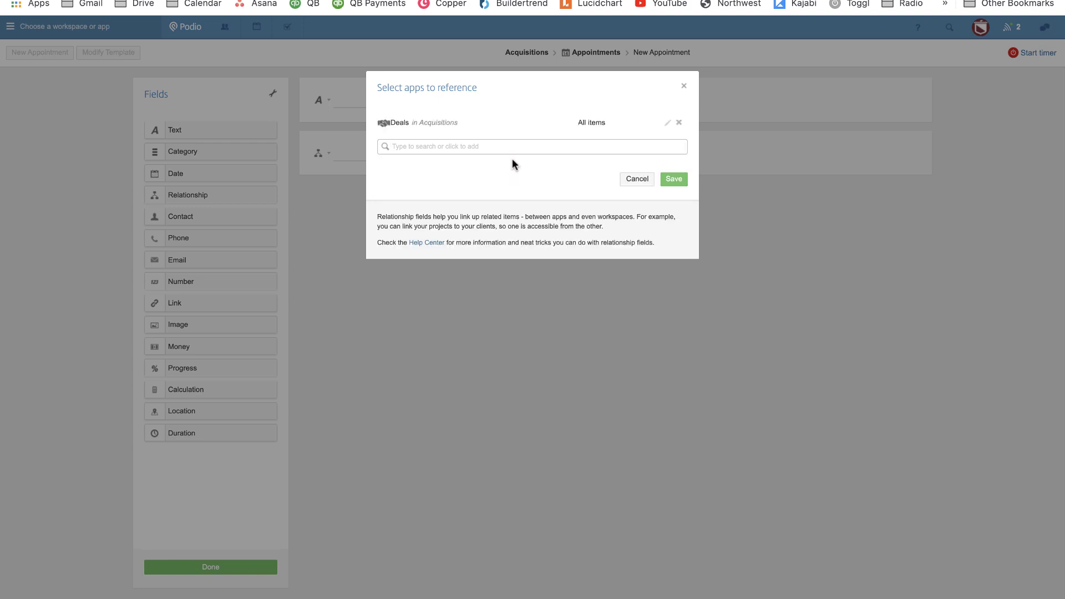
left_click(676, 182)
left_click(325, 156)
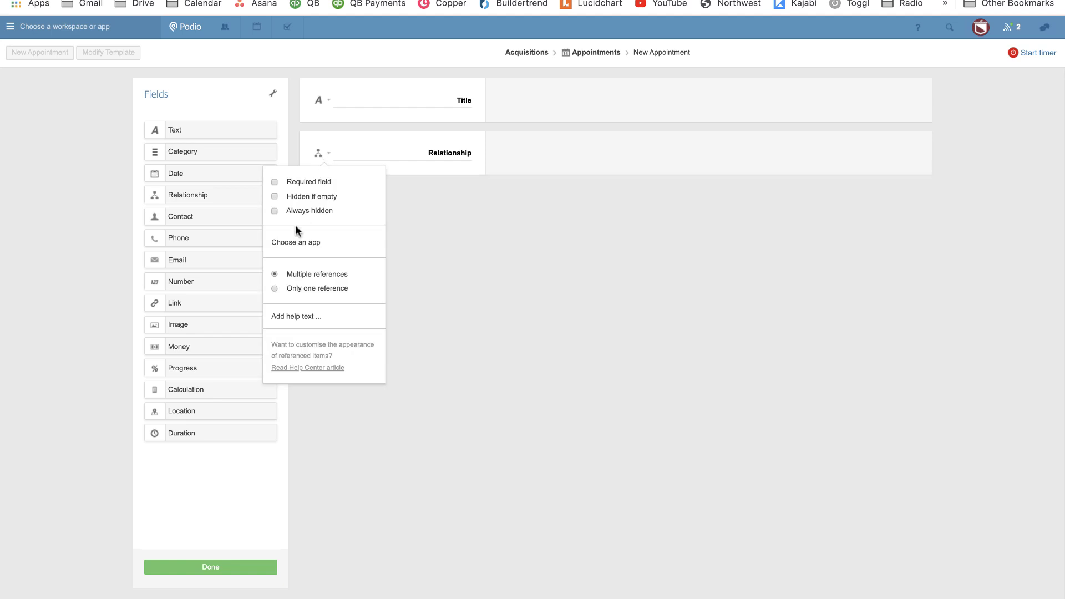
double_click(434, 155)
type("App")
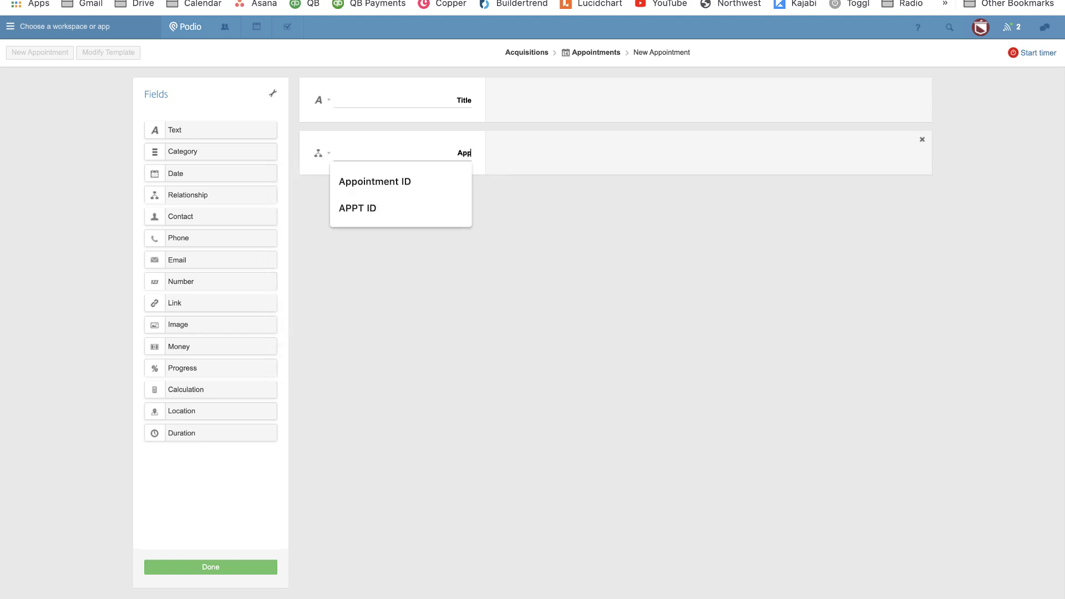
type("ointDeal")
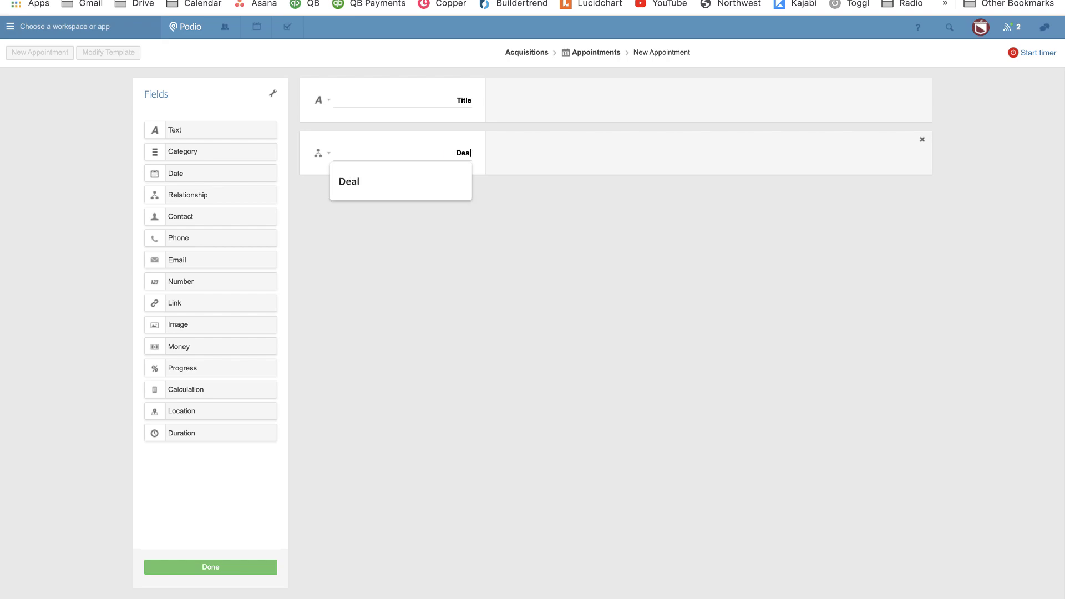
left_click(921, 89)
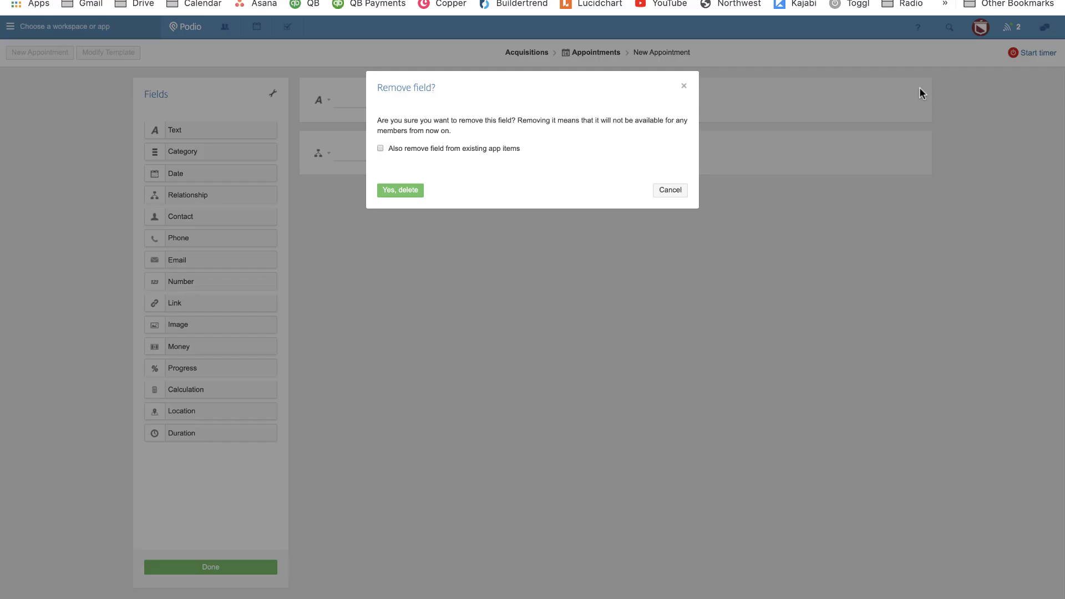
left_click(400, 189)
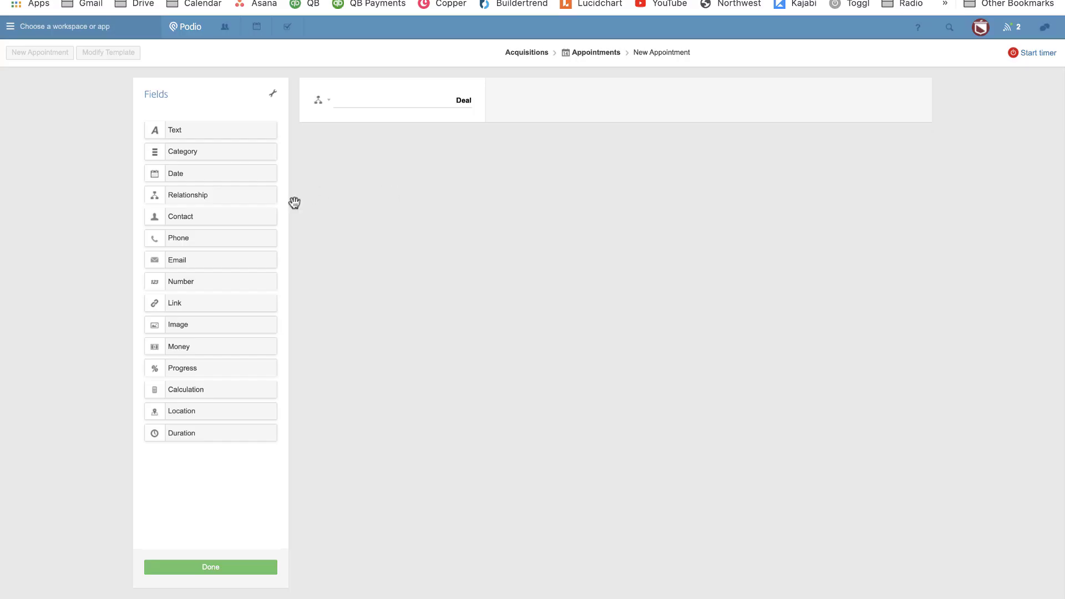
left_click_drag(227, 393, 416, 159)
double_click(416, 159)
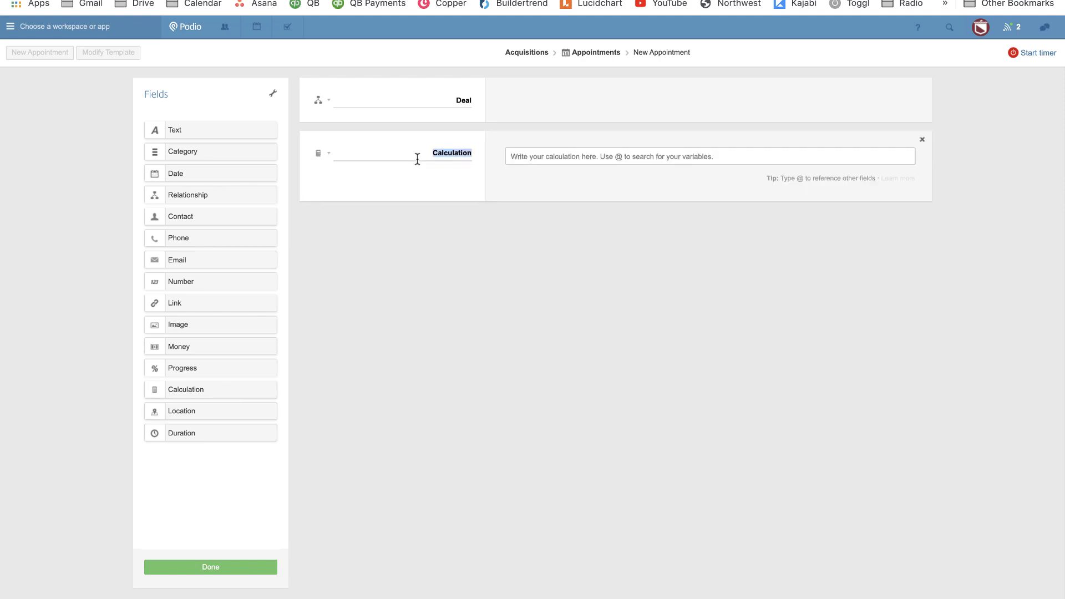
type("Unique ID (Hidden)")
key("Tab")
type("@Unique")
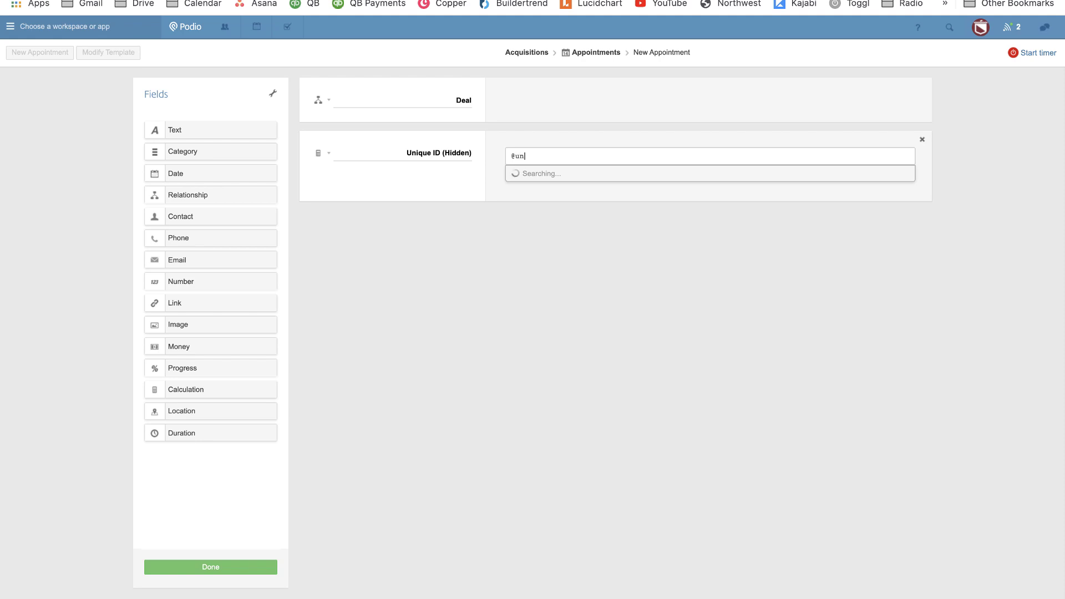
key("Return")
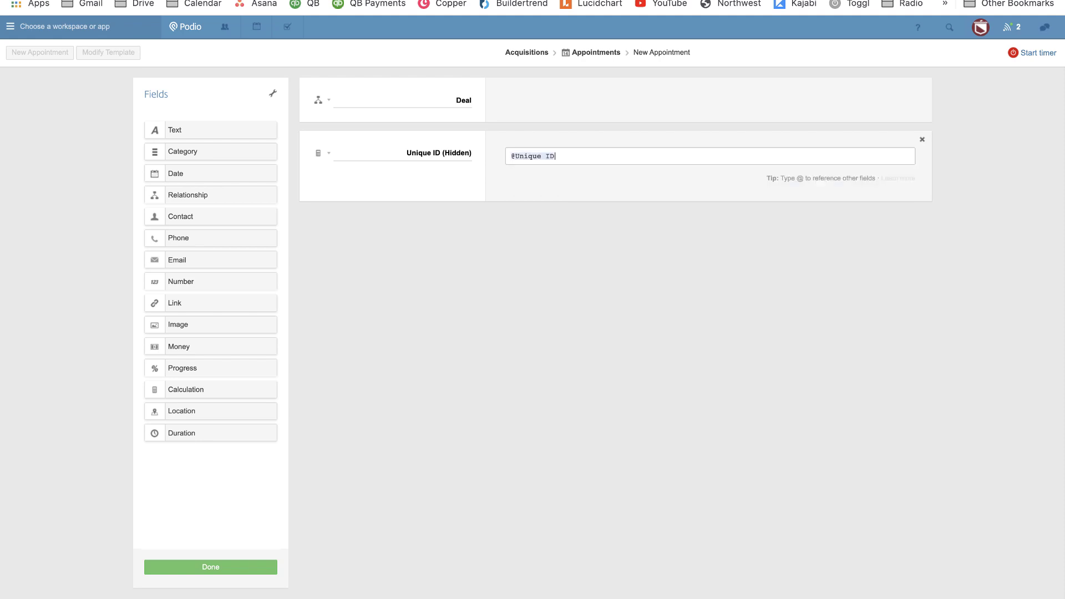
Set the Unique ID field to always hidden and save the Appointments template.
left_click(319, 153)
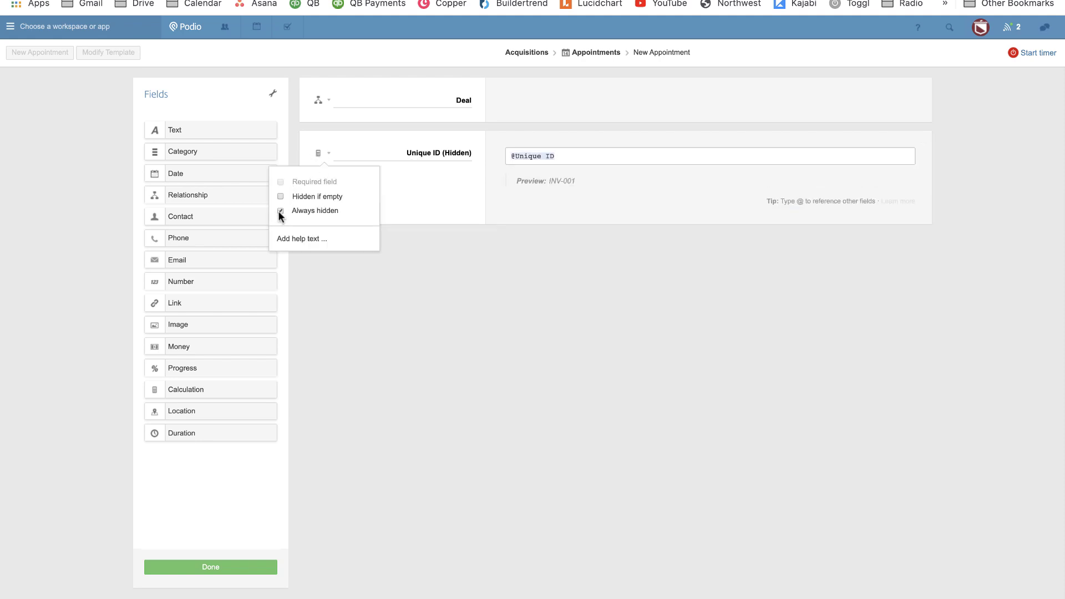
left_click(299, 254)
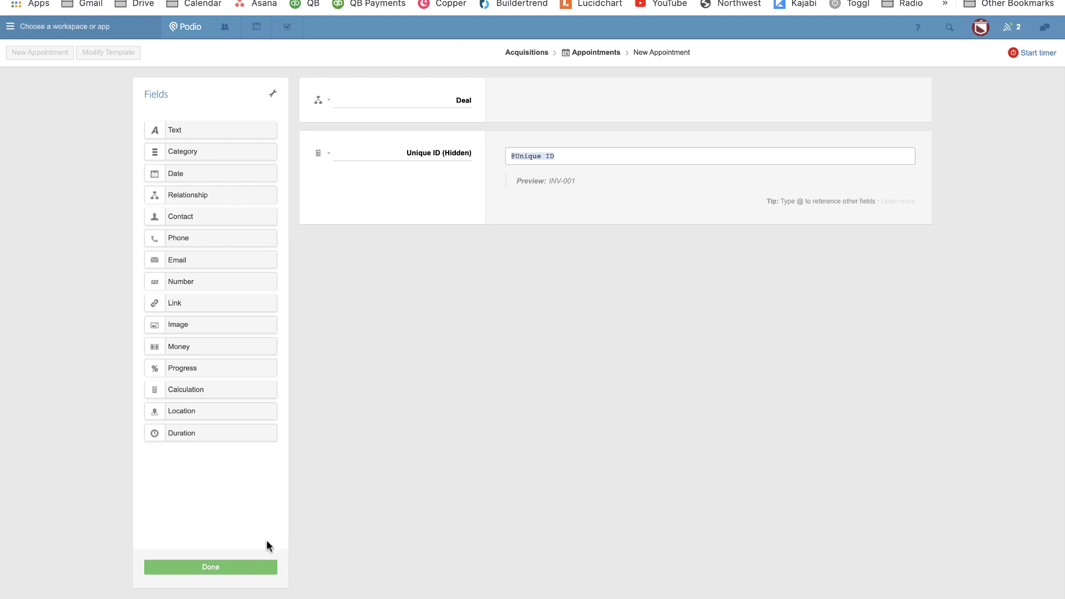
left_click(265, 563)
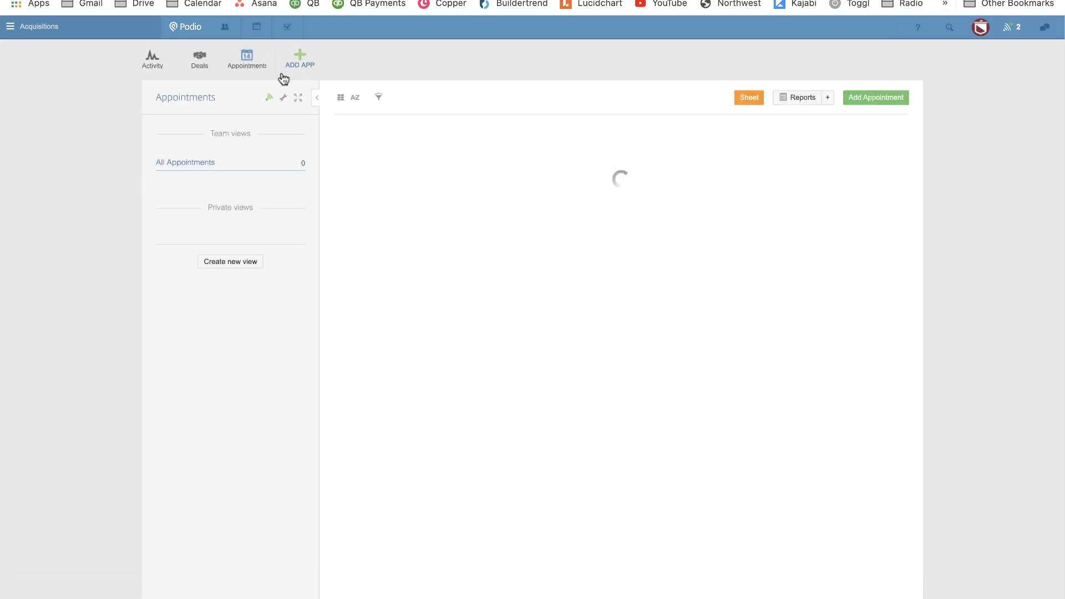
Create a custom app named Inspections with item name Inspection and a magnifier icon.
left_click(291, 59)
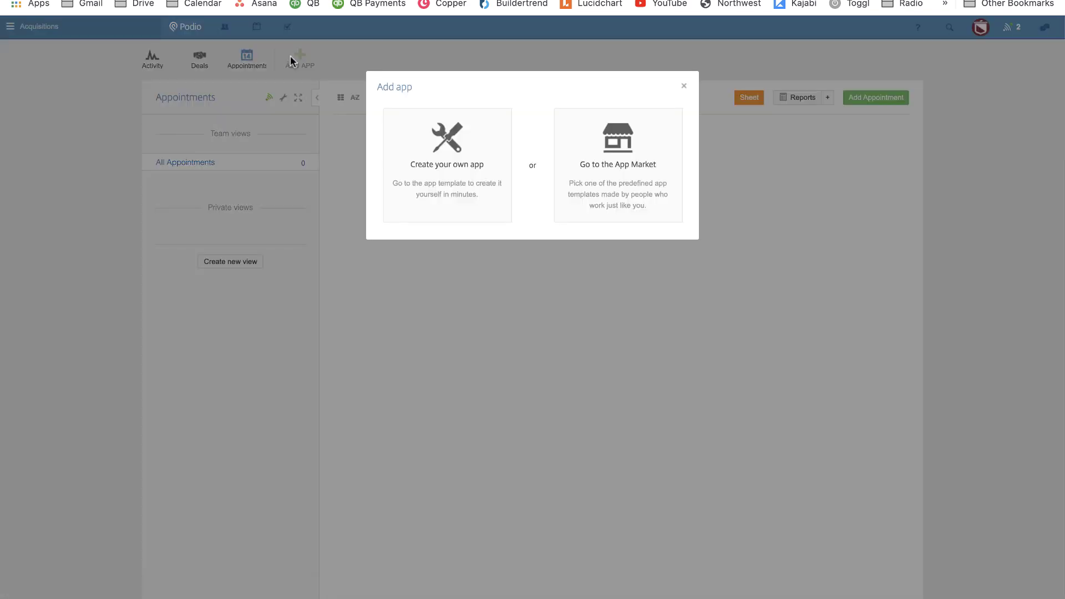
left_click(475, 173)
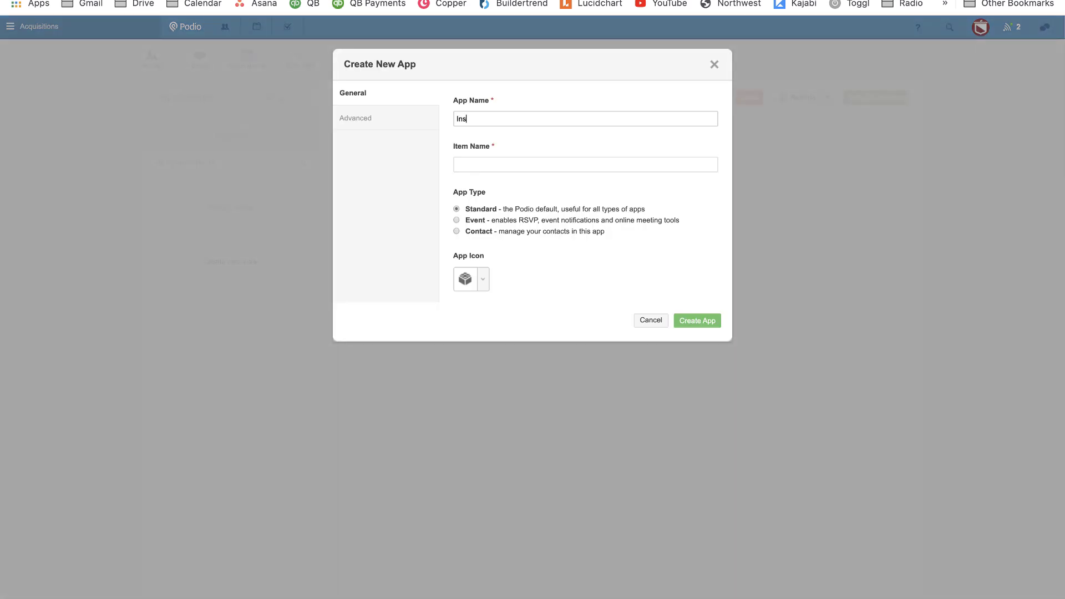
type("Inspections")
key("Tab")
type("Inspe")
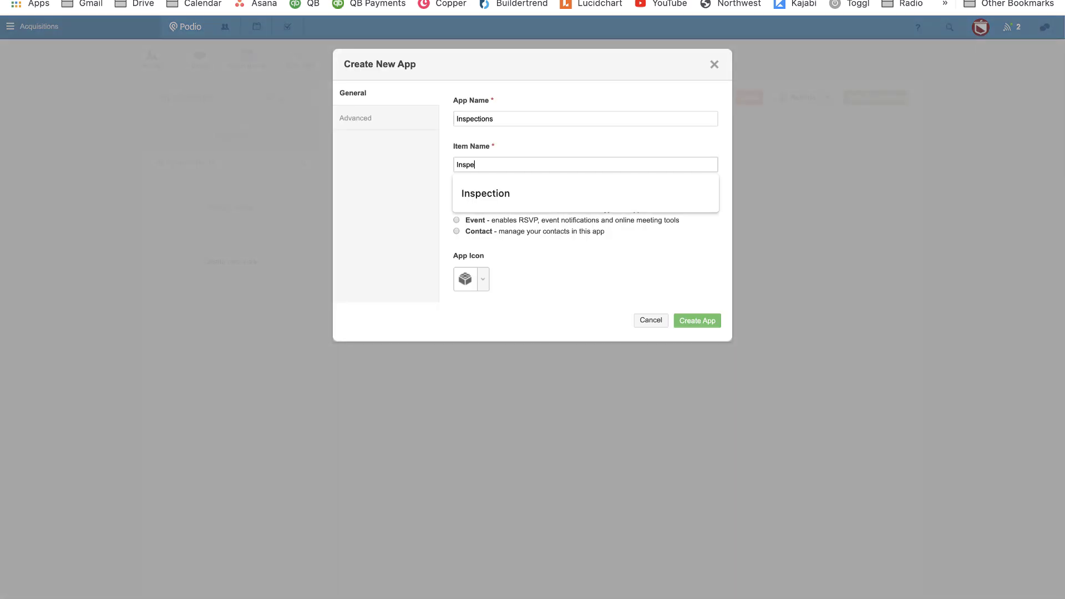
type("ction")
left_click(484, 280)
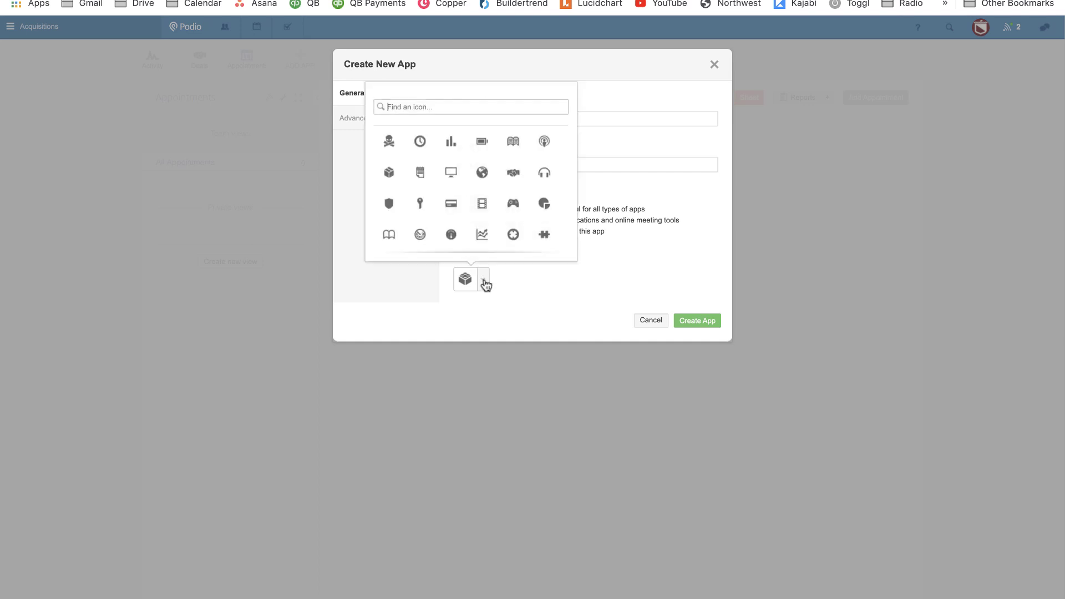
type("search")
left_click(391, 141)
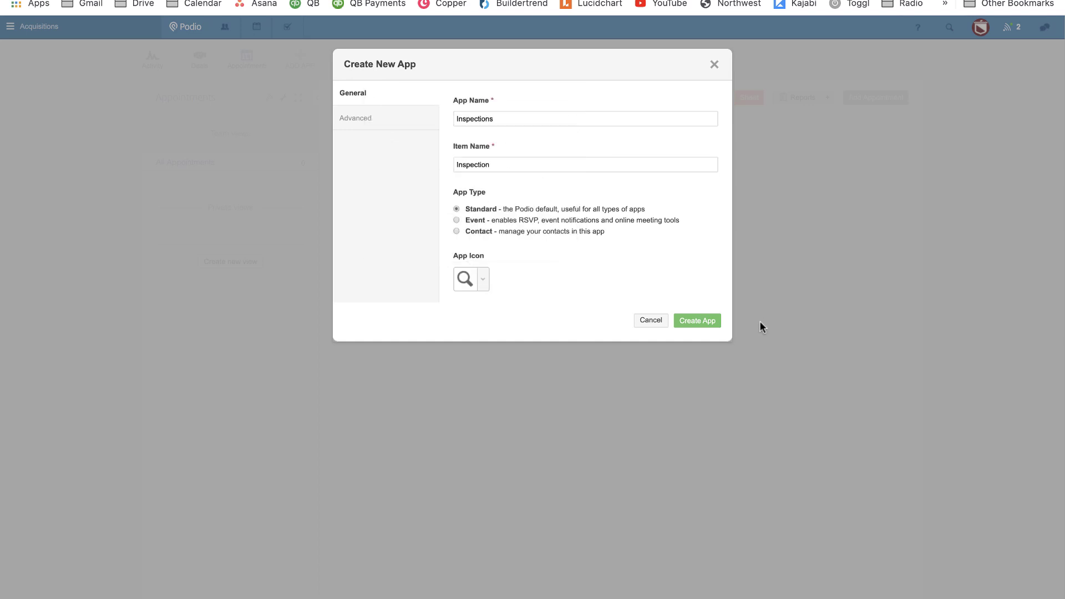
left_click(703, 320)
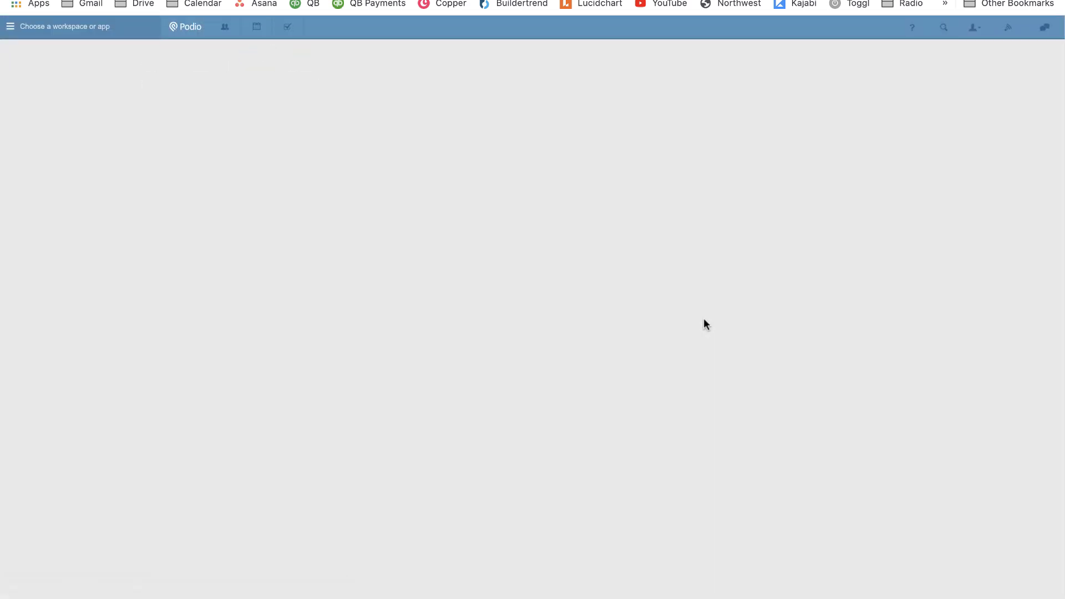
Add a relationship field named Related Deal that links to the Deals app.
left_click(227, 198)
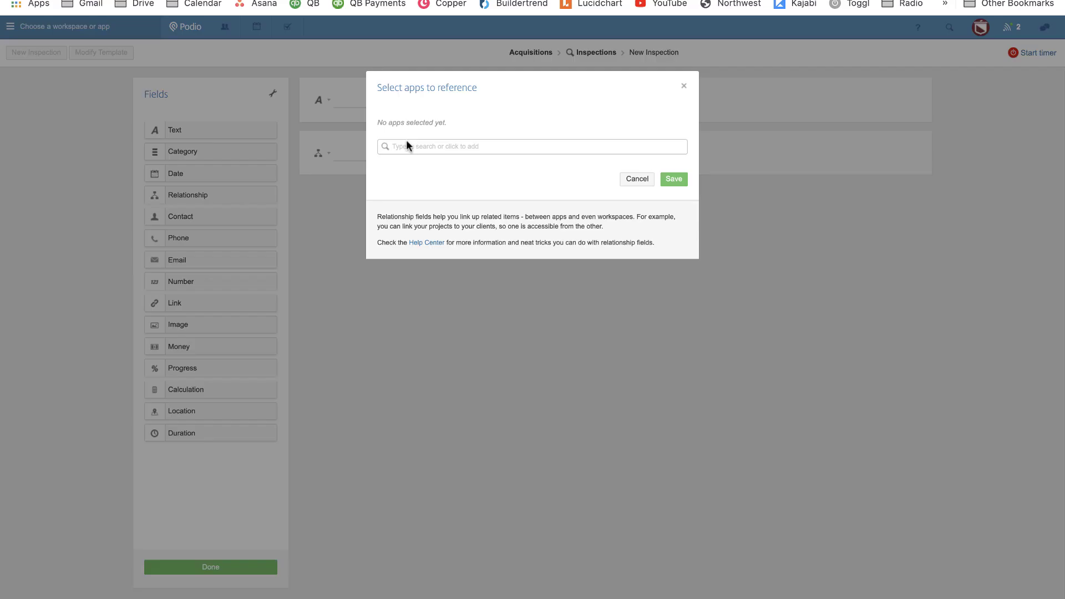
left_click(411, 145)
left_click(411, 162)
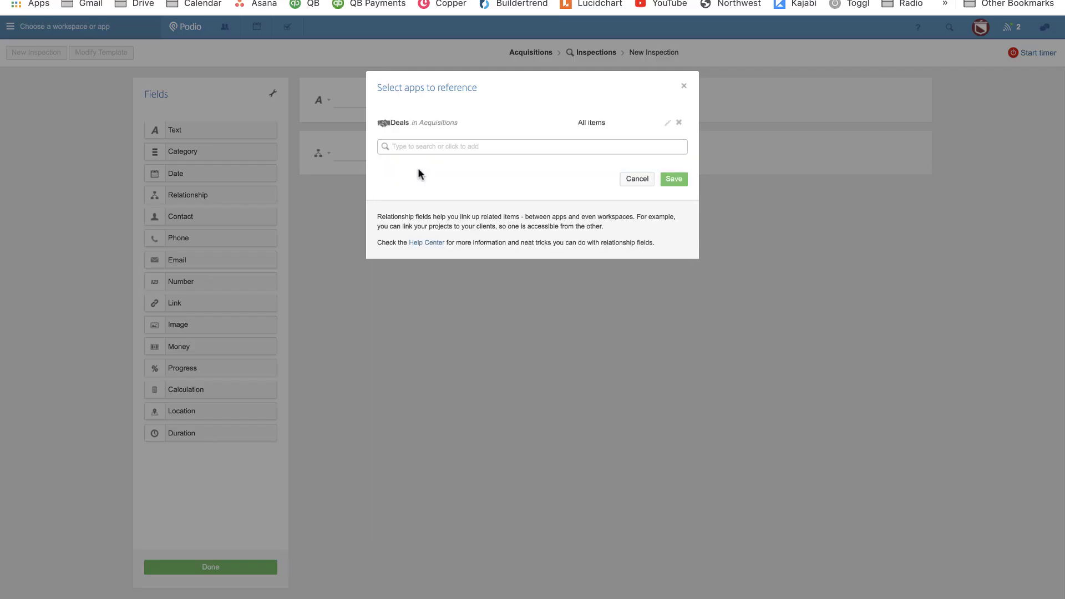
left_click(673, 179)
left_click(322, 156)
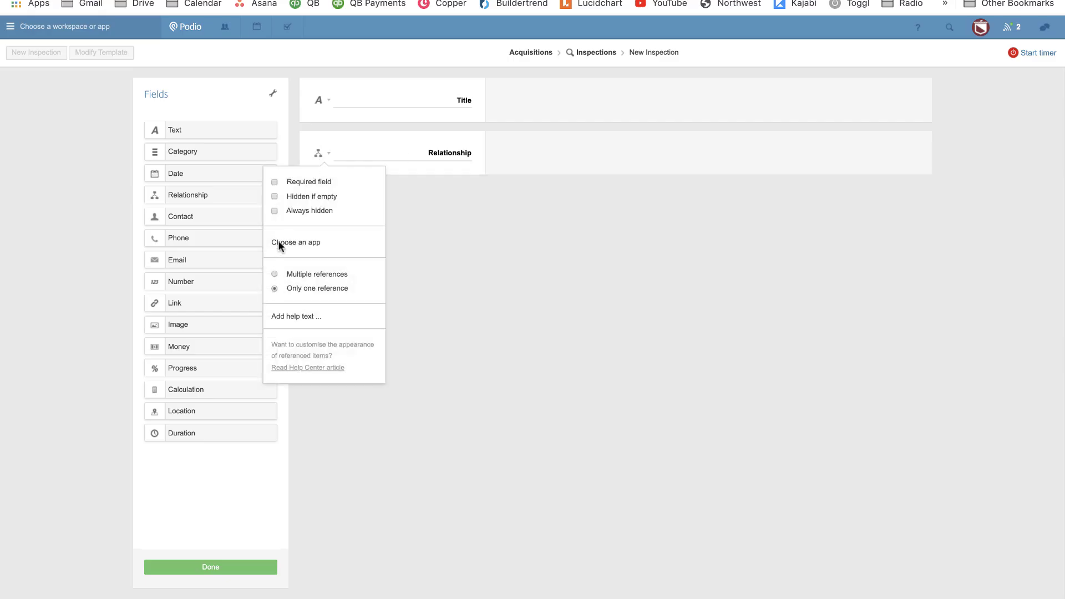
left_click(419, 153)
type("Related")
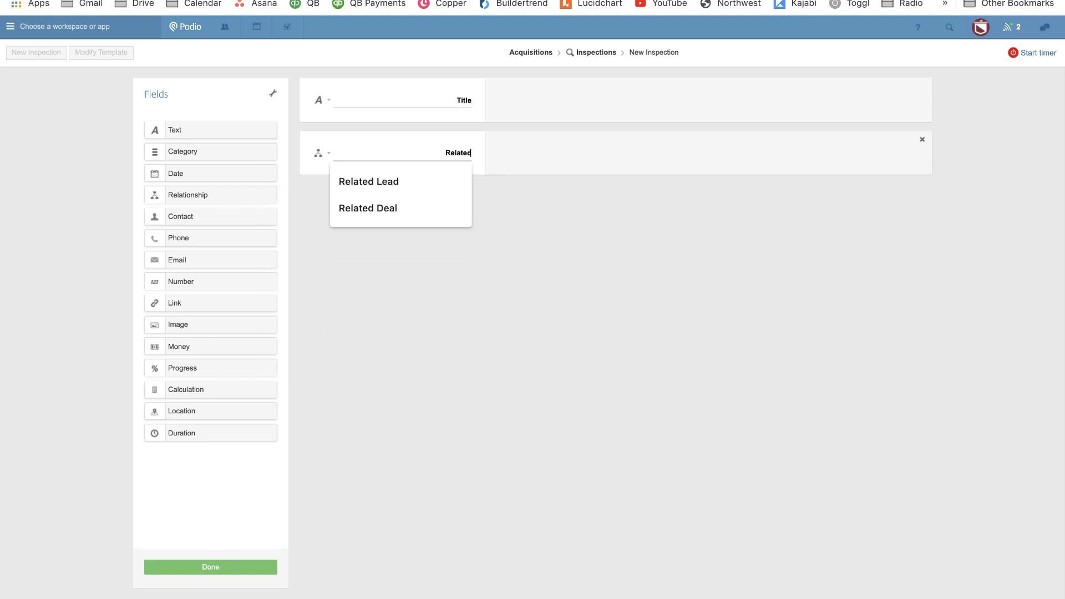
left_click(367, 208)
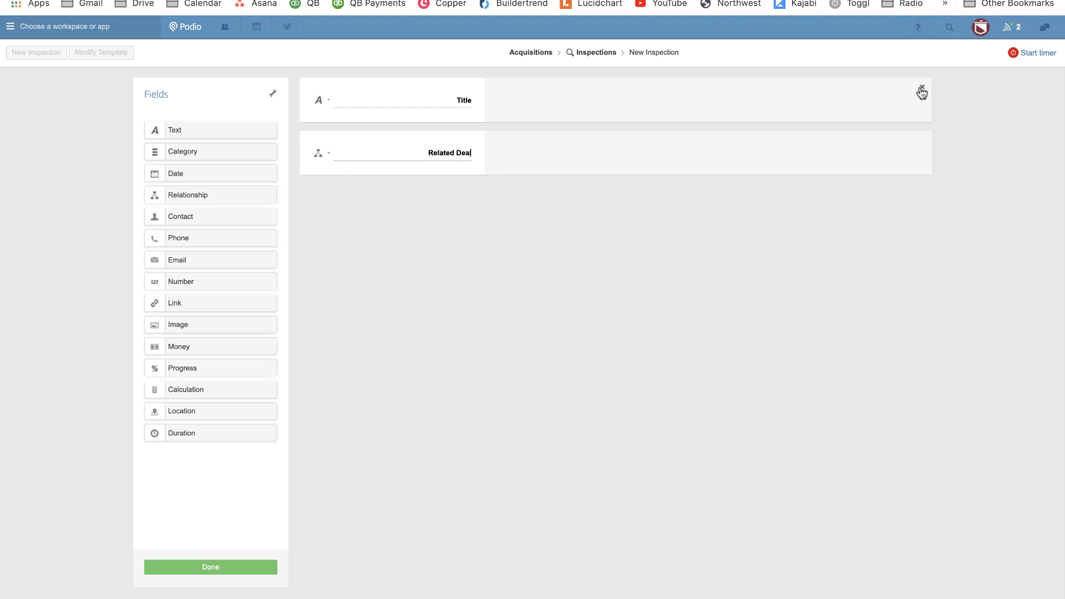
left_click(920, 87)
left_click(447, 148)
left_click(408, 190)
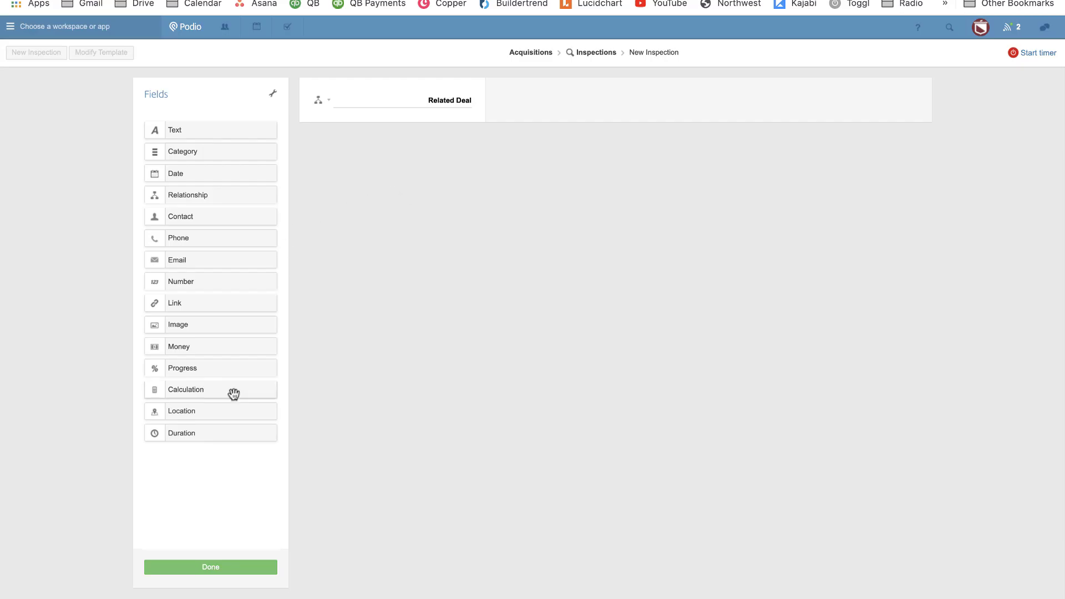
left_click(201, 396)
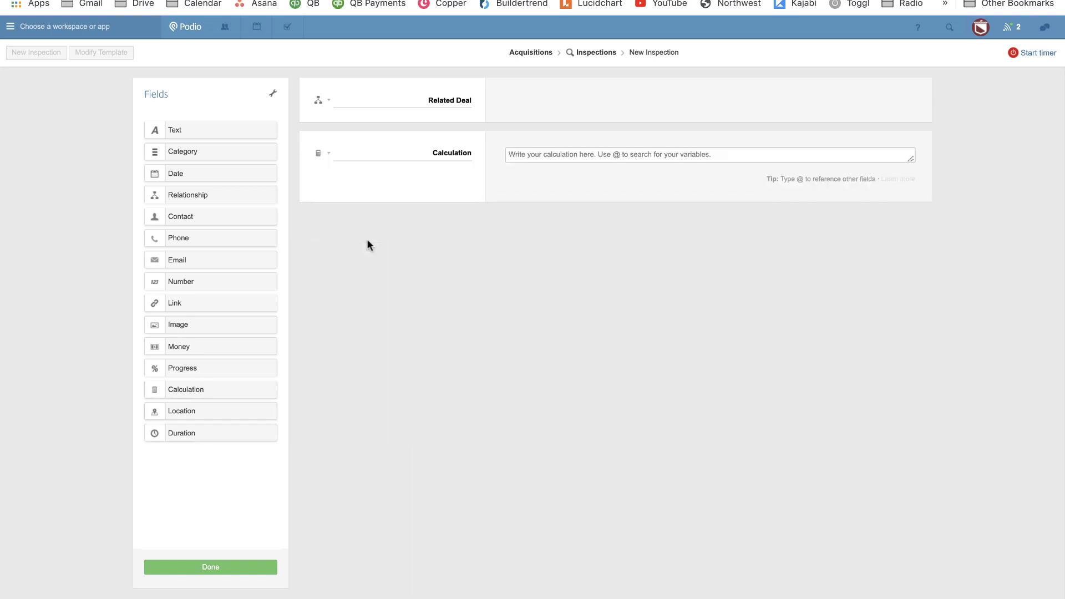
double_click(426, 151)
type("@")
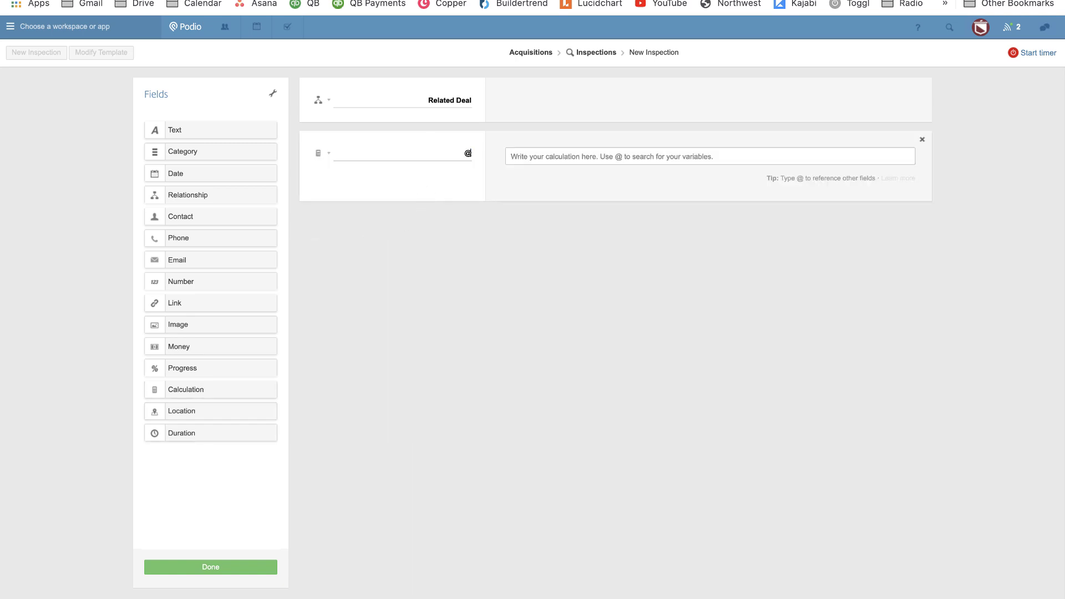
type("uniqu")
key("super+a")
type("Uniqu")
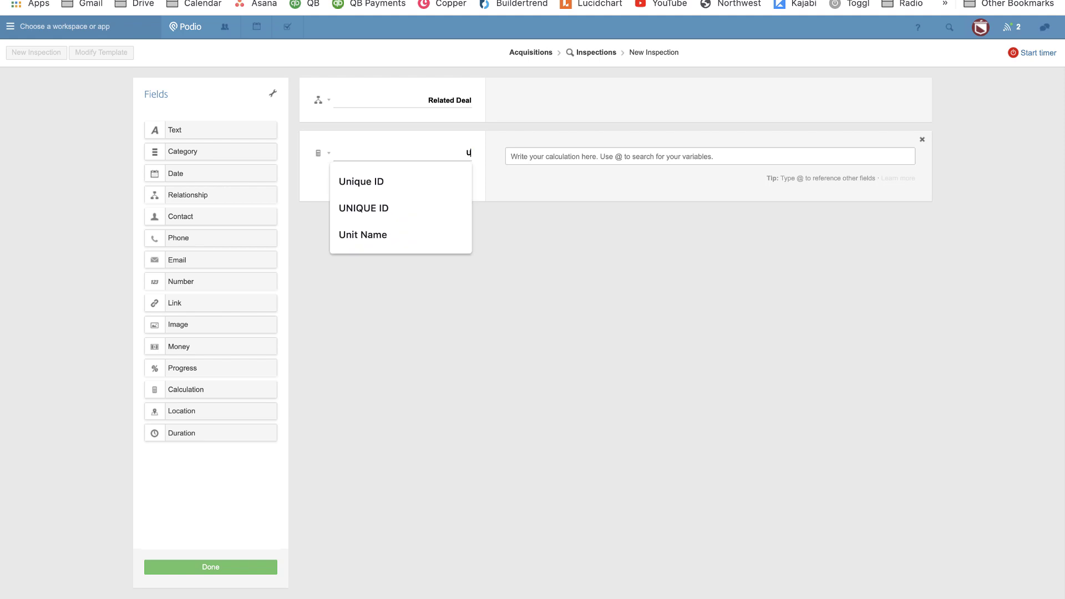
type("e ID (")
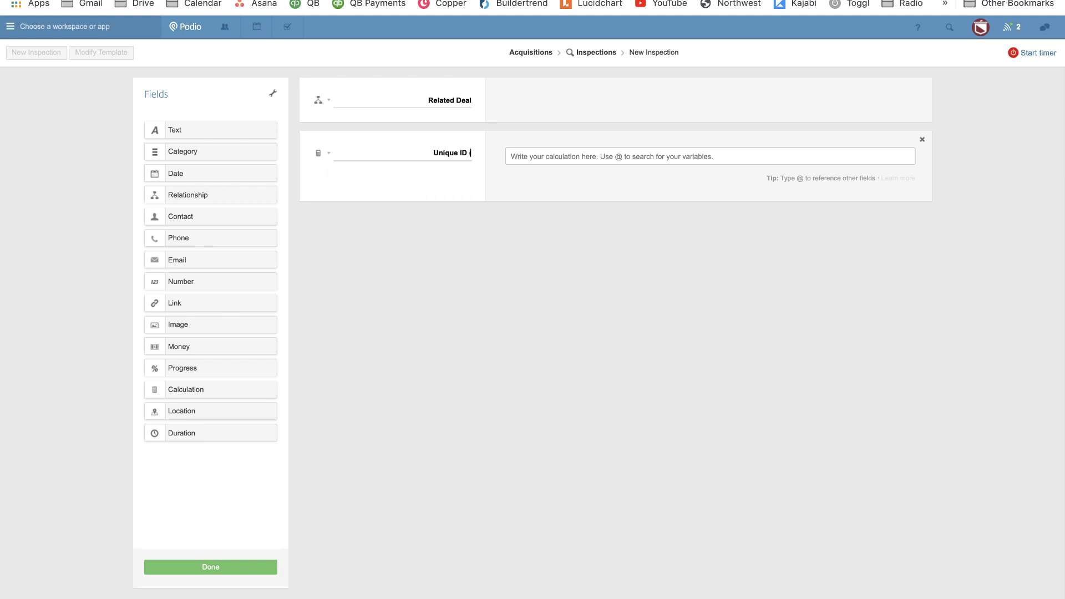
type("Hidden)")
key("Tab")
type("@uniq")
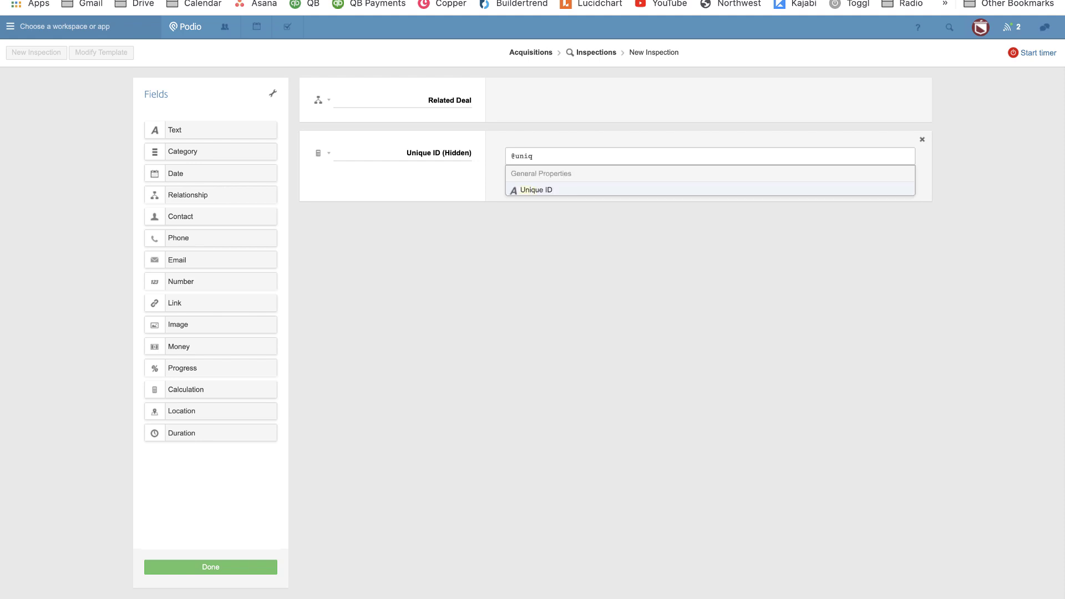
key("Return")
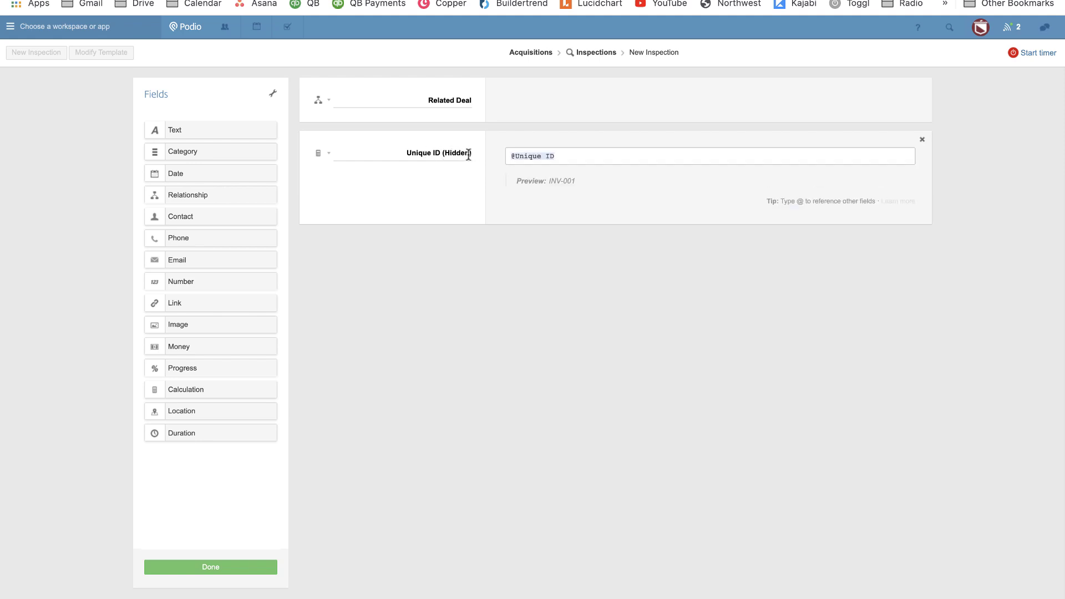
Make the Unique ID field always hidden and save the Inspections template.
left_click(325, 154)
left_click(513, 315)
left_click(272, 565)
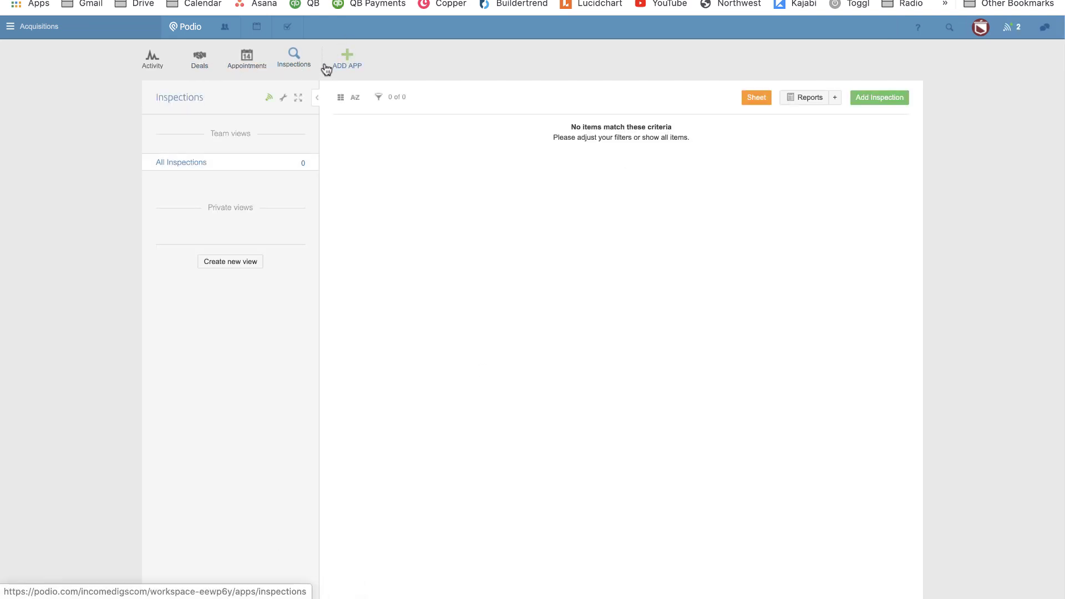
Create a custom app named Estimates with item name Estimate and a calculator icon.
left_click(350, 59)
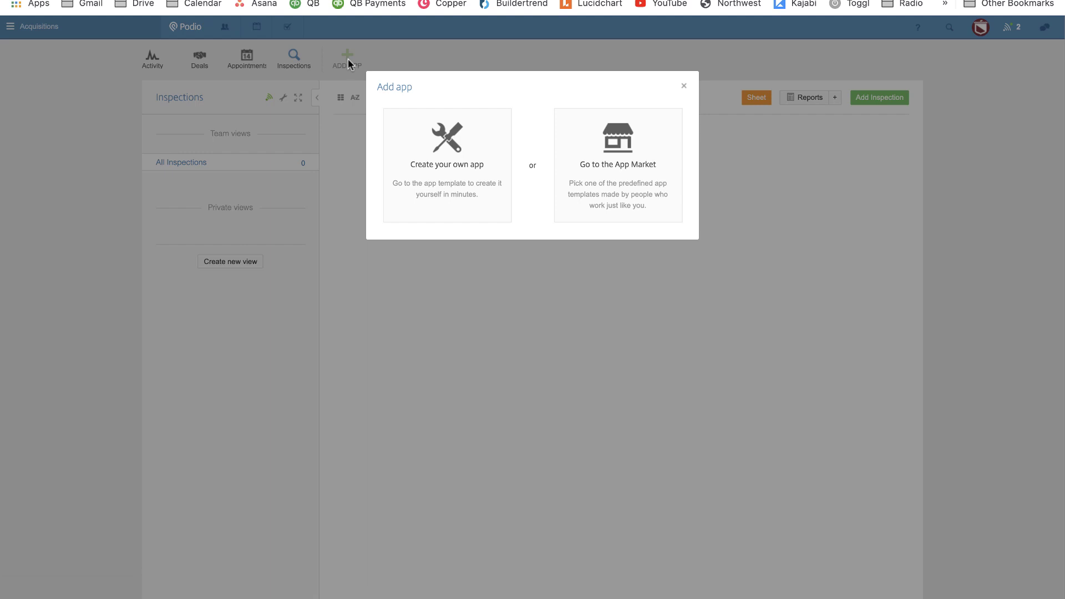
left_click(429, 138)
type("Estimates")
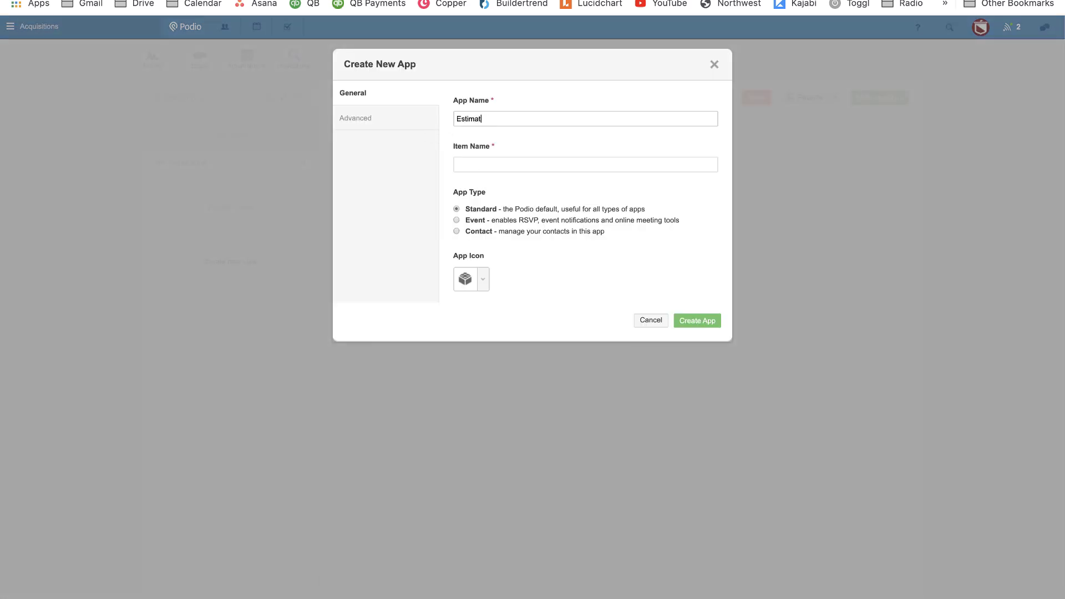
key("Tab")
type("Estimate")
left_click(482, 282)
type("cla")
key("BackSpace")
key("BackSpace")
type("alculat")
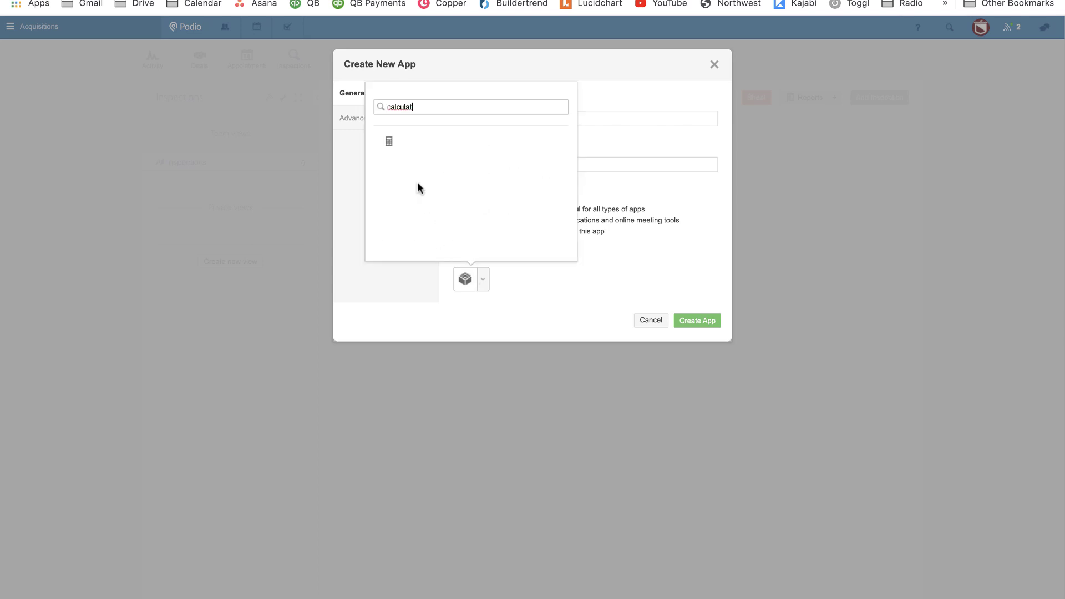
left_click(388, 145)
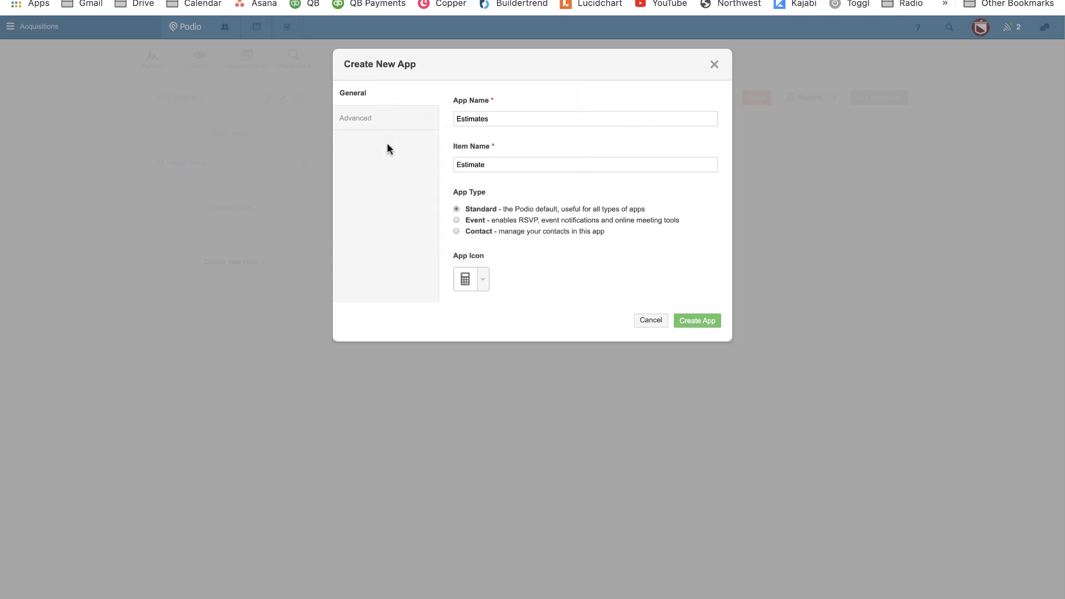
left_click(708, 322)
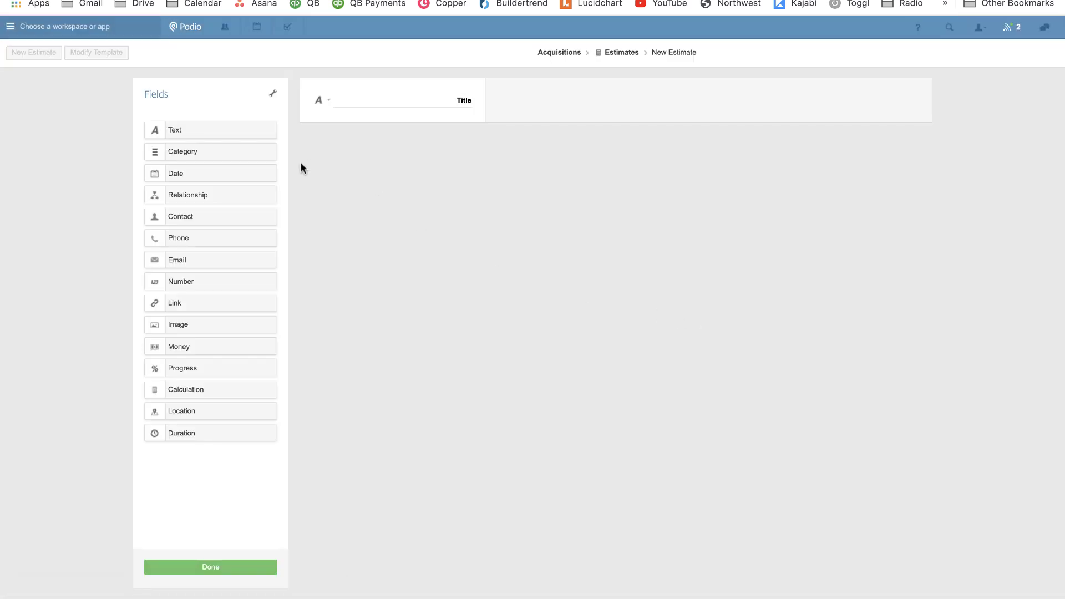
Add a relationship field named Deal that references the Deals app.
left_click_drag(211, 194, 344, 142)
left_click(424, 146)
type("d")
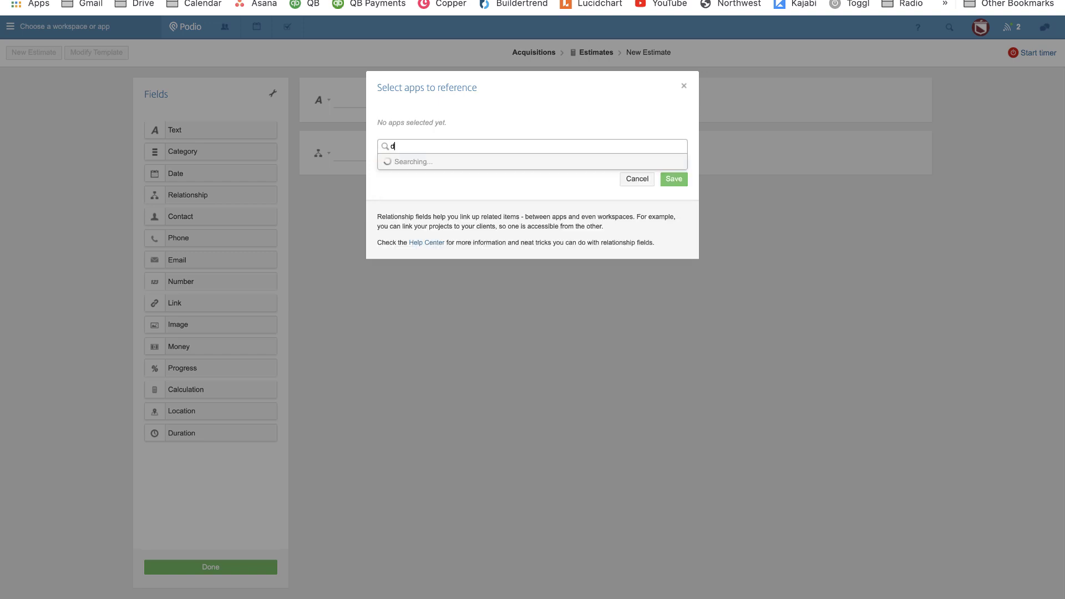
type("eal")
left_click(416, 169)
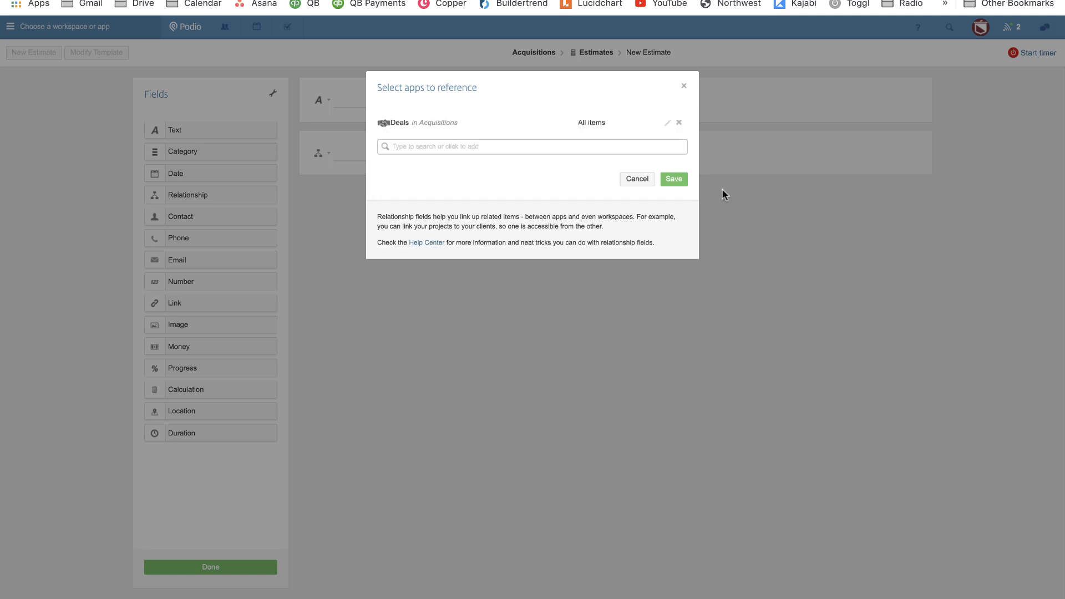
left_click(670, 180)
double_click(461, 153)
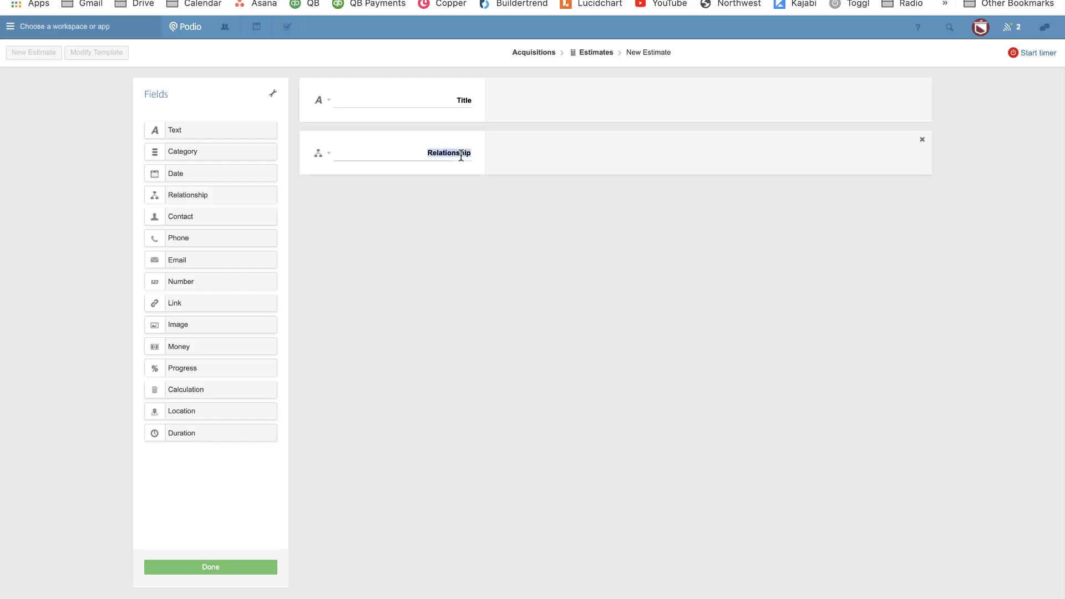
type("Deal")
left_click(922, 89)
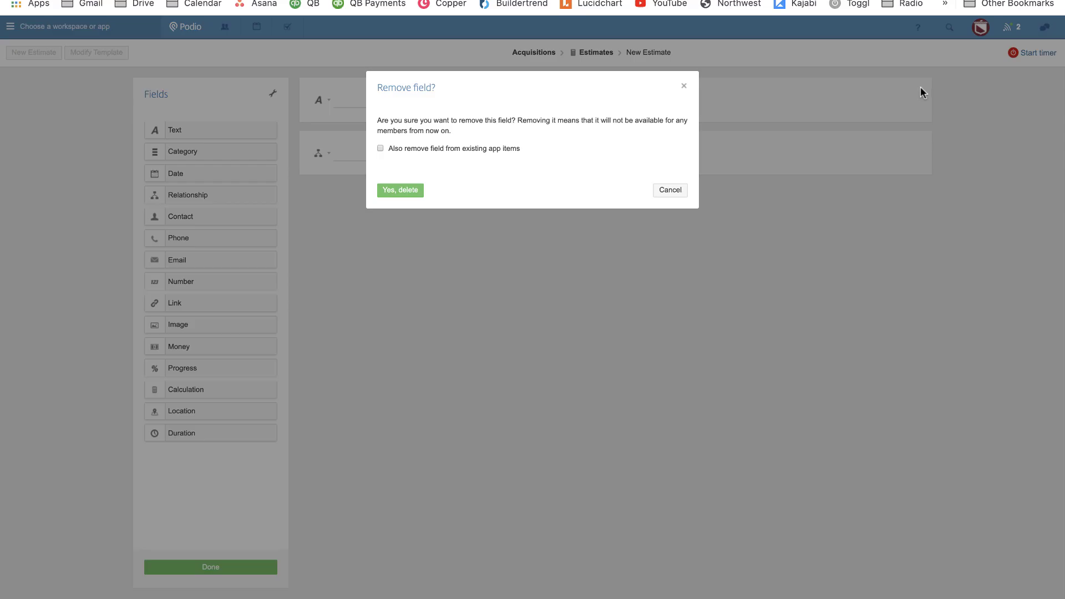
left_click(401, 189)
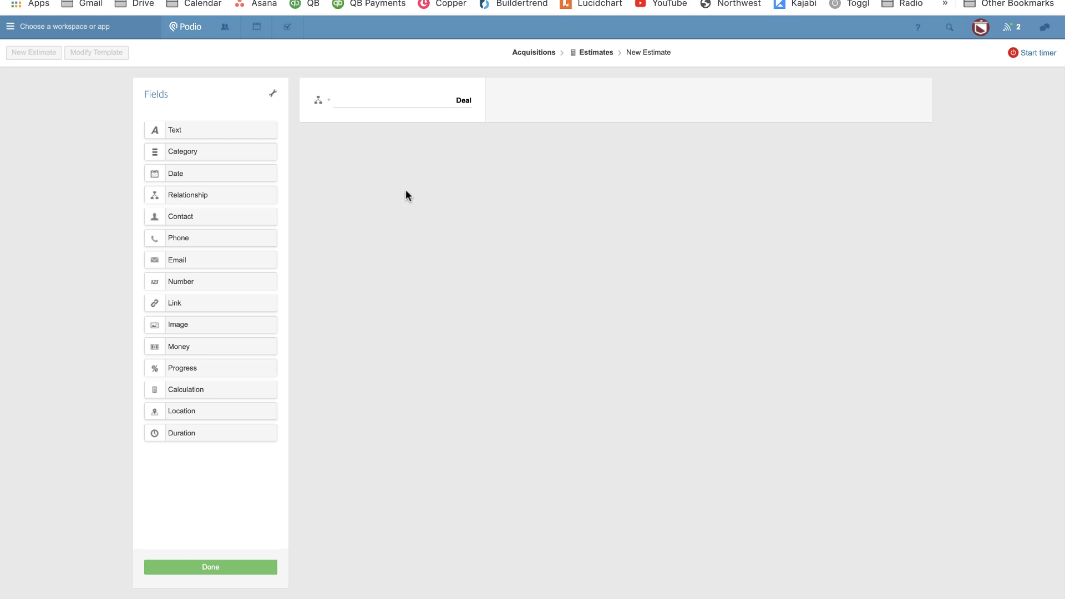
left_click(190, 388)
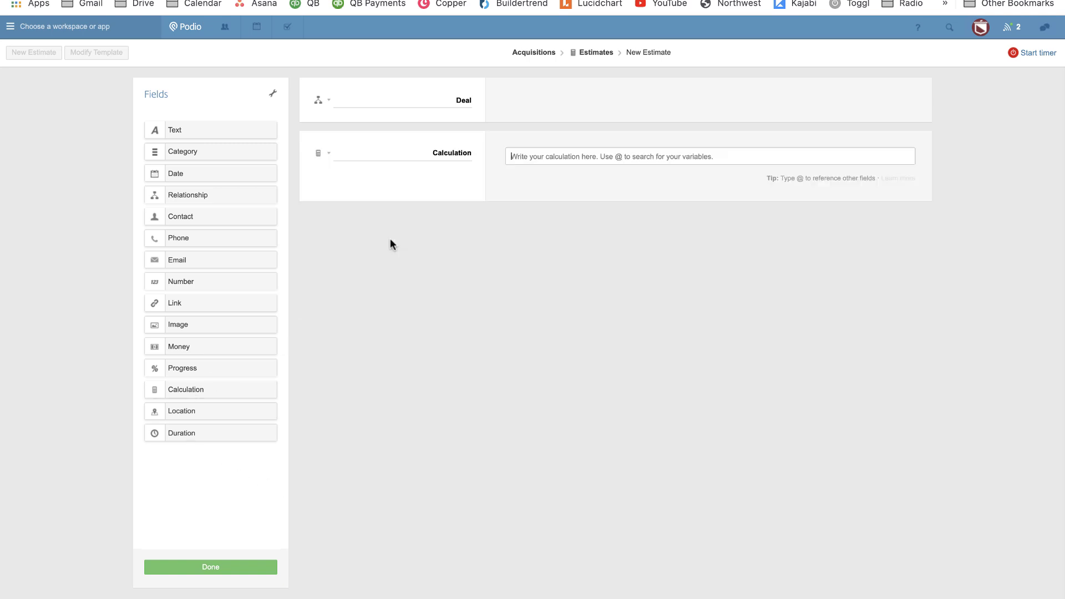
double_click(442, 158)
type("Unique ID")
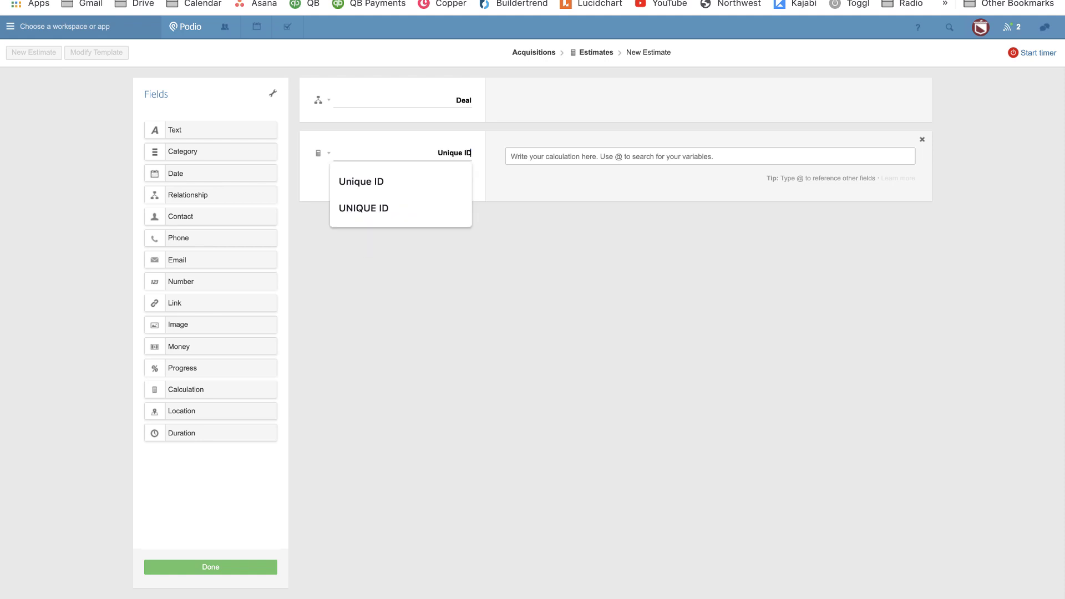
key("Tab")
type("@")
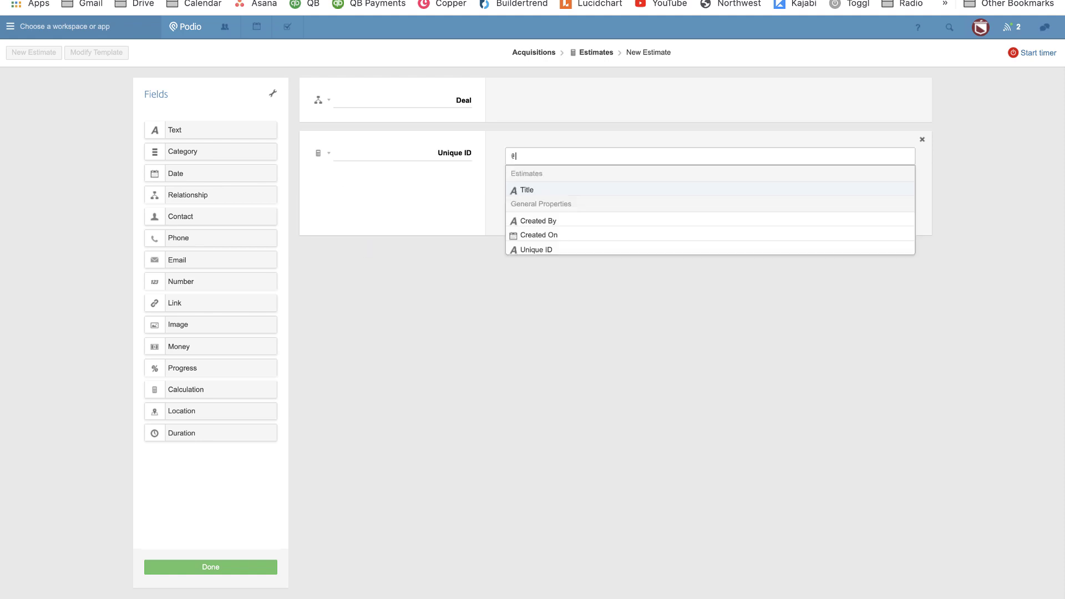
type("Unqi")
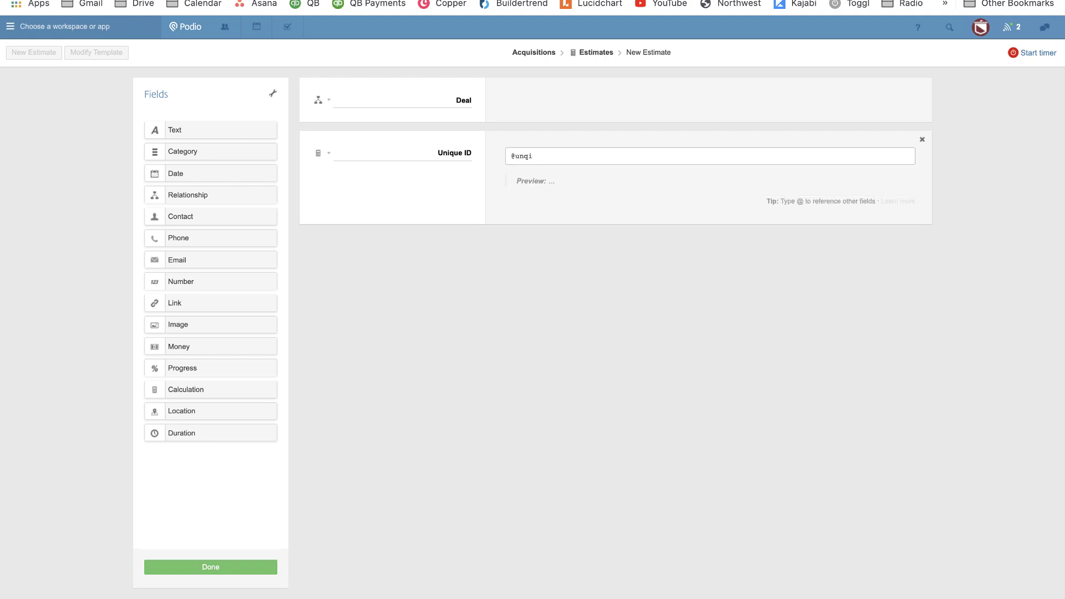
key("BackSpace")
key("BackSpace")
key("Return")
Review the Unique ID field's display settings and save the Estimates template.
left_click(327, 155)
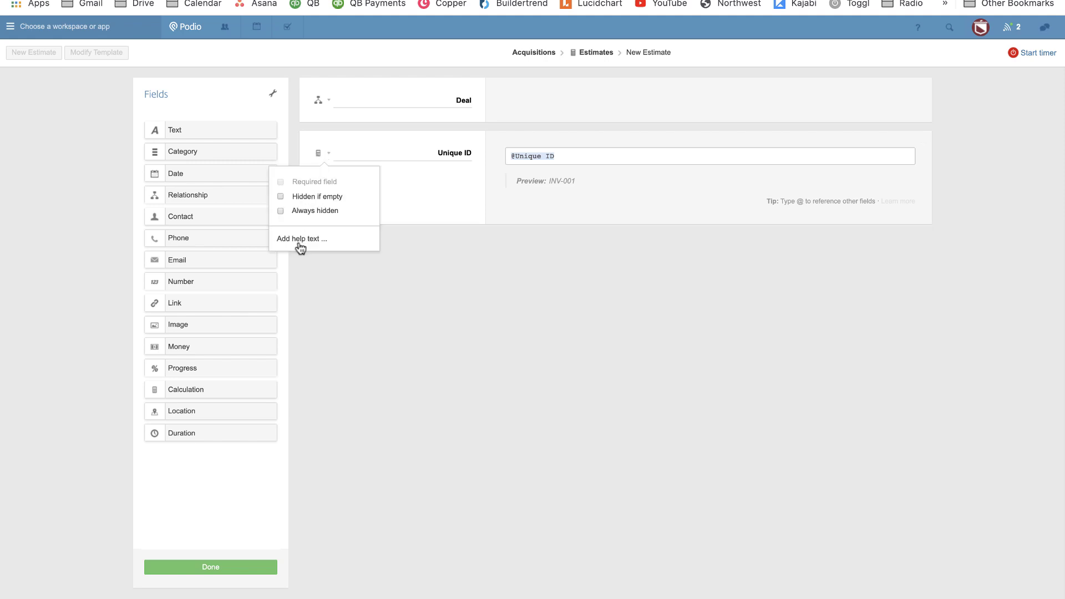
left_click(459, 318)
left_click(233, 566)
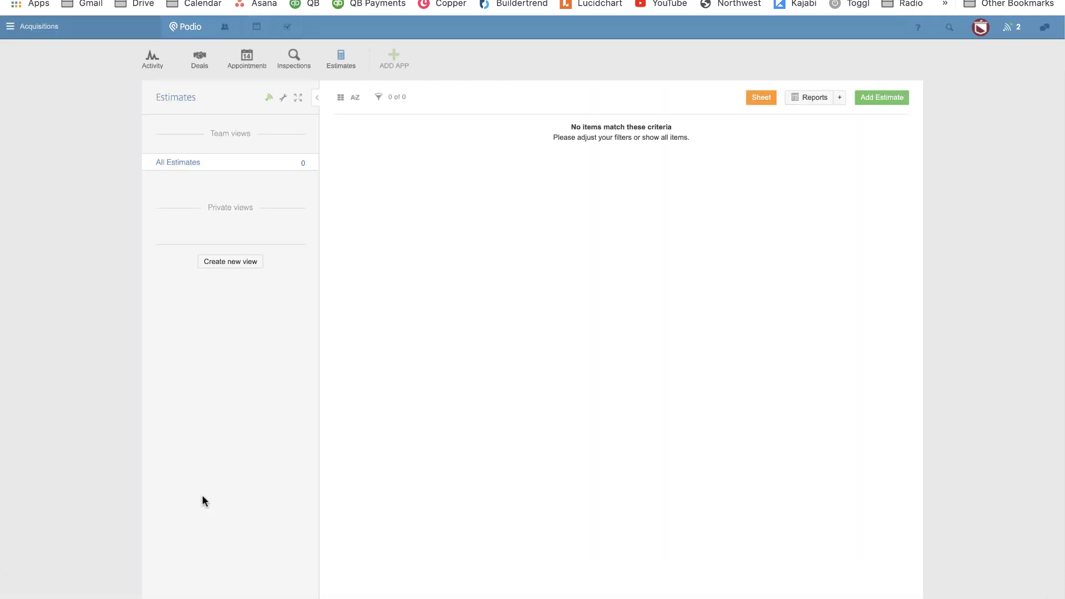
Open the Income Digs workspace and refresh its app references from Podio.
left_click(258, 66)
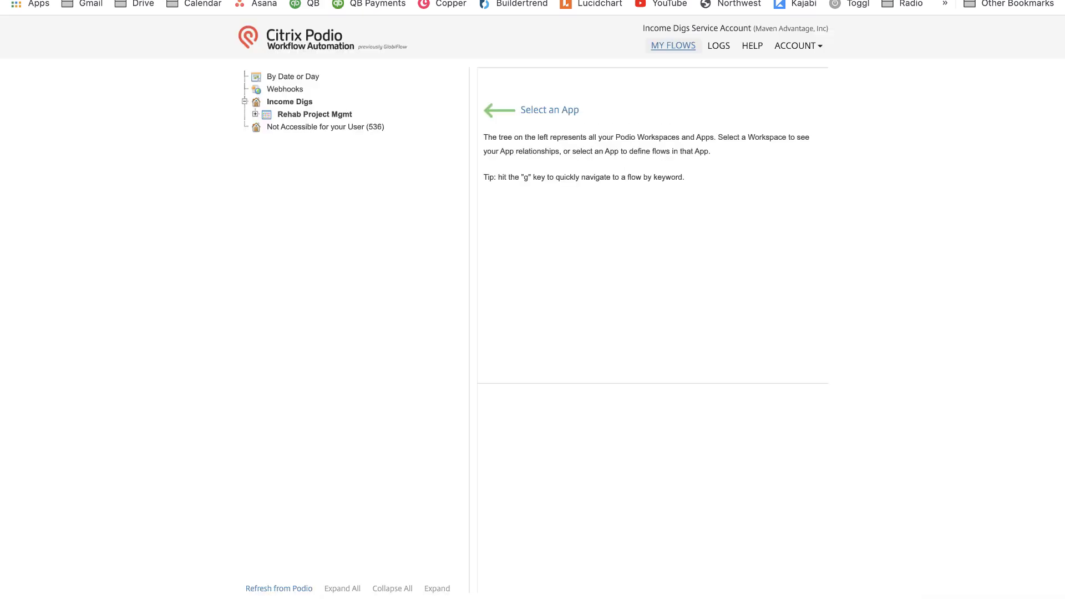
left_click(296, 102)
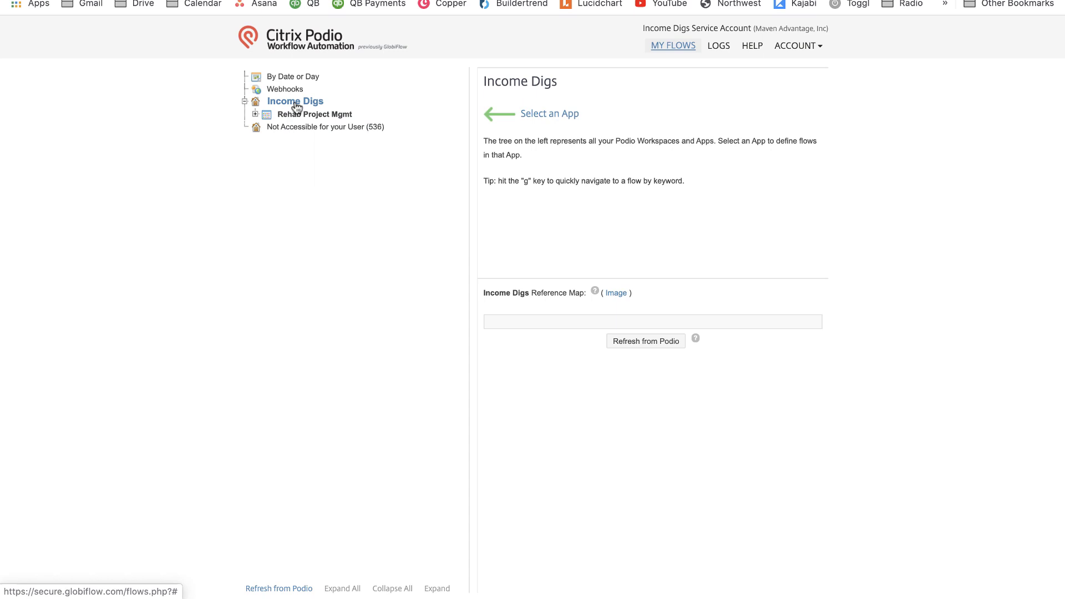
left_click(636, 339)
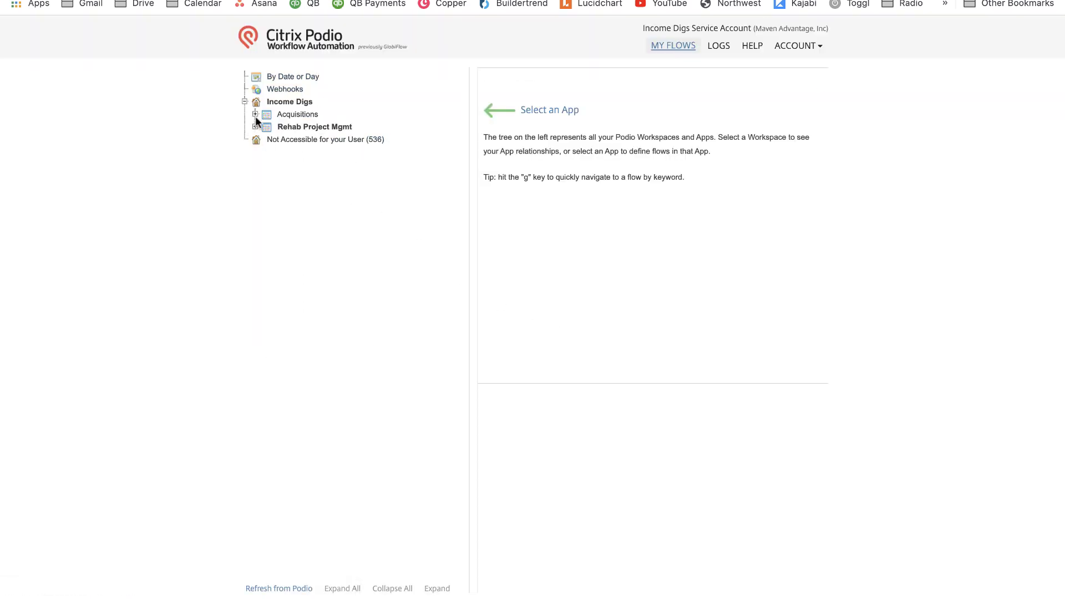
Select the Deals app under Acquisitions and start a new flow.
left_click(283, 114)
left_click(297, 127)
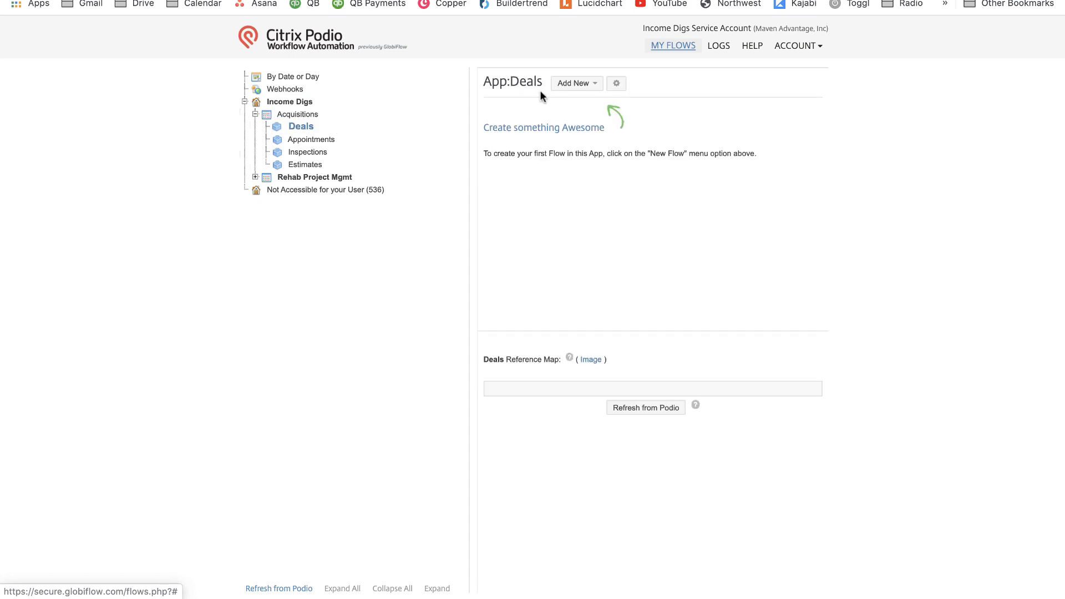
left_click(574, 83)
left_click(585, 105)
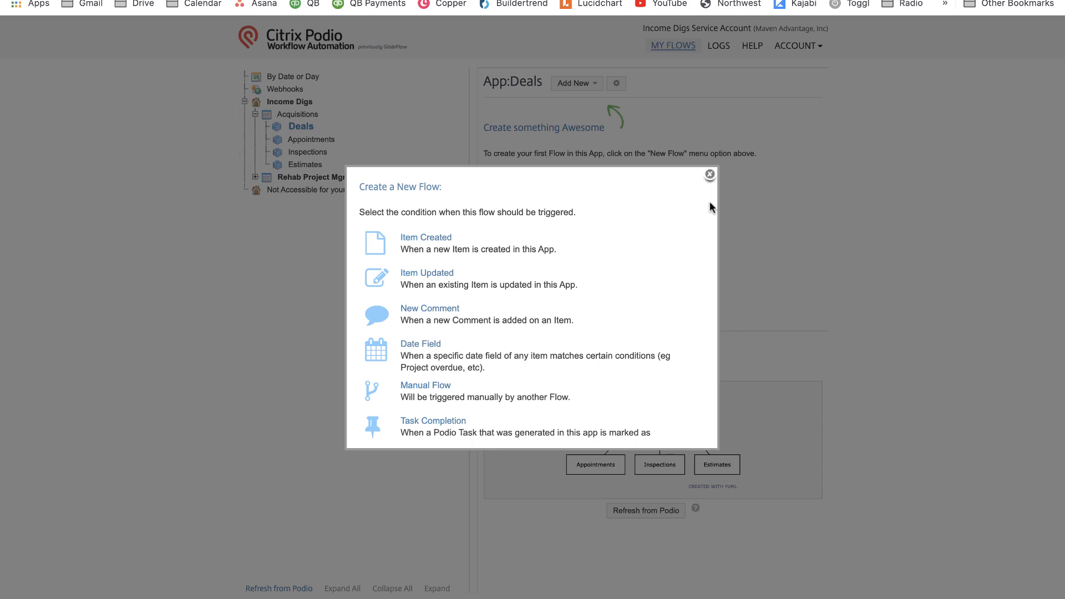
Trigger the flow on new Deal creation and name it '00. Create a New Deal'.
left_click(432, 240)
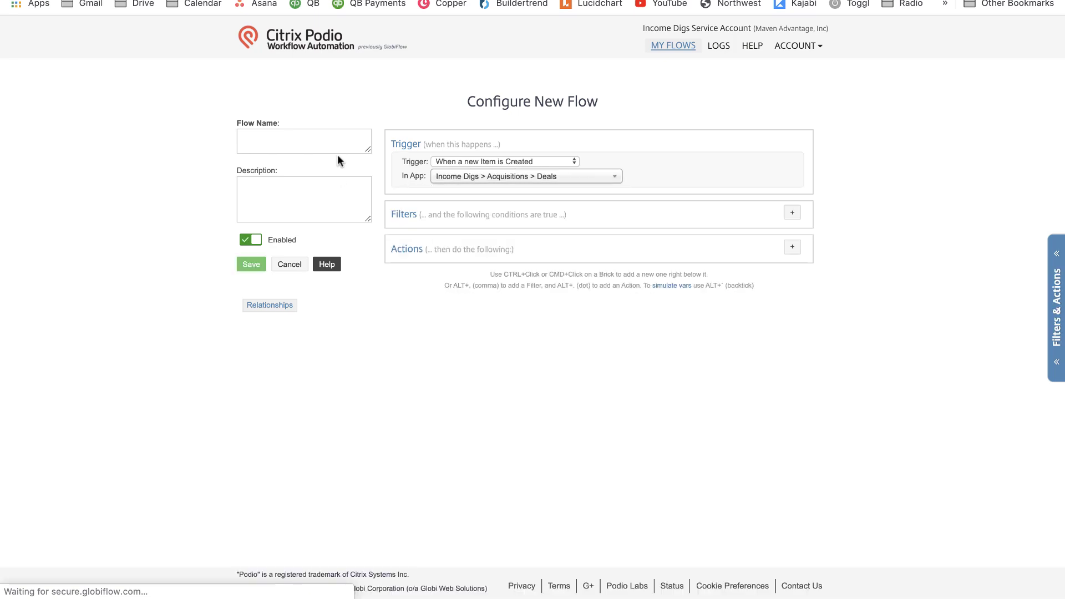
left_click(341, 148)
type("00. Create a New Deal")
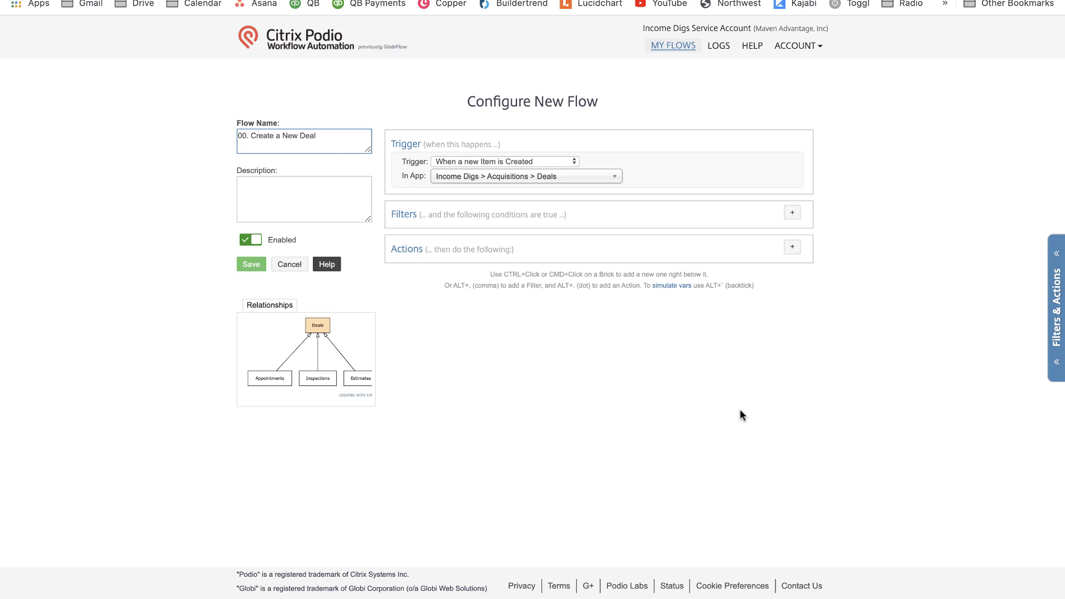
left_click(740, 410)
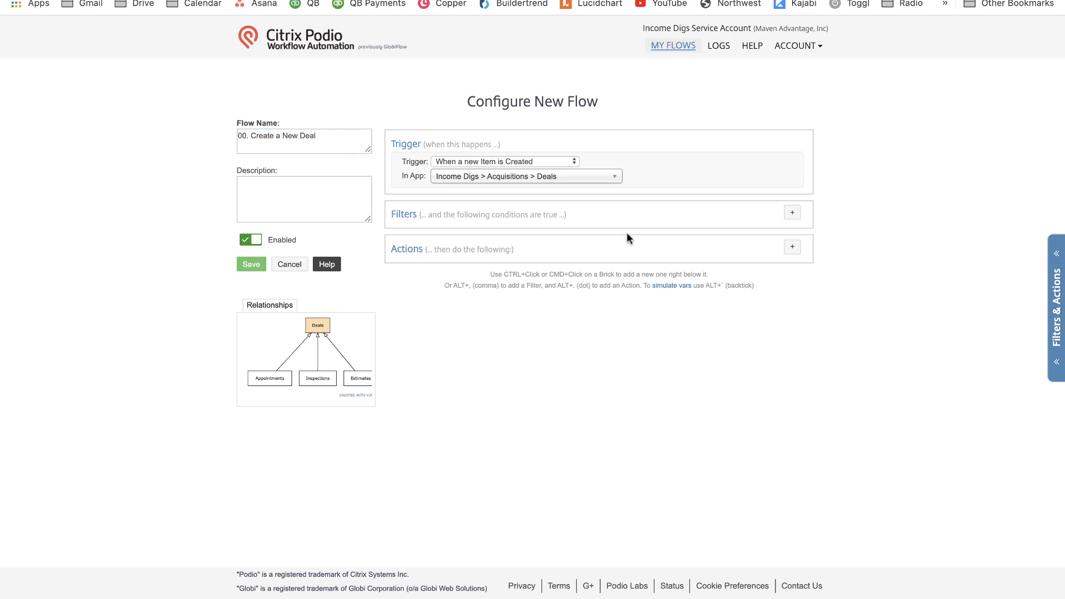
Add a Create Item action that creates an item in Appointments.
left_click(792, 247)
type("new item")
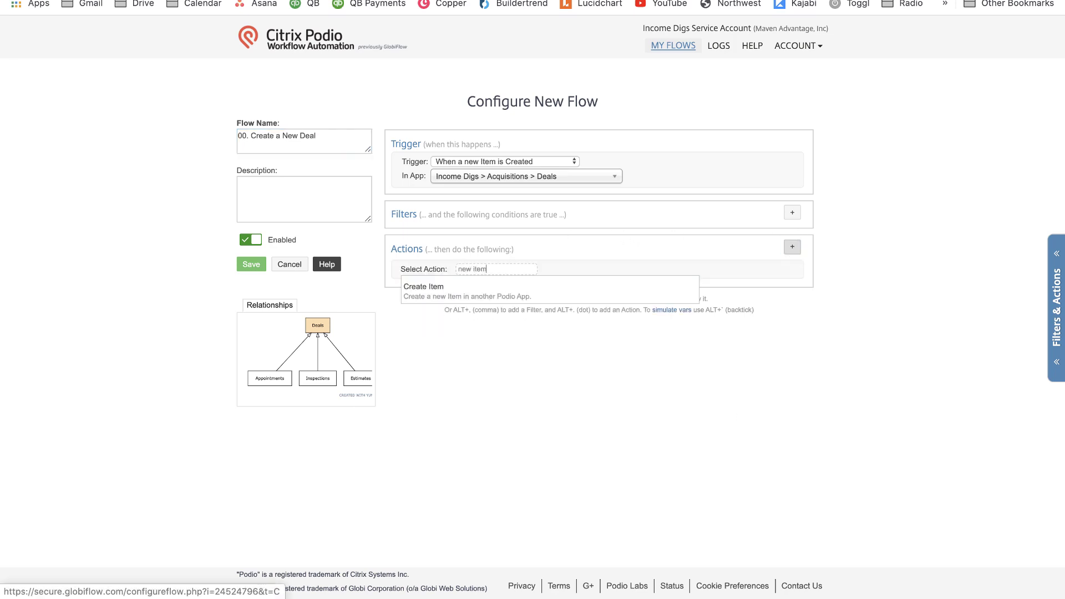
left_click(559, 297)
type("appoint")
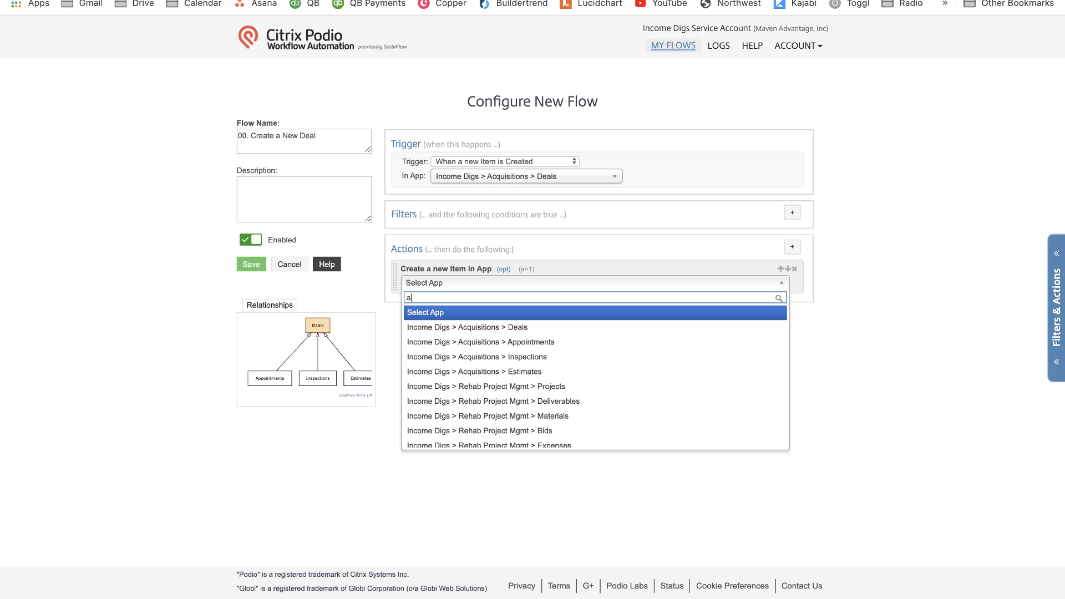
left_click(565, 313)
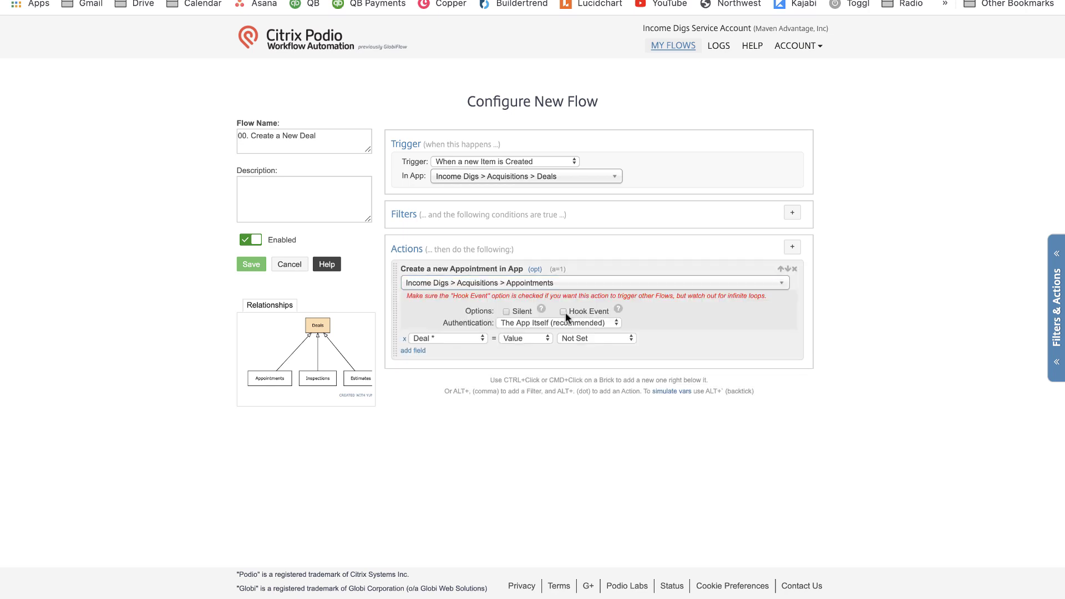
Add a trigger-another-flow action, then remove it again.
left_click(741, 352, "ctrl")
type("tr")
left_click(579, 394)
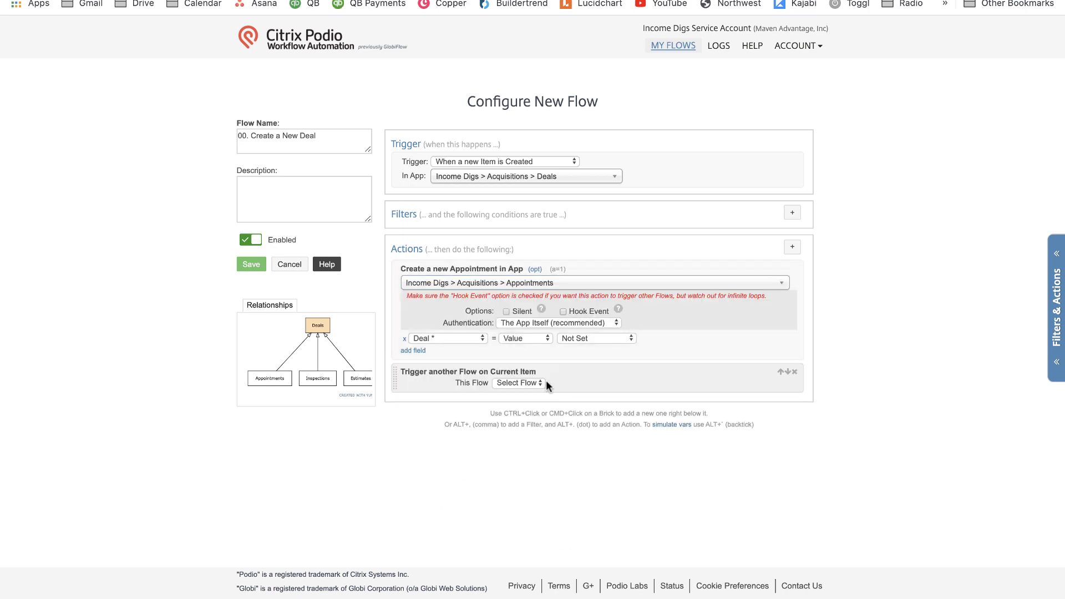
left_click(794, 372)
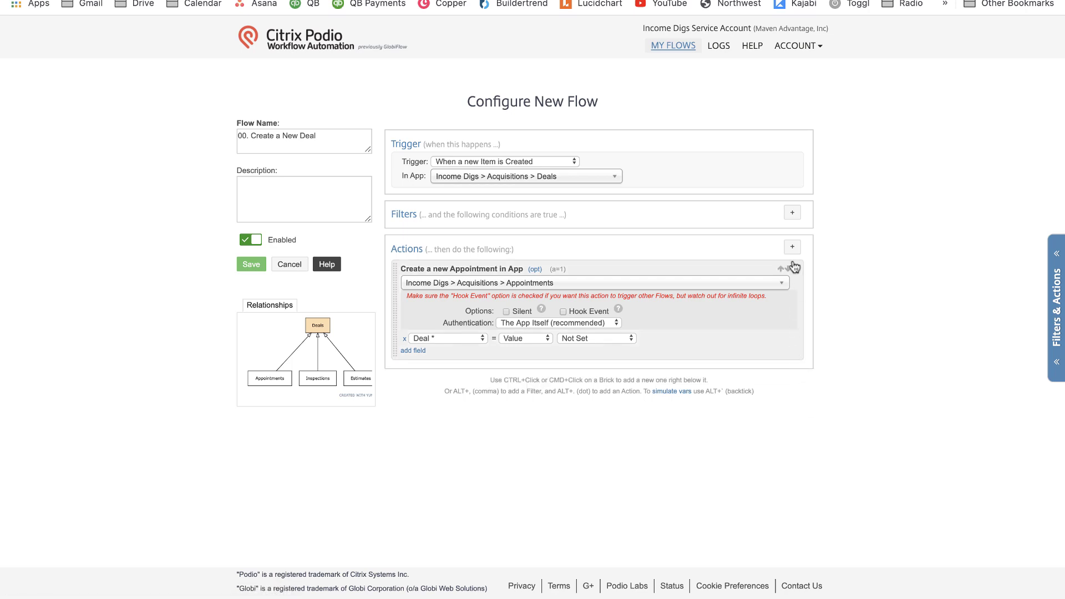
Add a Create Item action that creates an Inspection item.
left_click(792, 247)
type("create")
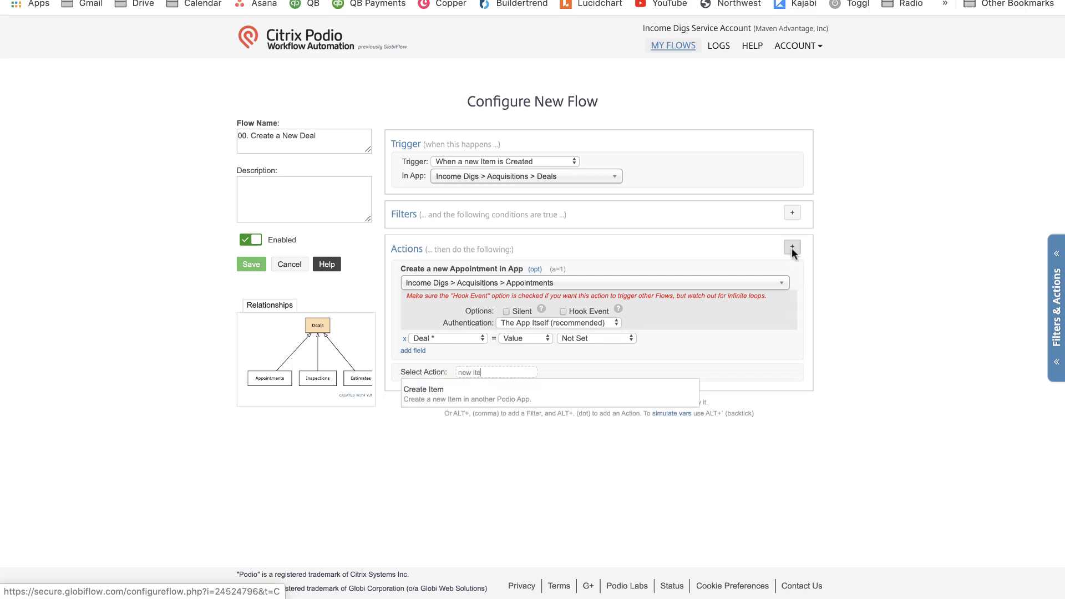
left_click(587, 394)
left_click(587, 388)
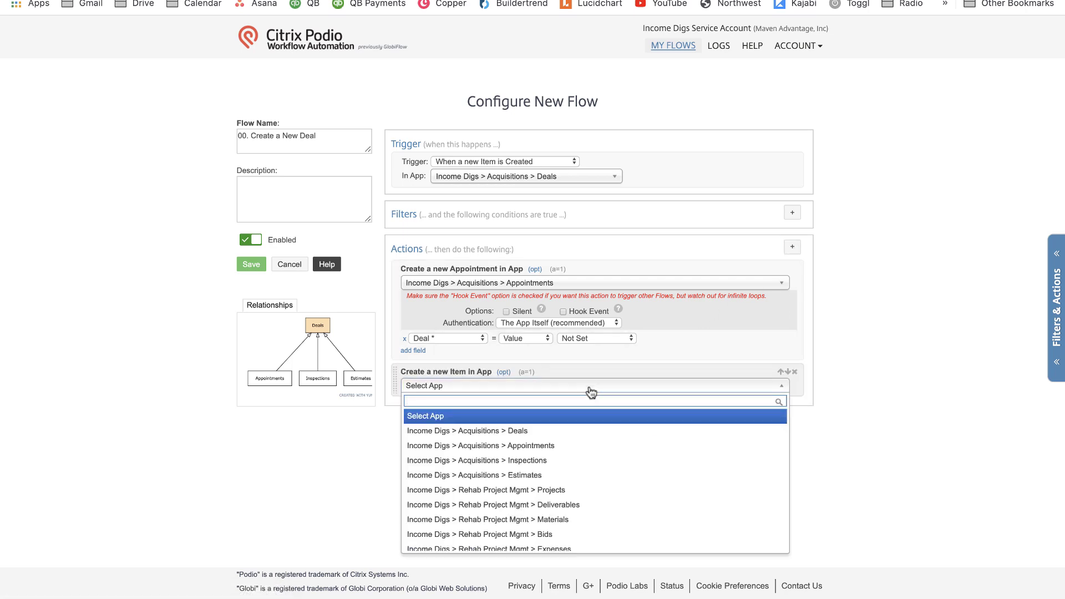
type("inspec")
left_click(594, 416)
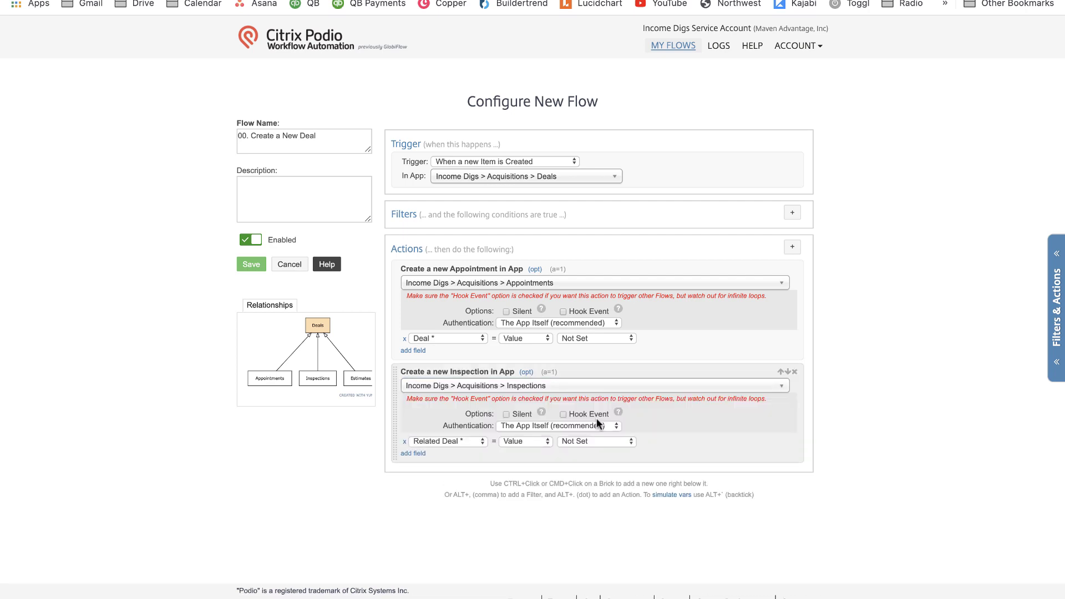
Add a Create Item action that creates an item in Estimates.
key("alt+period")
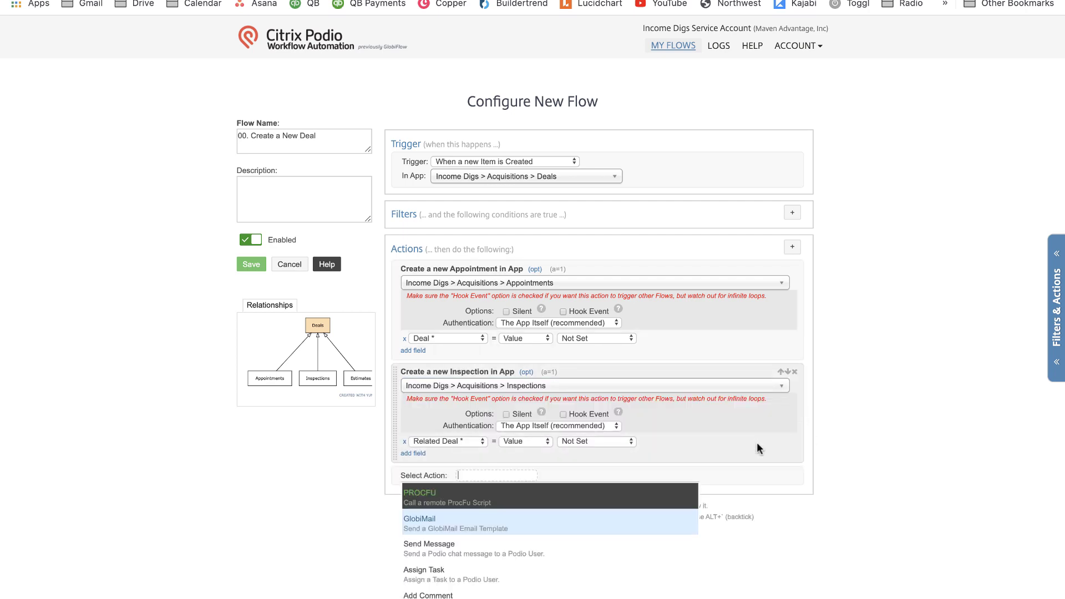
type("new")
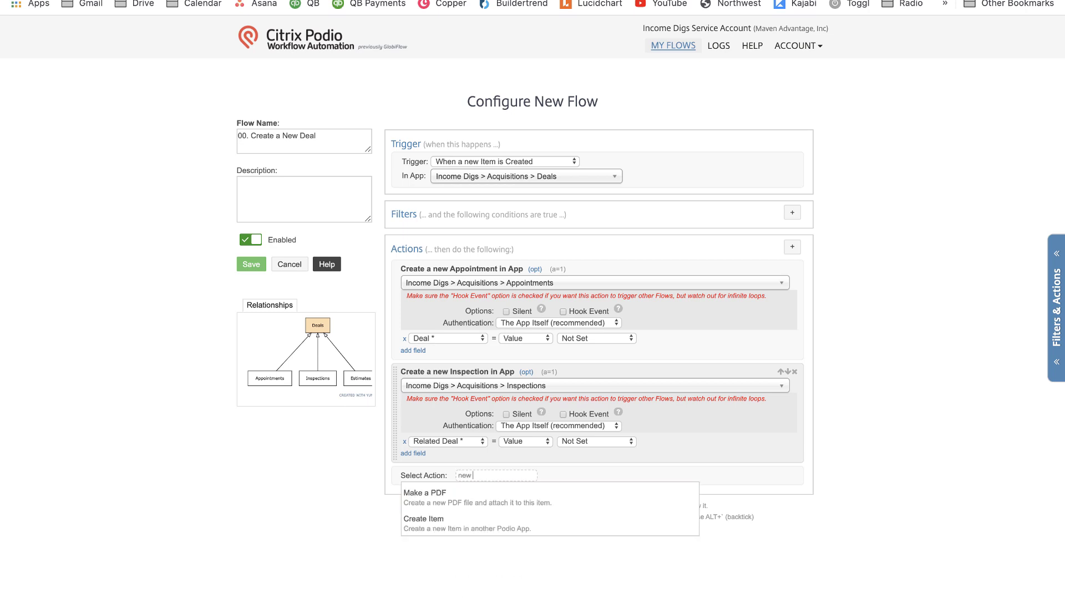
left_click(597, 521)
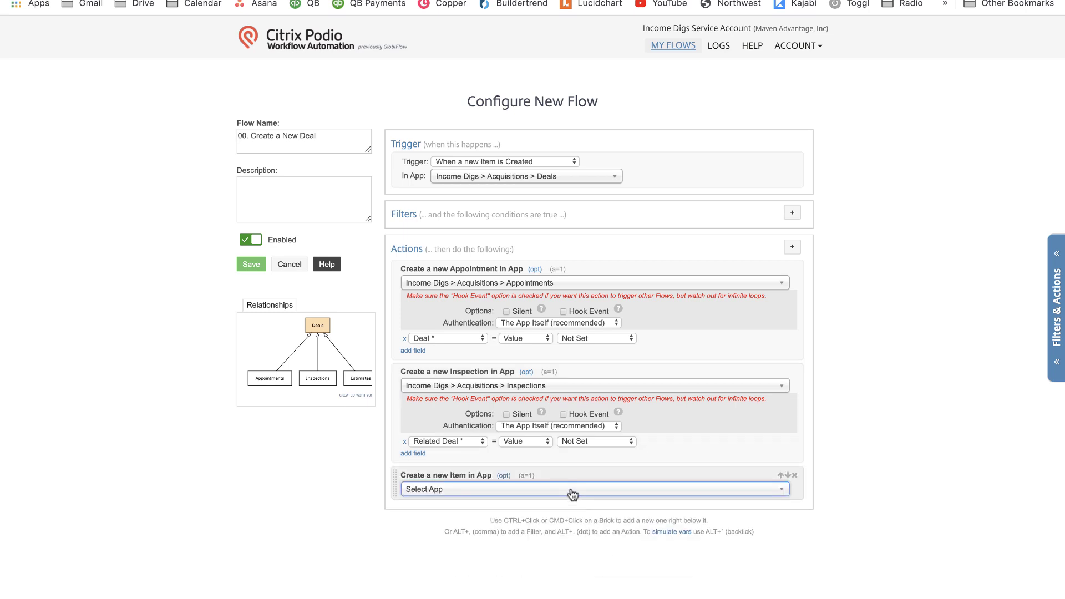
left_click(571, 492)
type("est")
key("Return")
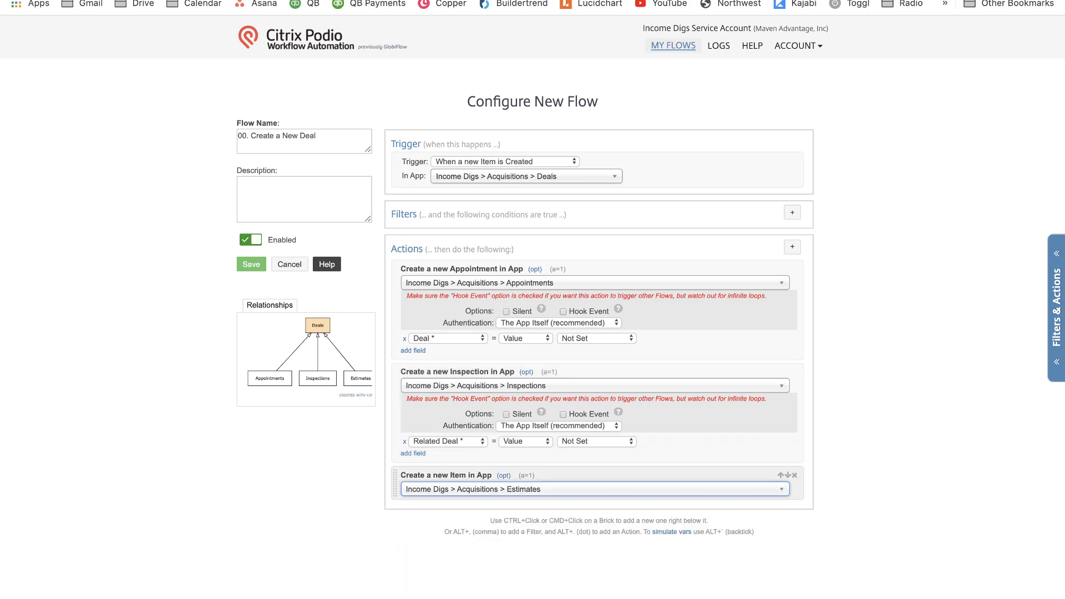
scroll(595, 462, "down", 3)
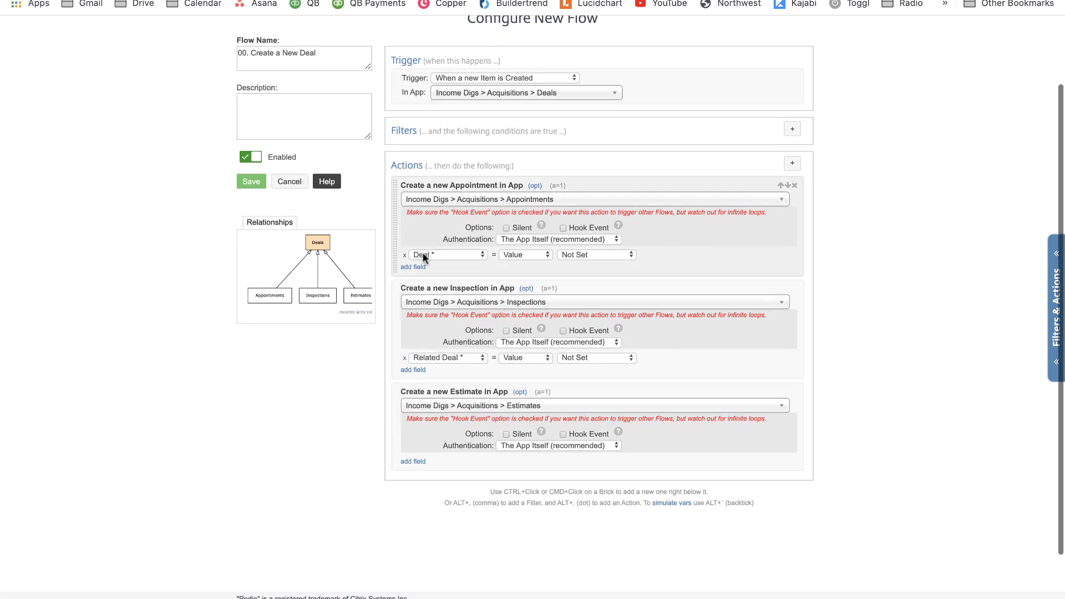
Link the Appointment's Deal and the Inspection's Related Deal to the current Deal item.
left_click(581, 256)
left_click(582, 266)
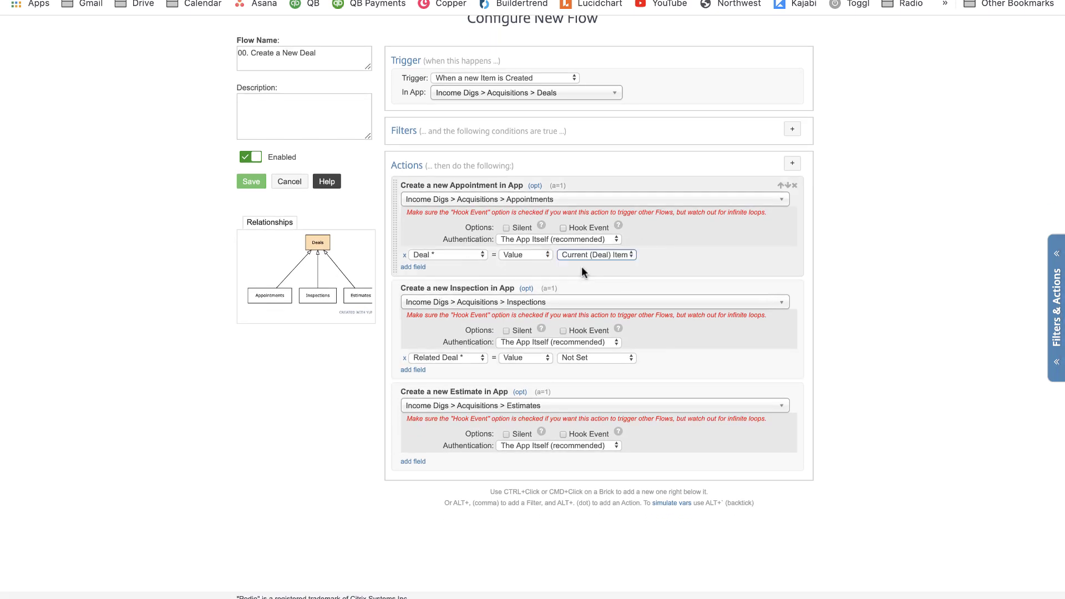
left_click(604, 358)
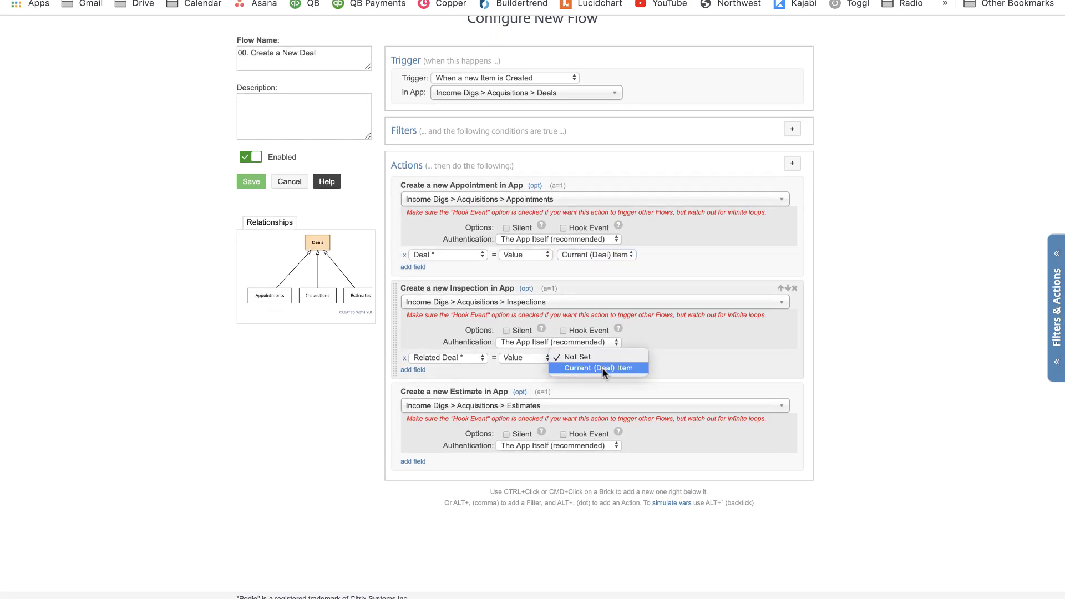
left_click(588, 375)
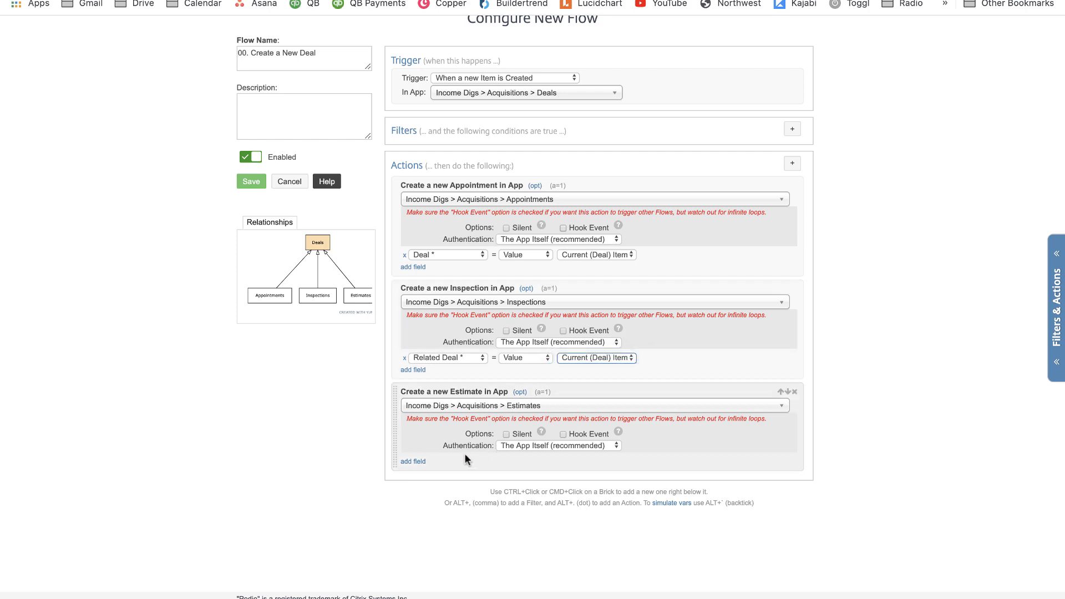
Add a Deal field to the Estimate action, set it to the current Deal, and save the flow.
left_click(416, 463)
left_click(423, 464)
left_click(428, 471)
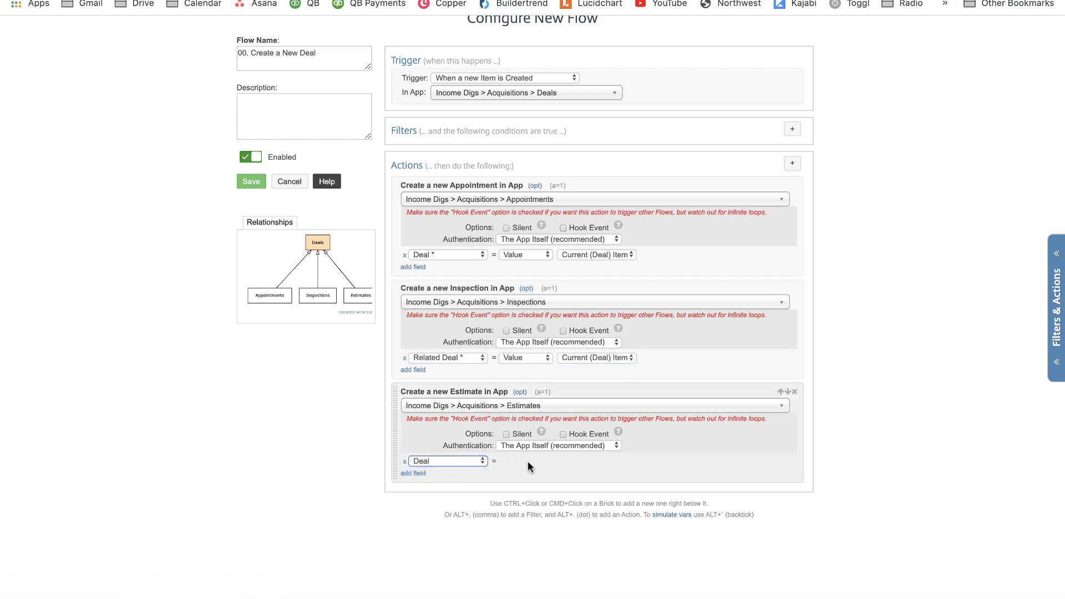
left_click(573, 461)
left_click(582, 473)
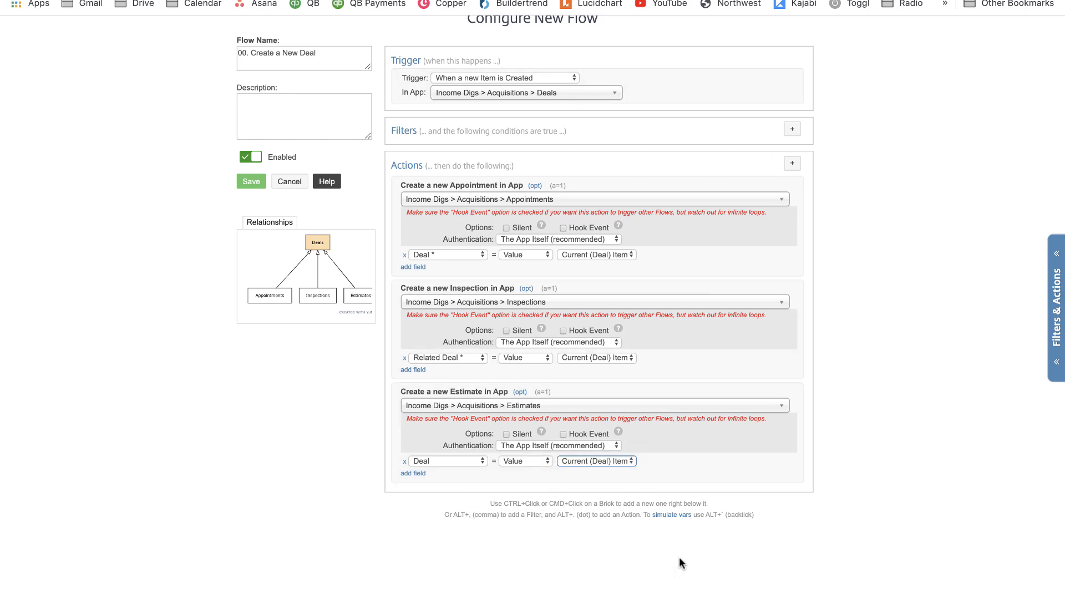
left_click(251, 182)
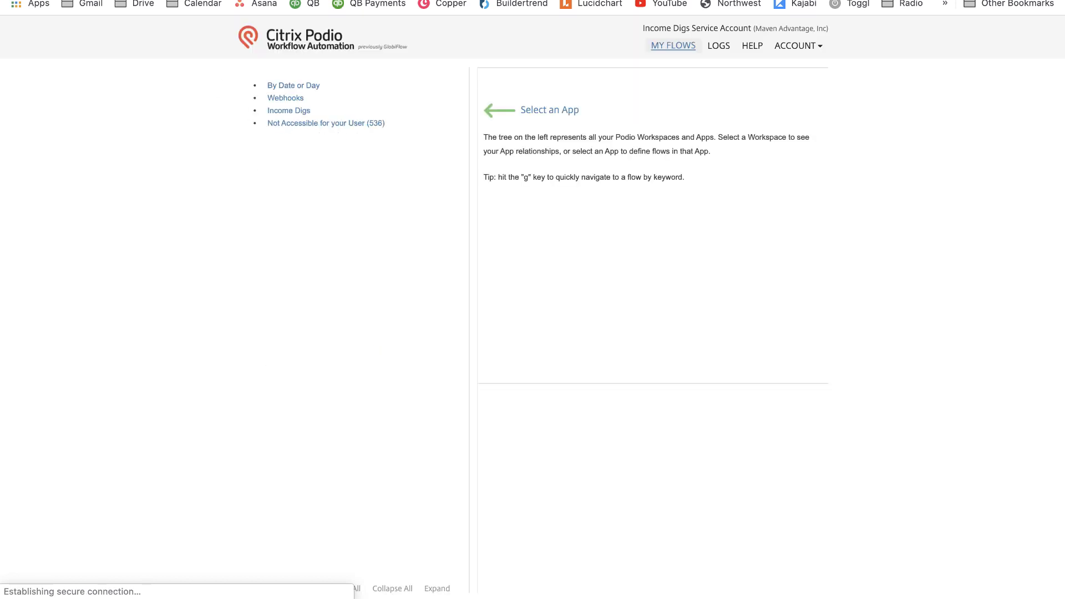
Back in the Deals app, create a new deal titled '123 Main' and save it.
left_click(83, 1)
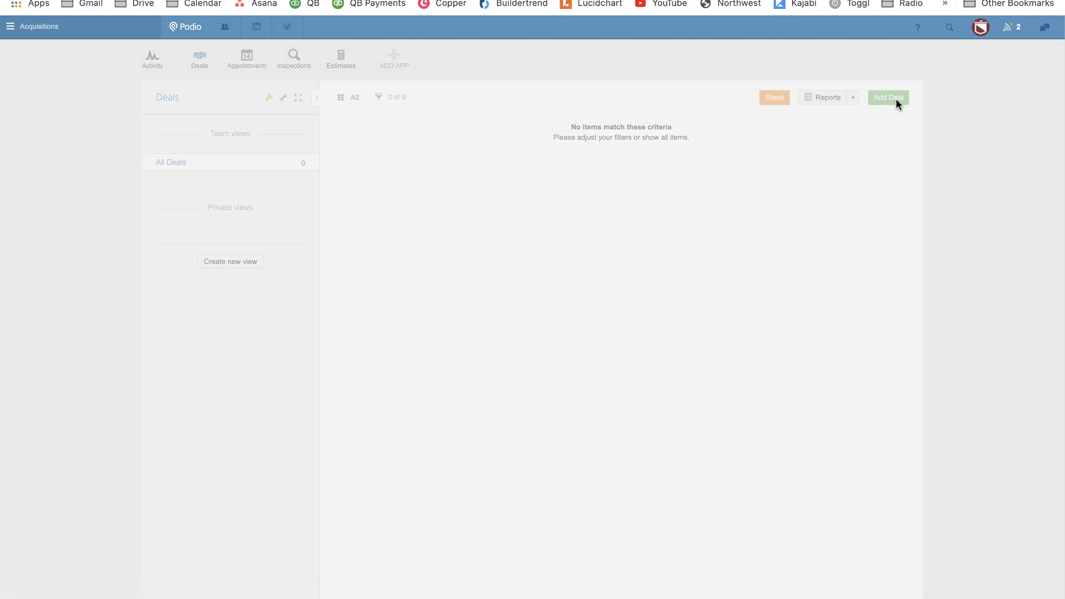
left_click(889, 98)
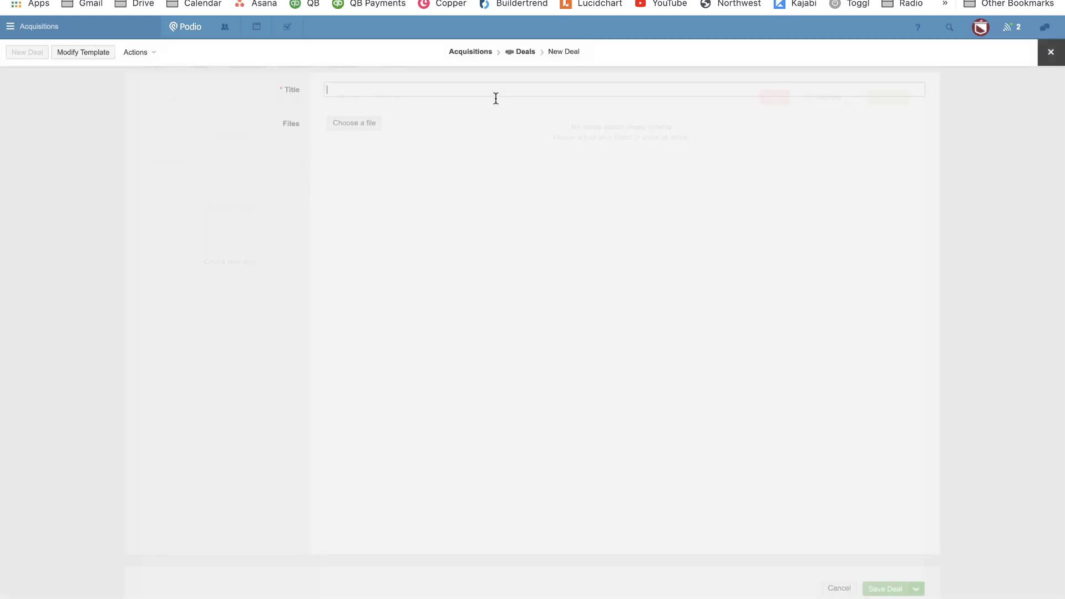
type("123 ")
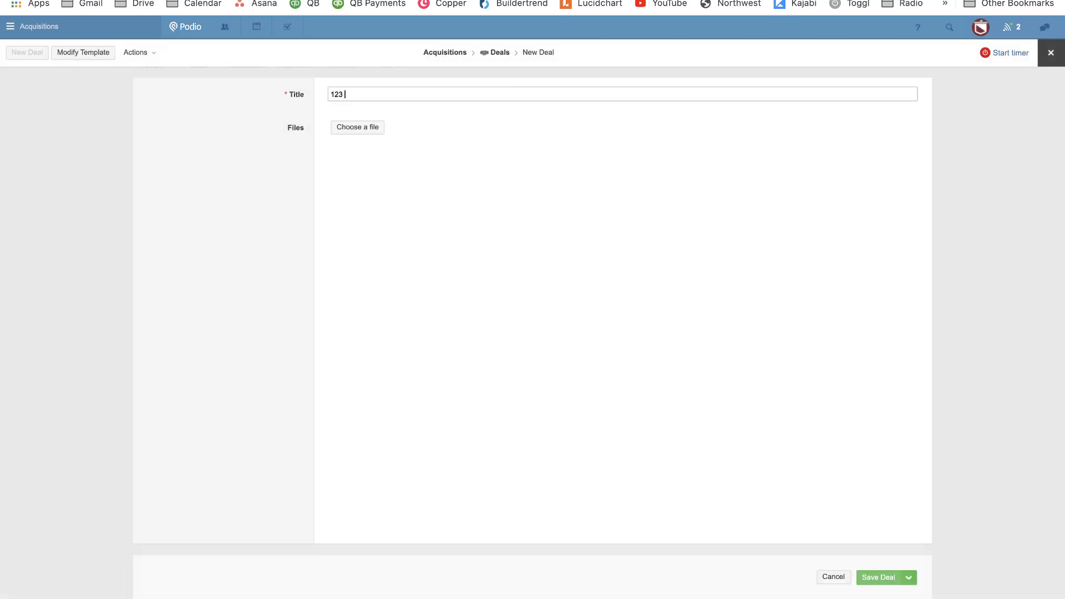
type("Main")
left_click(447, 288)
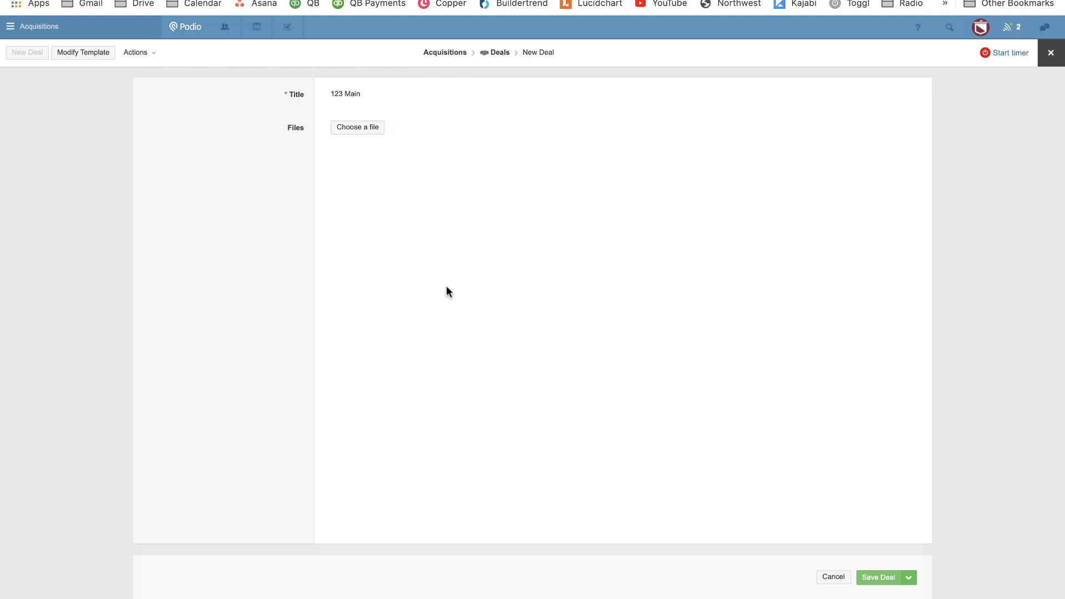
left_click(874, 577)
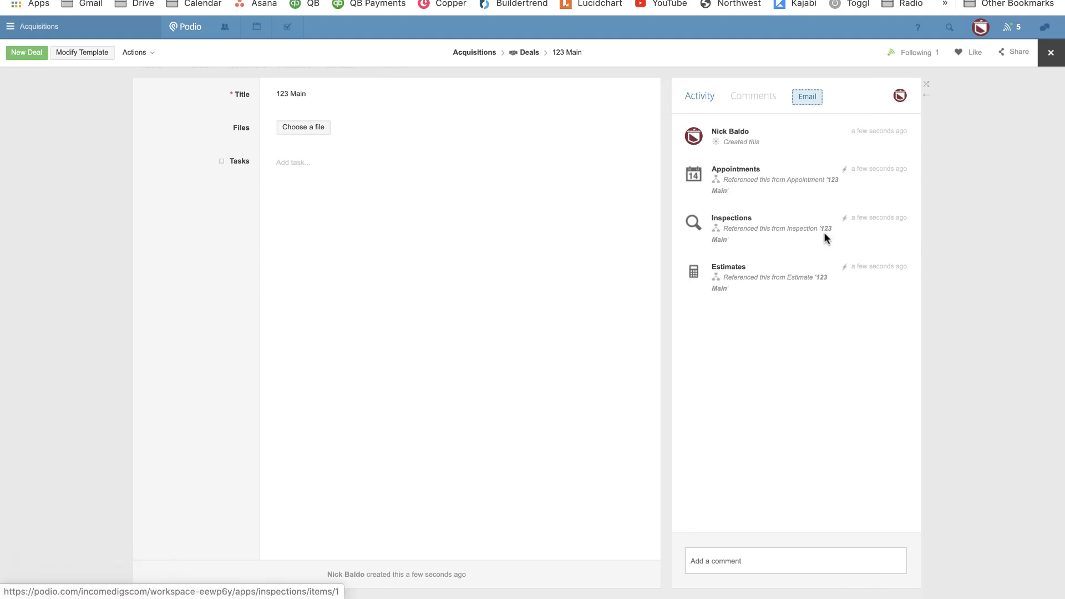
left_click(820, 279)
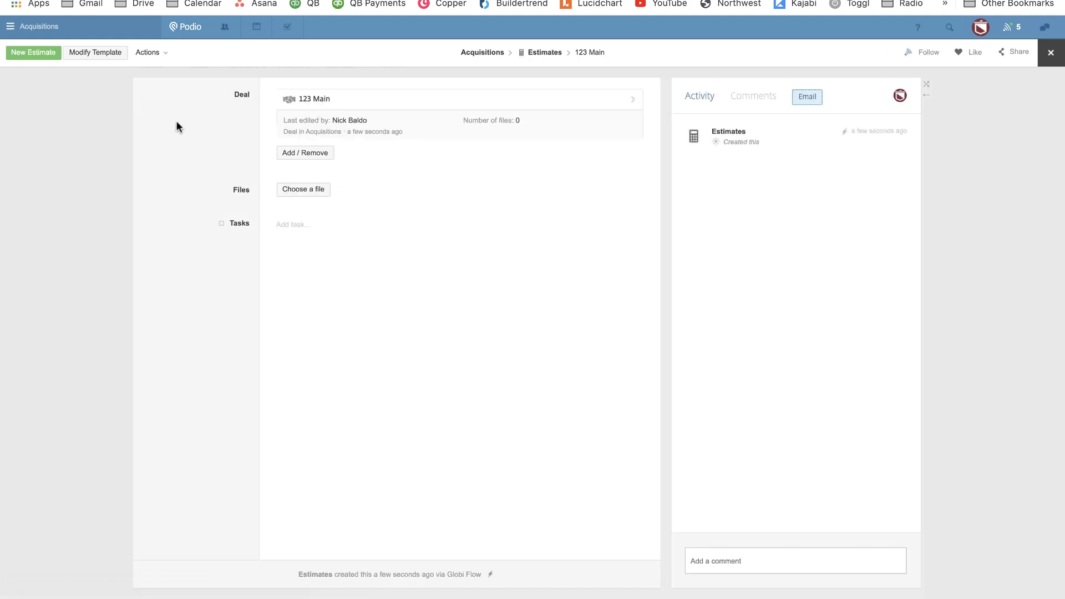
left_click(314, 98)
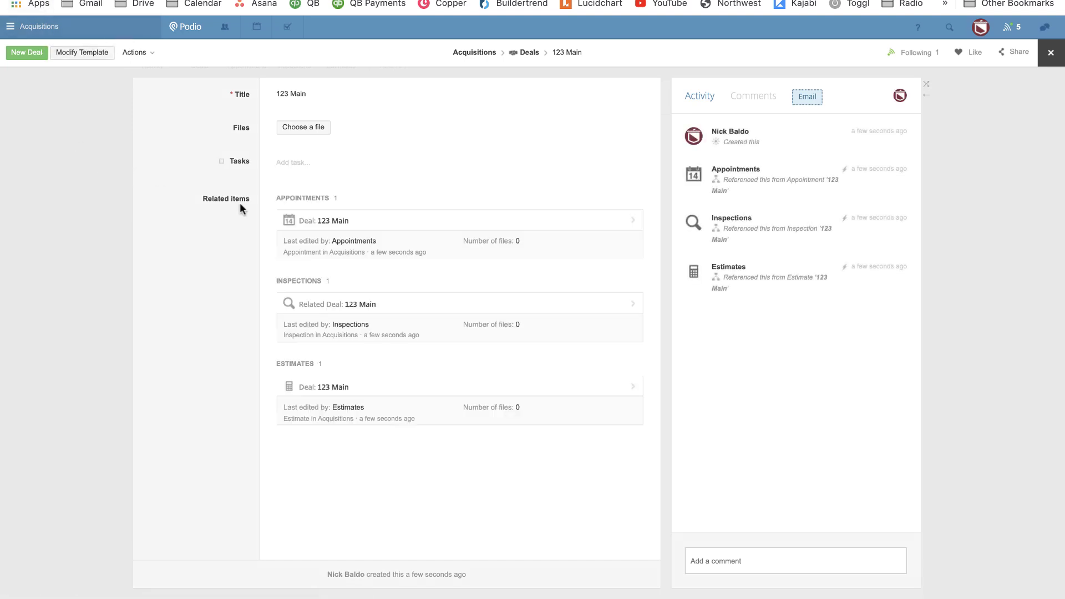
left_click(338, 221)
left_click(353, 96)
Open the Deals template editor and add three Calculation fields to the form.
left_click(69, 54)
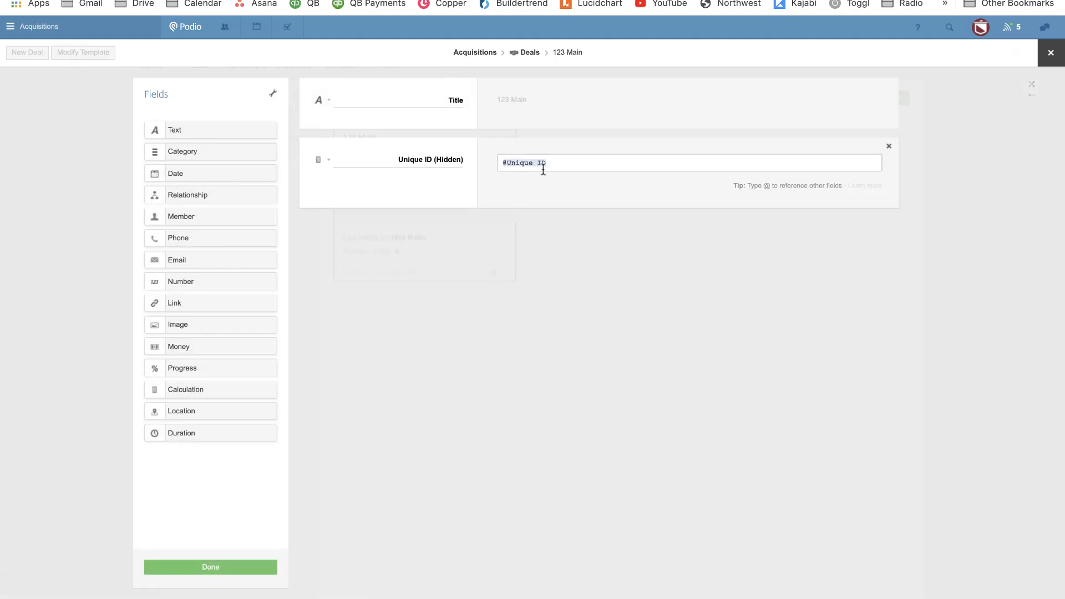
left_click(238, 395)
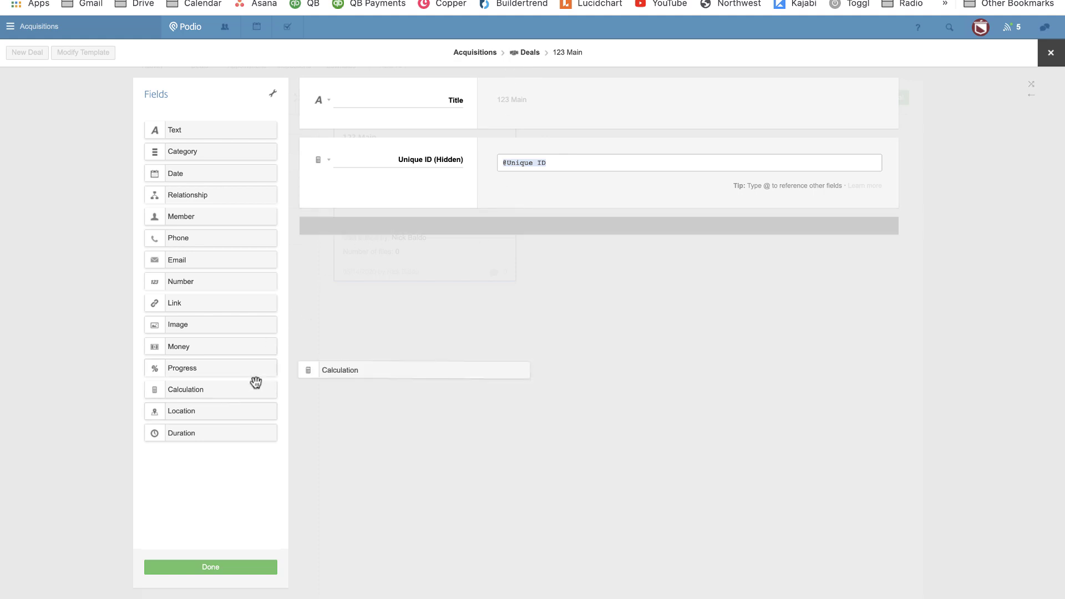
left_click(245, 388)
left_click_drag(244, 385, 341, 378)
Label the new fields APPOINTMENT UNIQUE, INSPECTION UNIQUE and ESTIMATE UNIQUE.
double_click(444, 238)
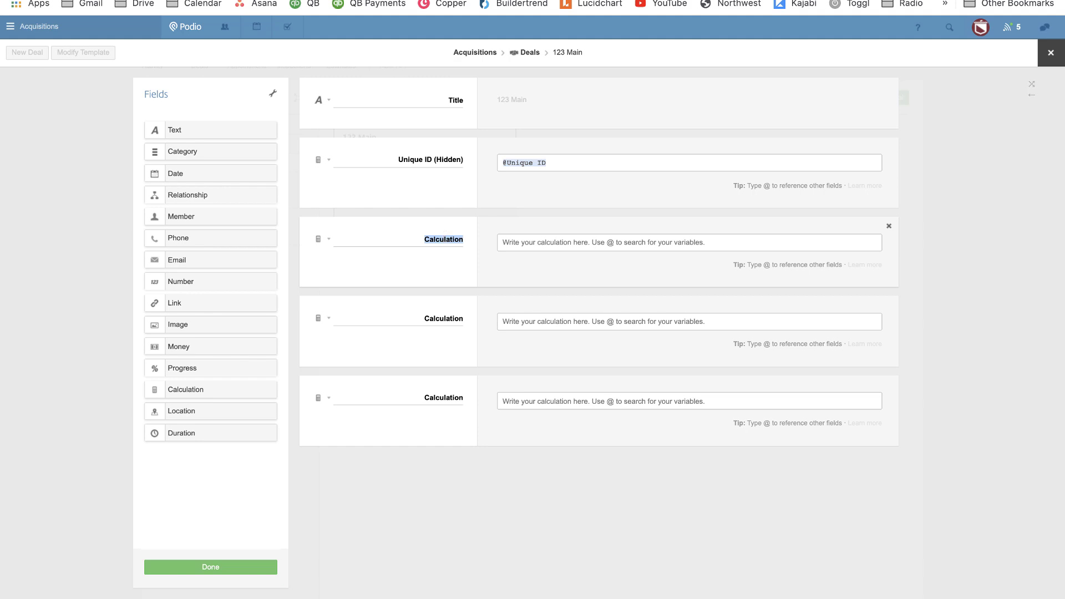
type("APPOINTMENT UNIQUE")
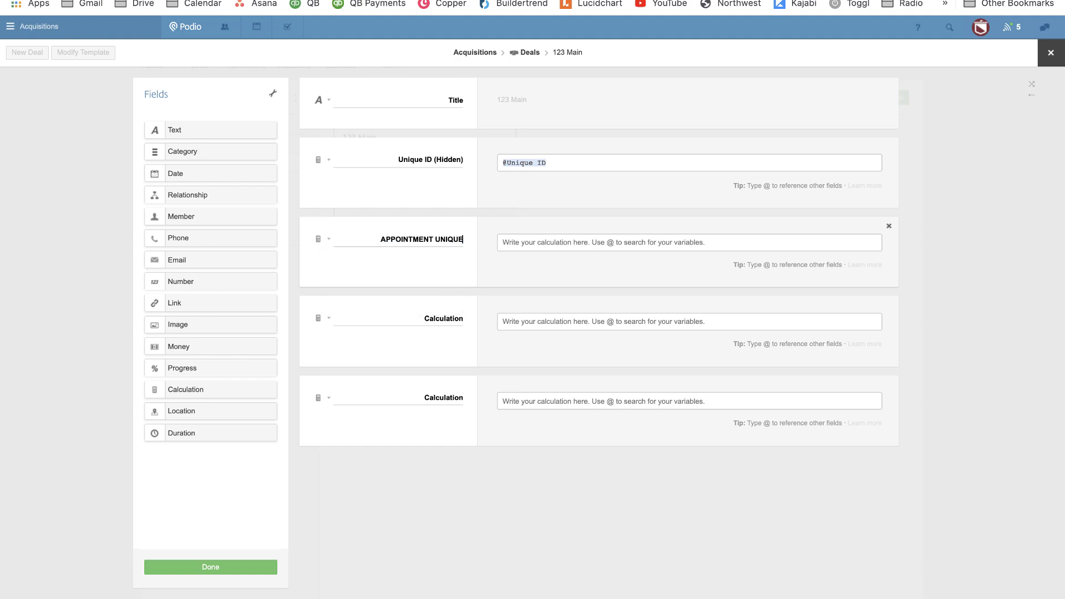
key("Tab")
key("Tab")
type("INSP")
key("BackSpace")
key("BackSpace")
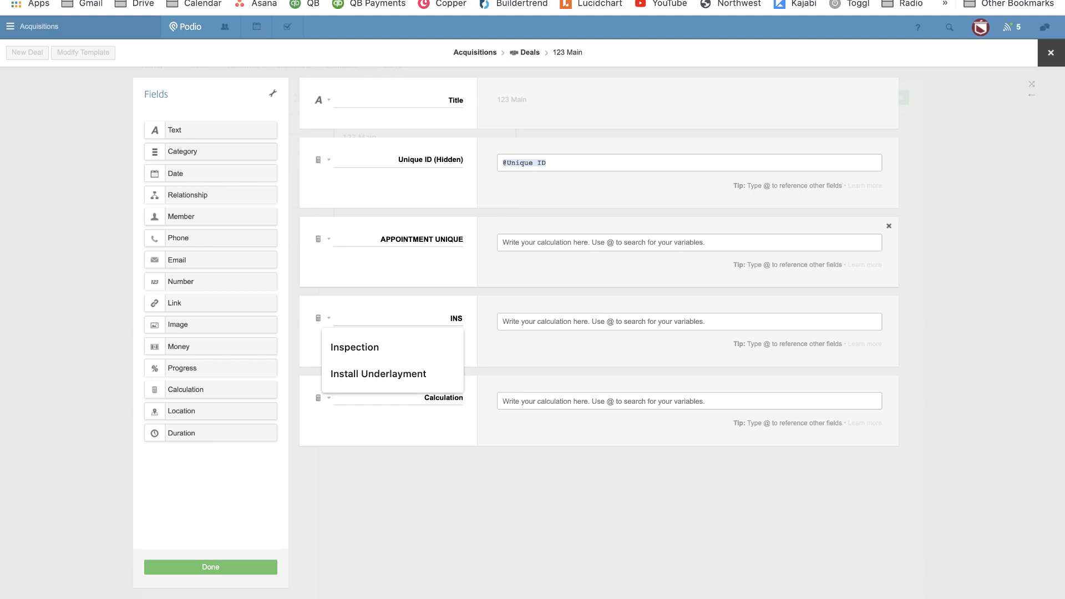
type("SPECTION UNIQUE")
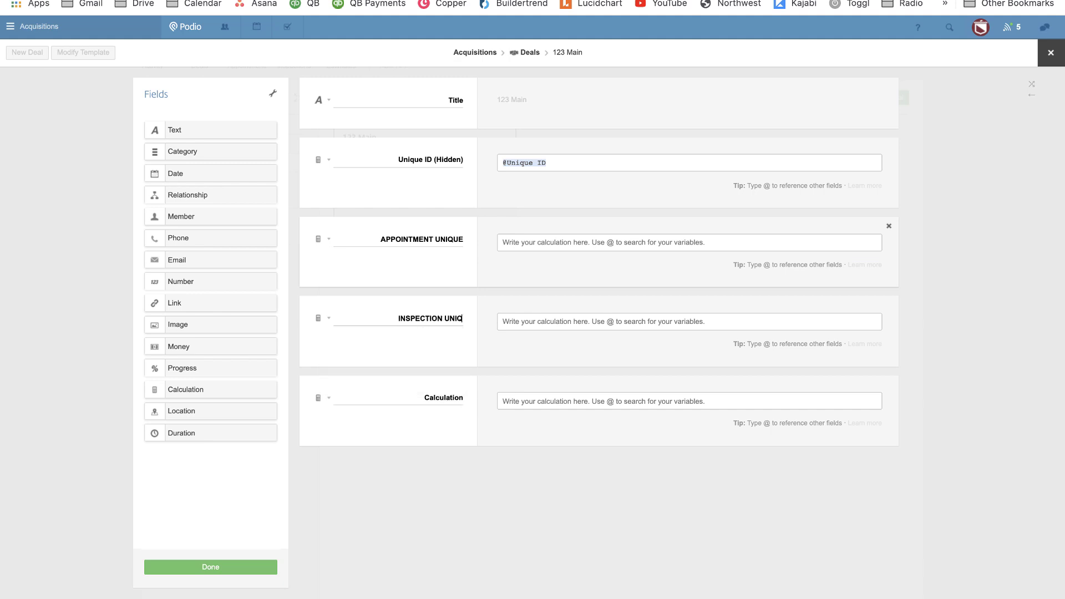
key("Tab")
key("Tab")
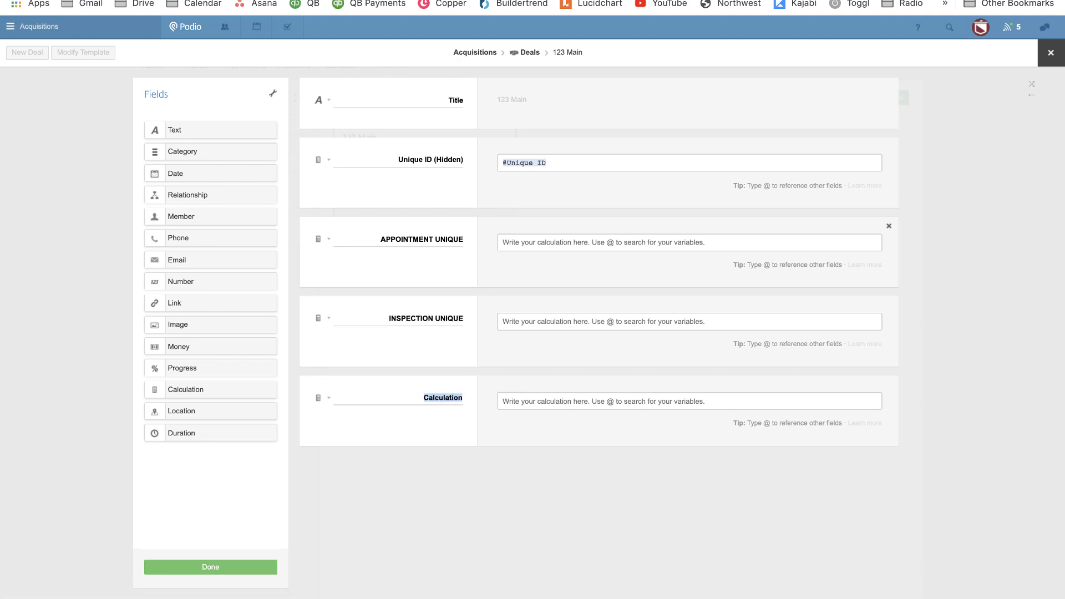
type("ESTIMATE UNIQUE")
Make APPOINTMENT UNIQUE and INSPECTION UNIQUE join all related appointment and inspection Unique IDs with .join.
left_click(527, 245)
type("@")
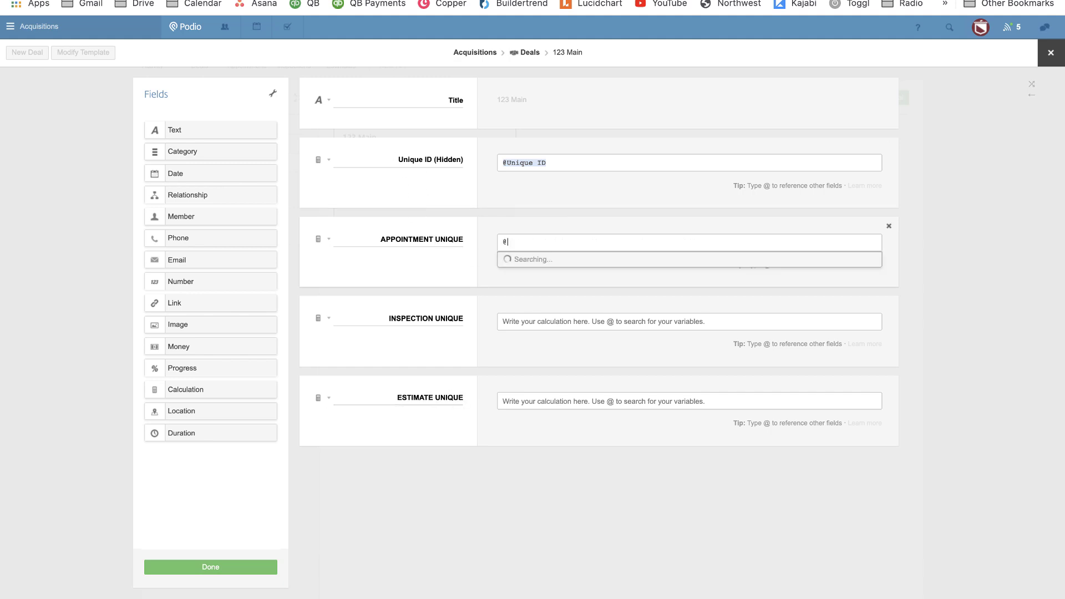
type("UNIQU")
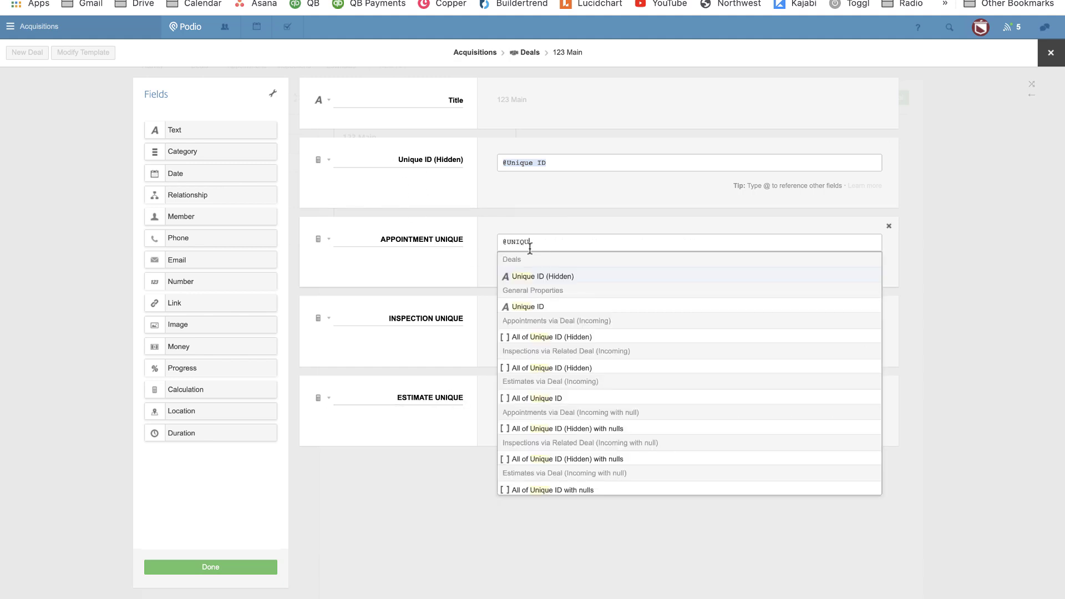
type("e")
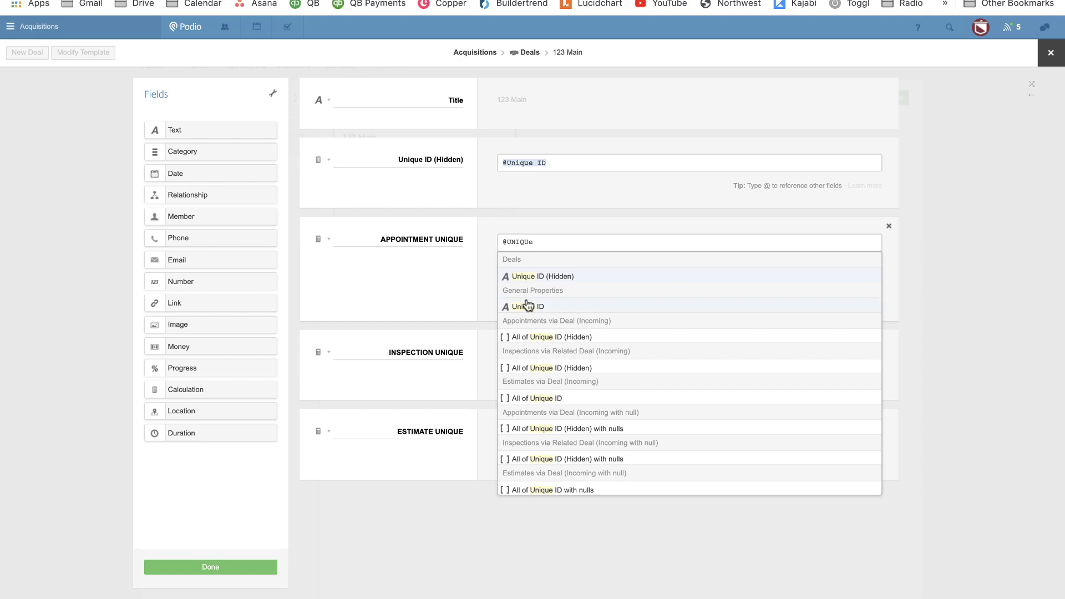
left_click(546, 336)
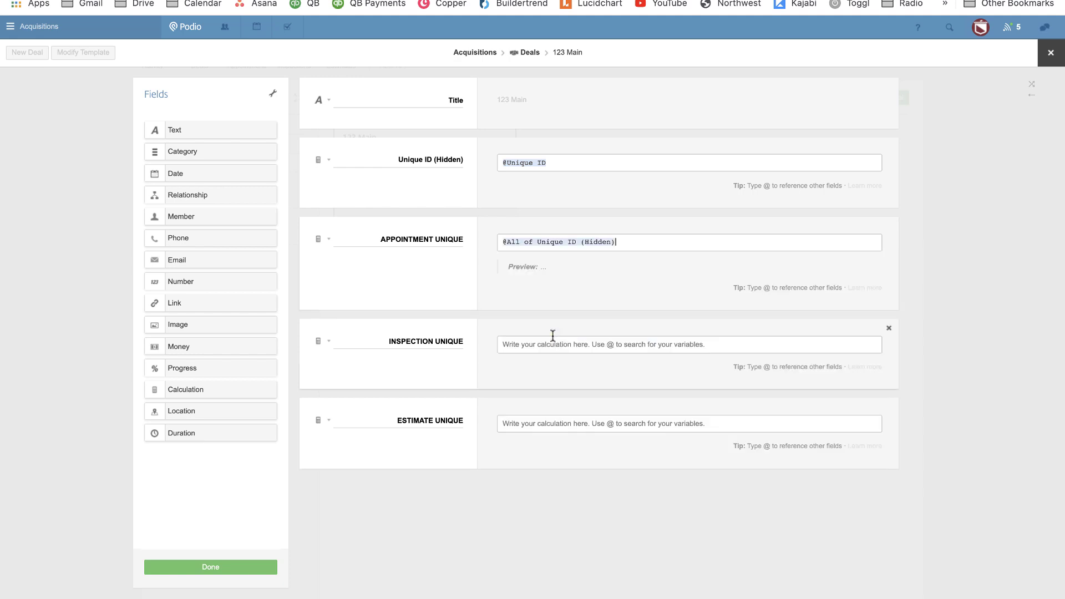
left_click(665, 248)
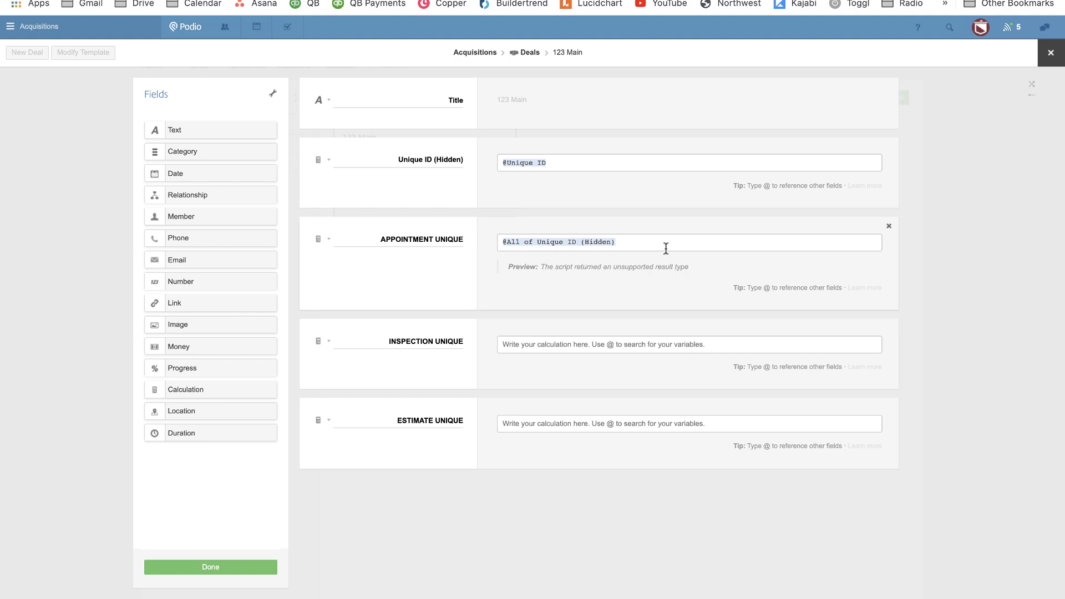
type(".join(")
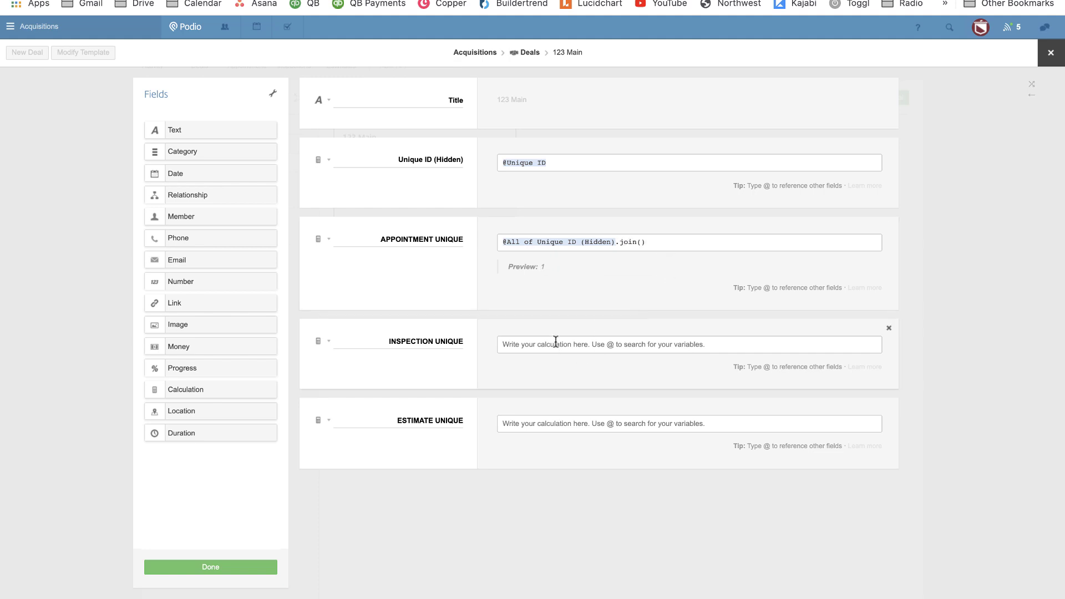
type("@inps")
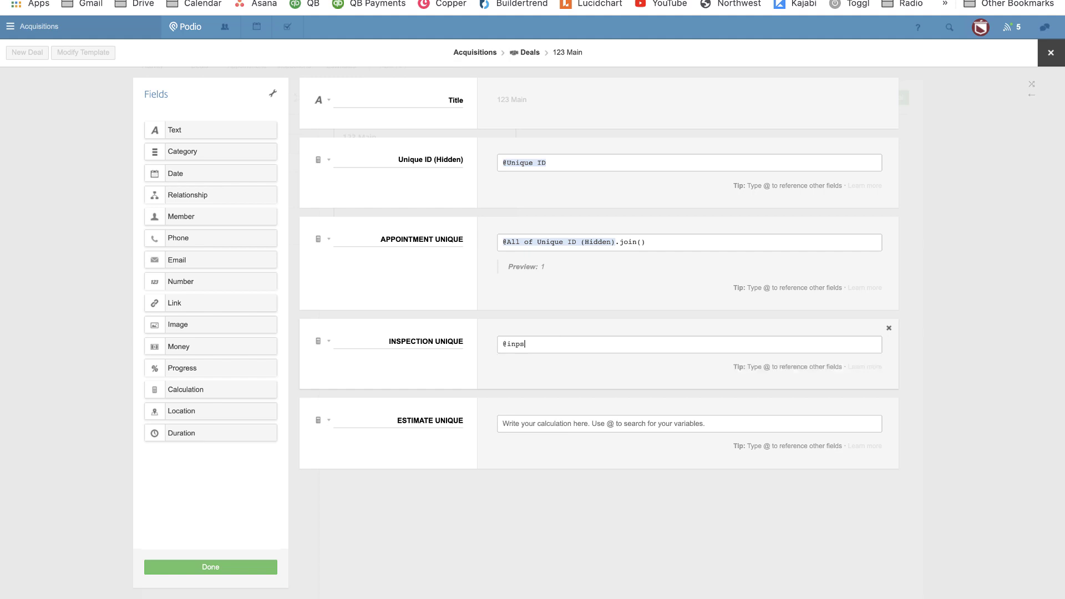
key("BackSpace")
key("BackSpace")
key("BackSpace")
key("BackSpace")
type("unique")
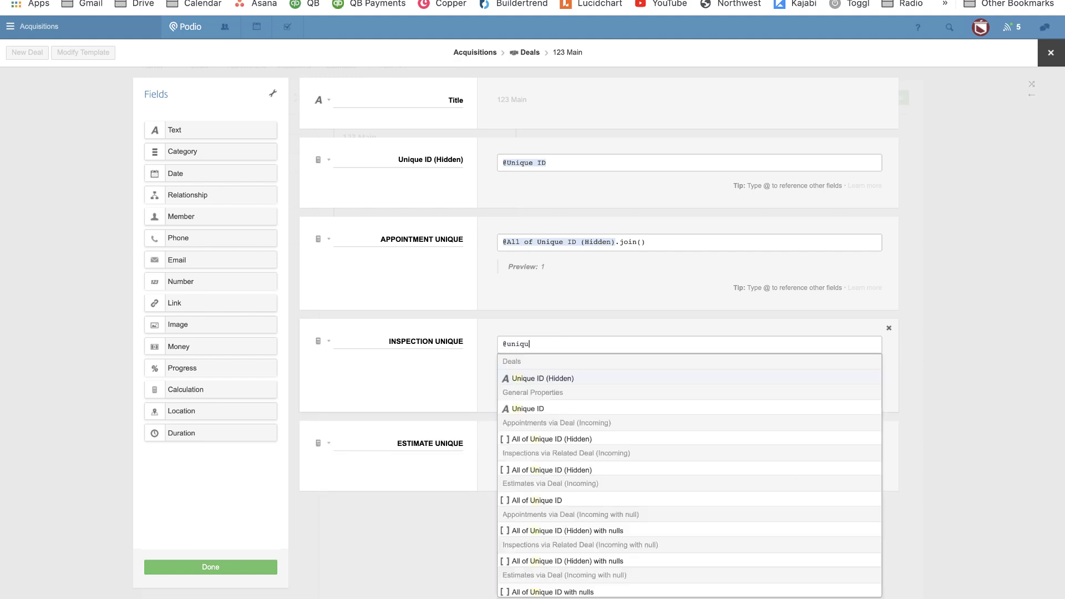
left_click(545, 470)
type(".join(")
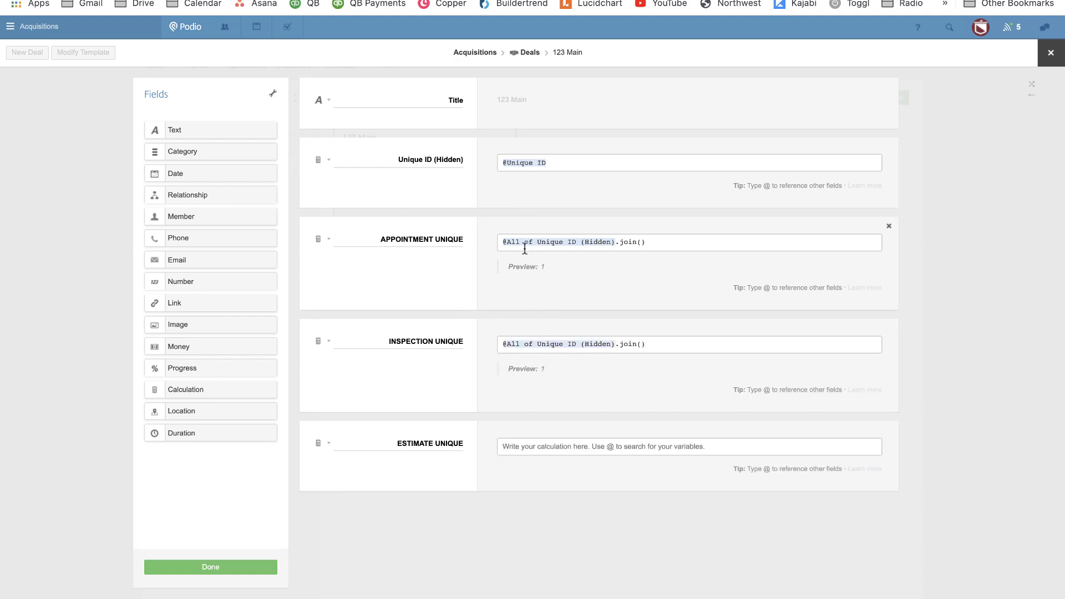
Set ESTIMATE UNIQUE to the related estimates' Unique IDs followed by .join().
left_click(535, 447)
type("@unique id")
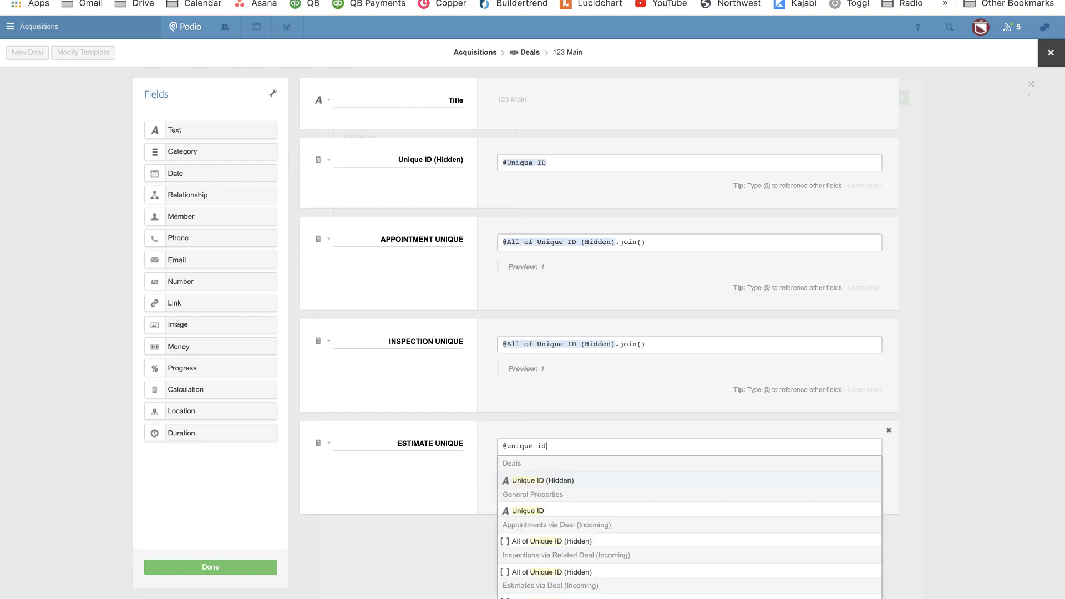
scroll(514, 440, "down", 3)
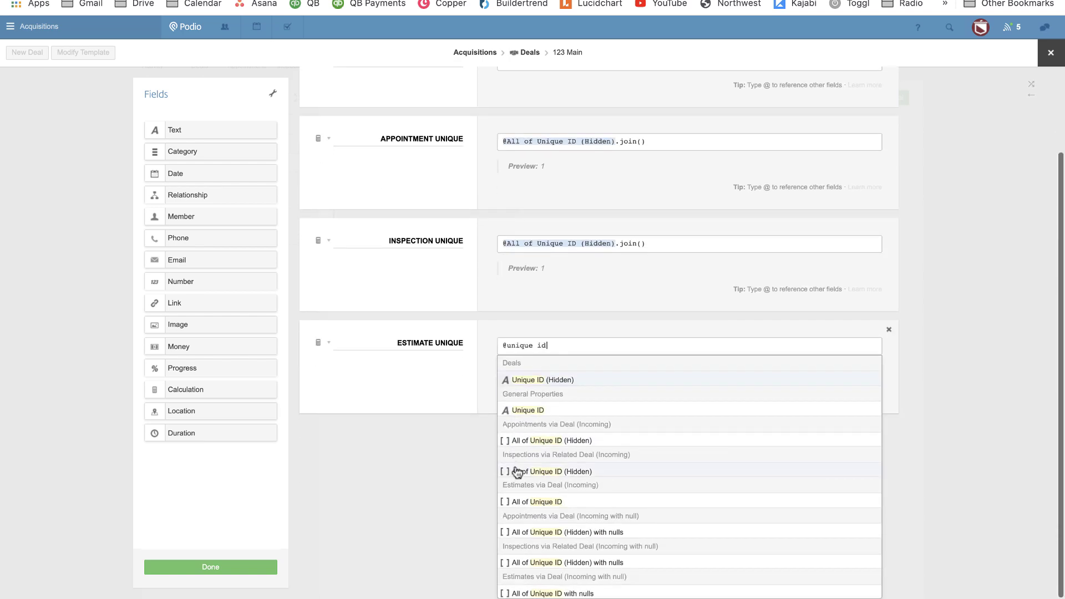
left_click(524, 498)
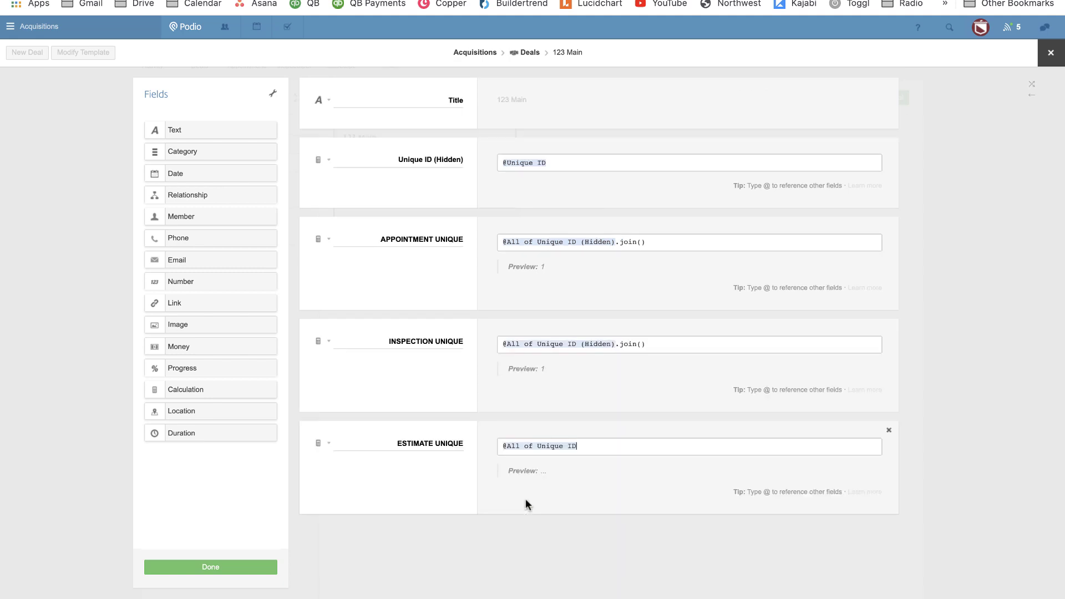
type(".join()")
Hide the three UNIQUE calculation fields, save the template, and reopen it for editing.
left_click(329, 239)
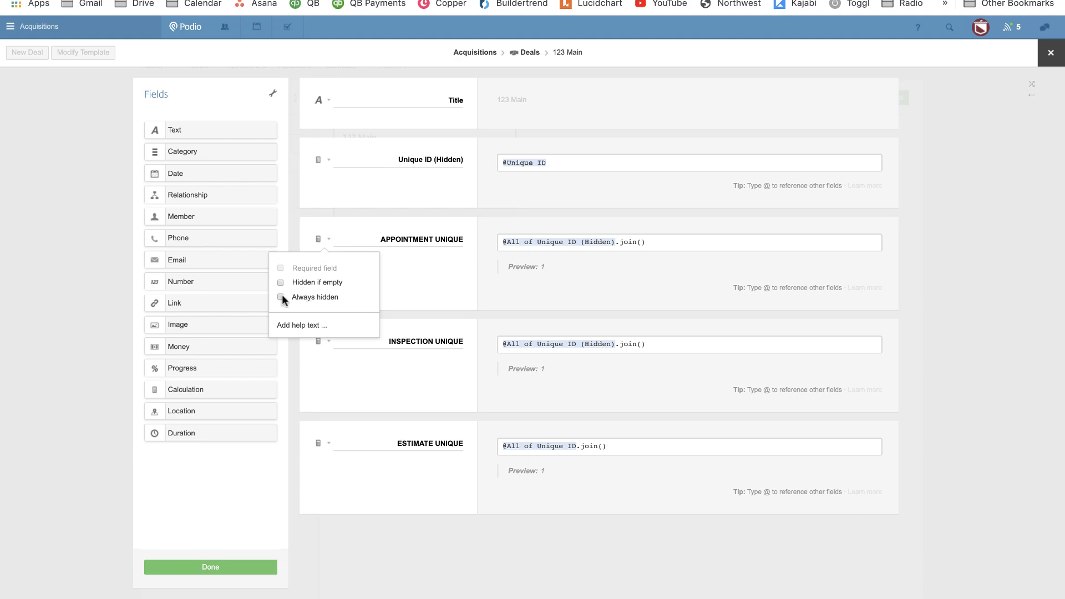
left_click(329, 340)
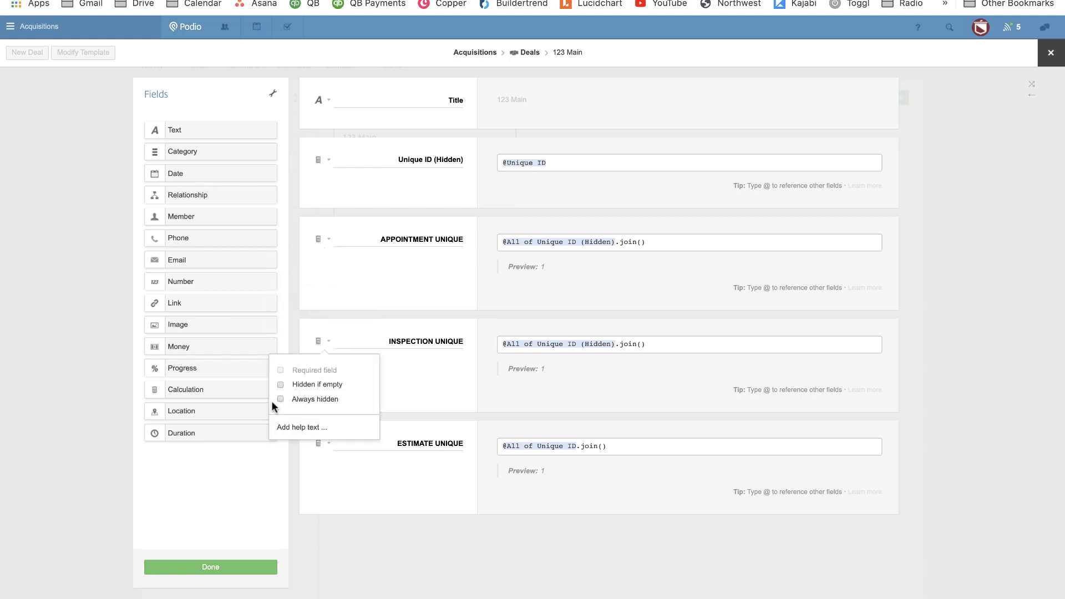
left_click(329, 442)
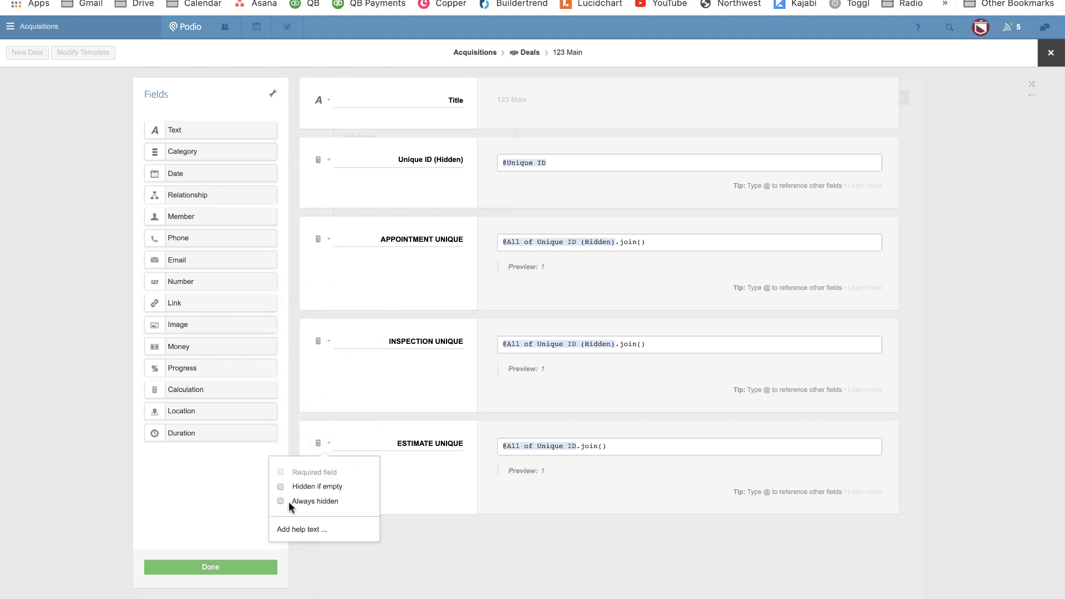
left_click(257, 570)
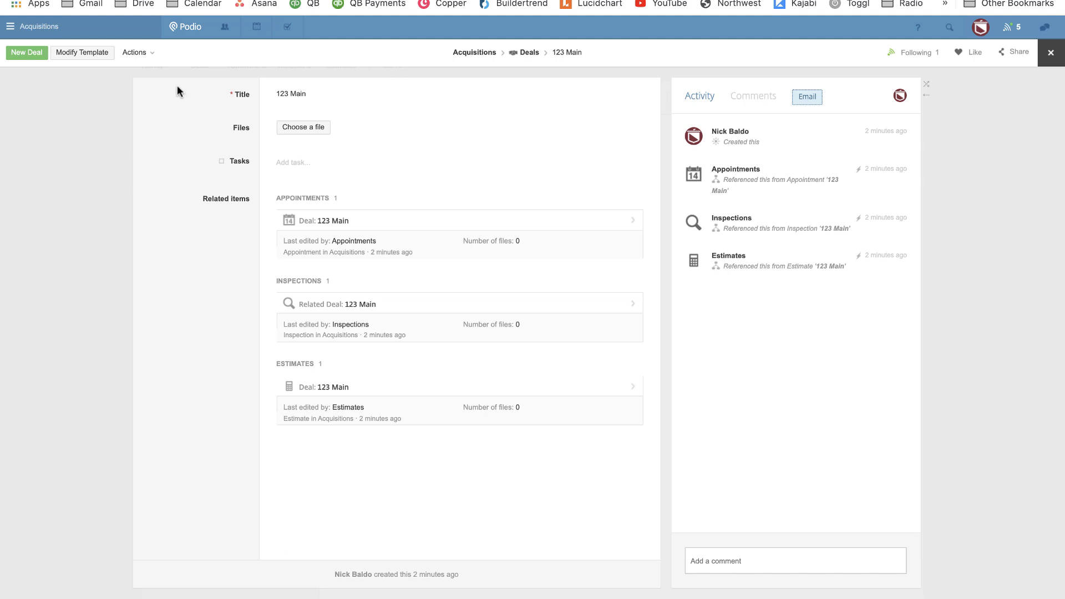
left_click(81, 52)
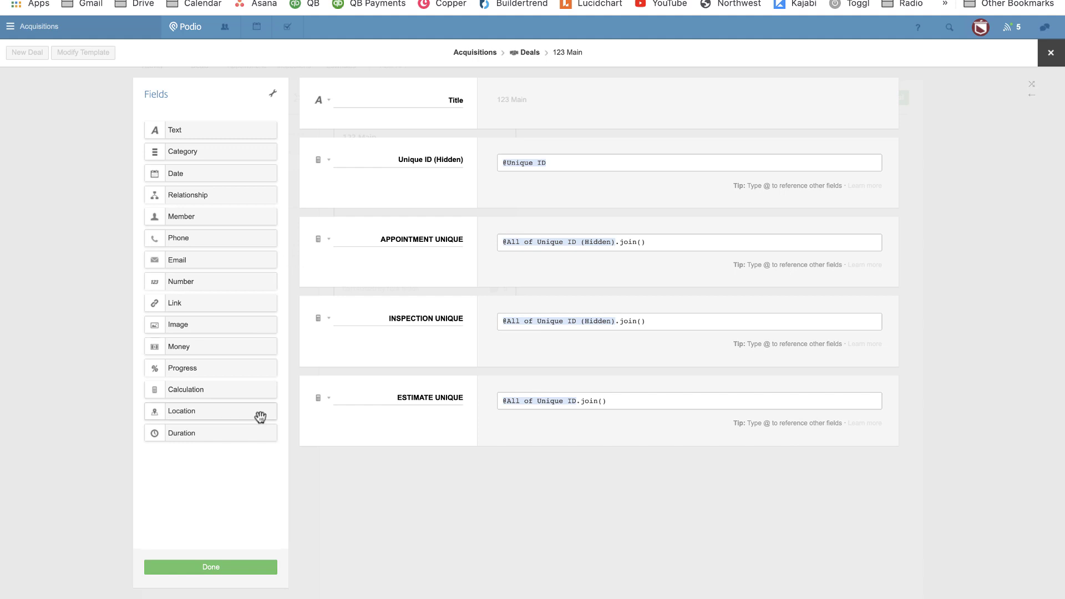
Add a calculation field at the form top declaring var dealunique from the deal's hidden Unique ID.
left_click_drag(193, 389, 368, 159)
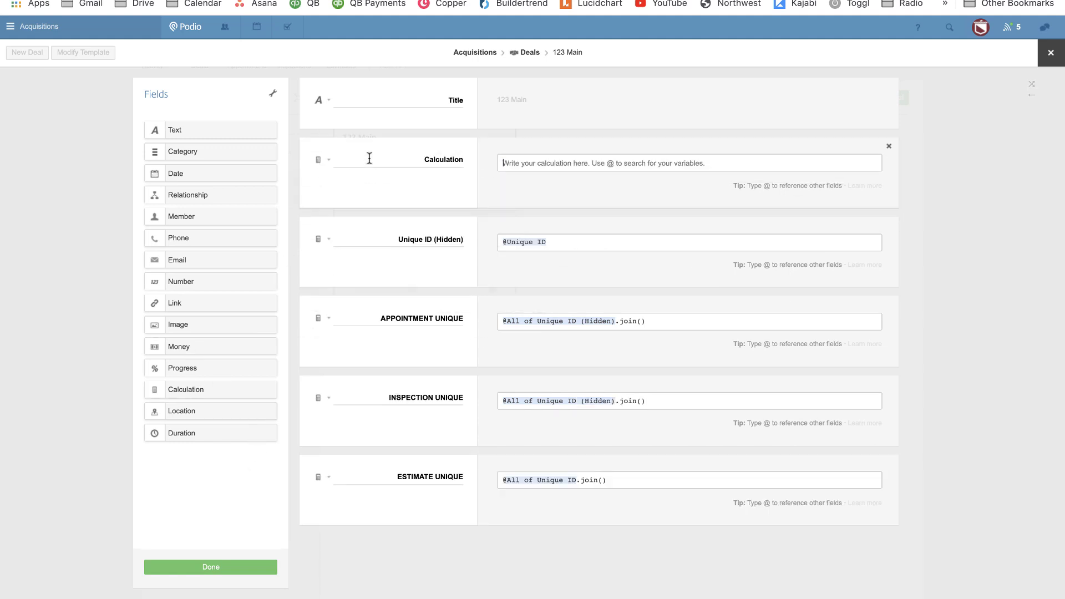
double_click(427, 161)
key("BackSpace")
type("var")
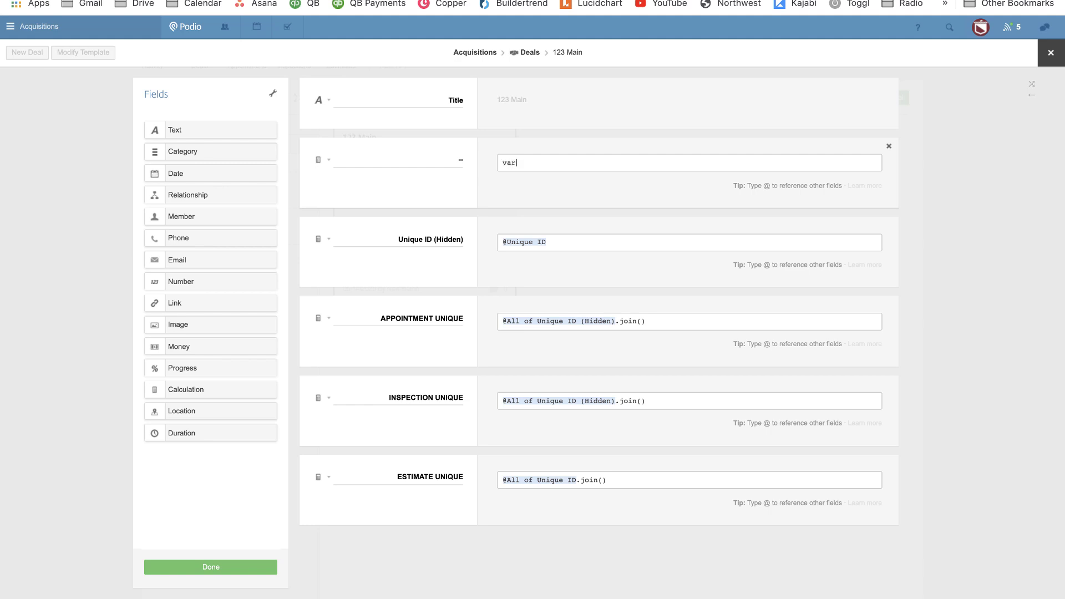
type(" dealunique")
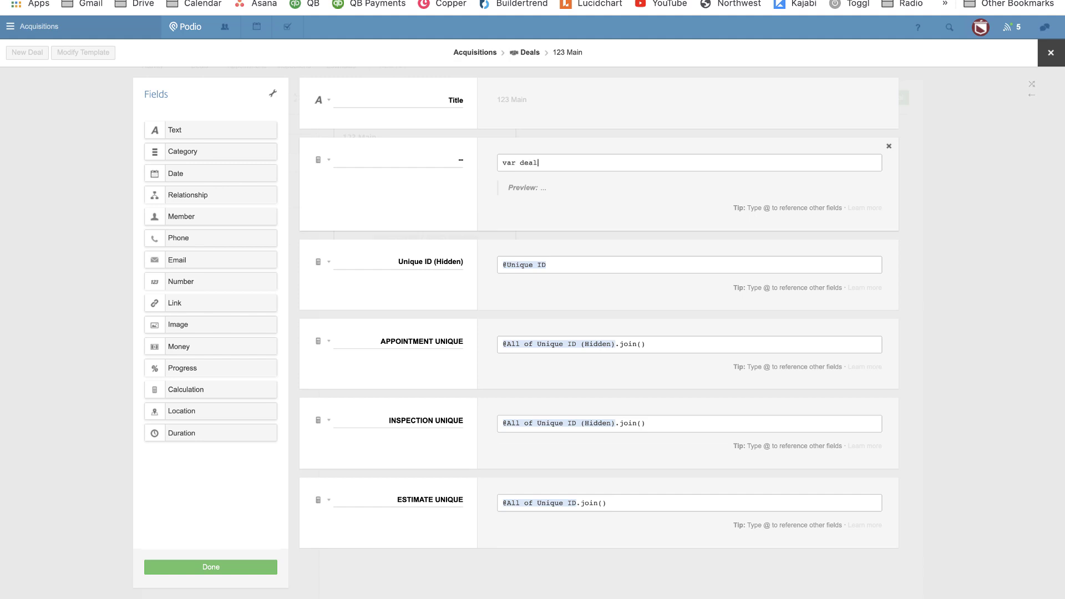
type("= @")
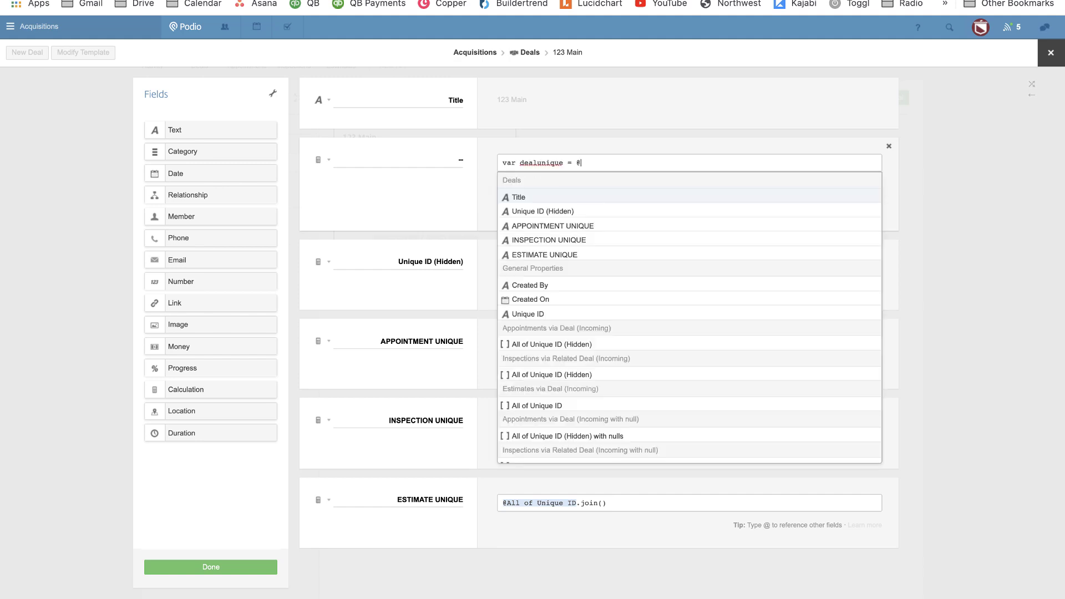
type("unique")
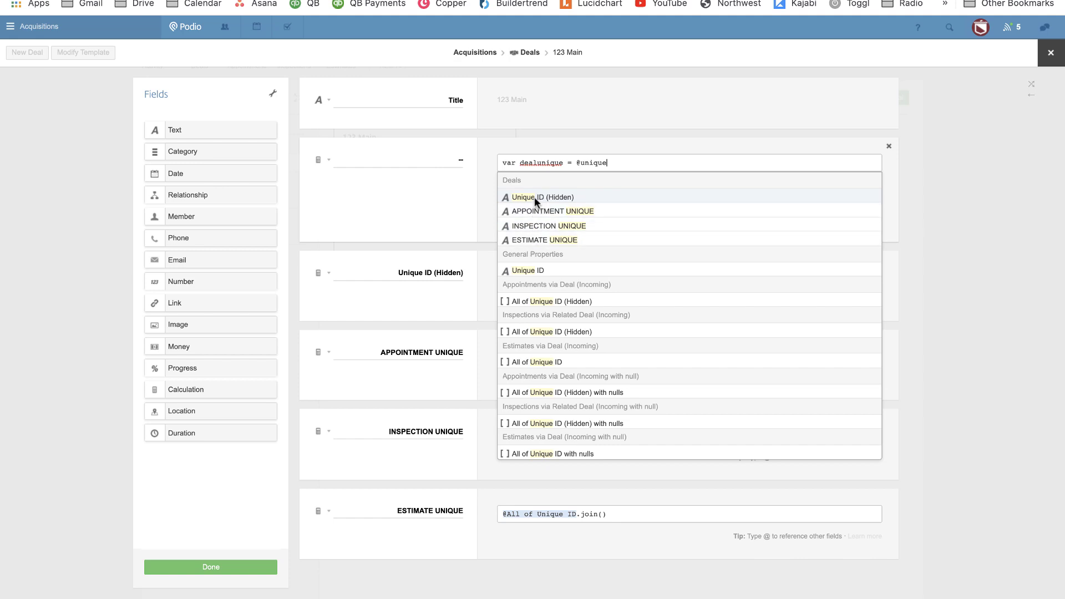
left_click(534, 196)
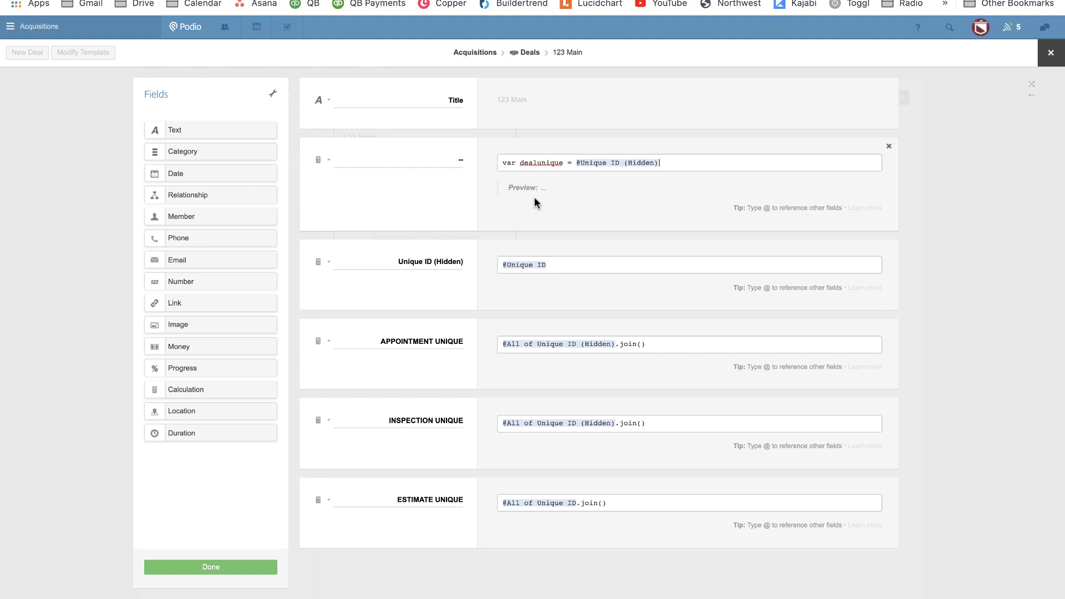
left_click(392, 259)
type("Deal")
key("Return")
Declare aptunique, inspectunique and estimateunique from the APPOINTMENT, INSPECTION and ESTIMATE UNIQUE fields.
type("var ")
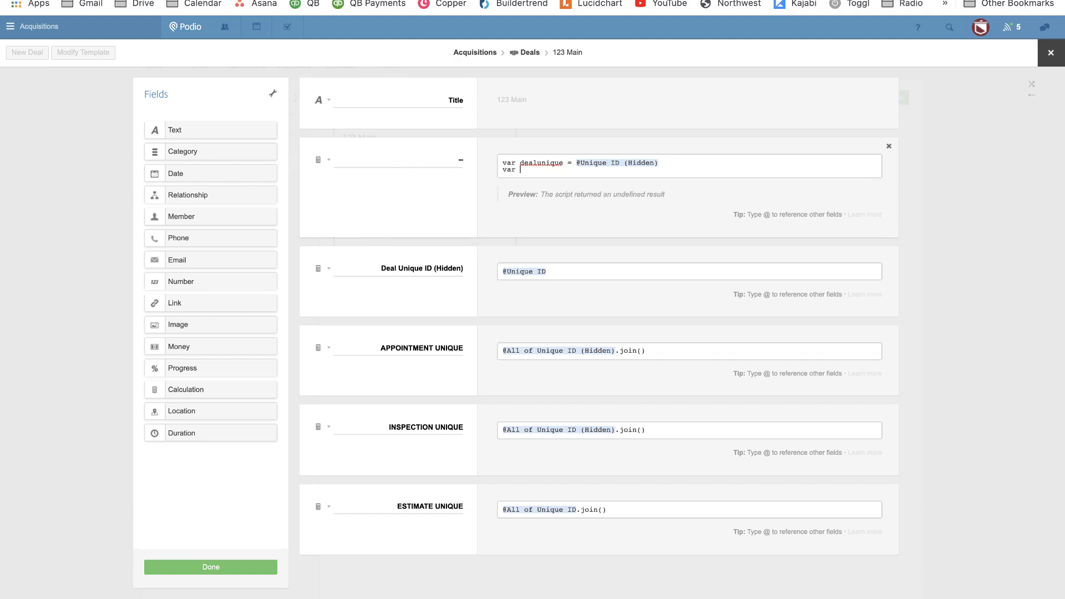
type("aptunique =")
type("@")
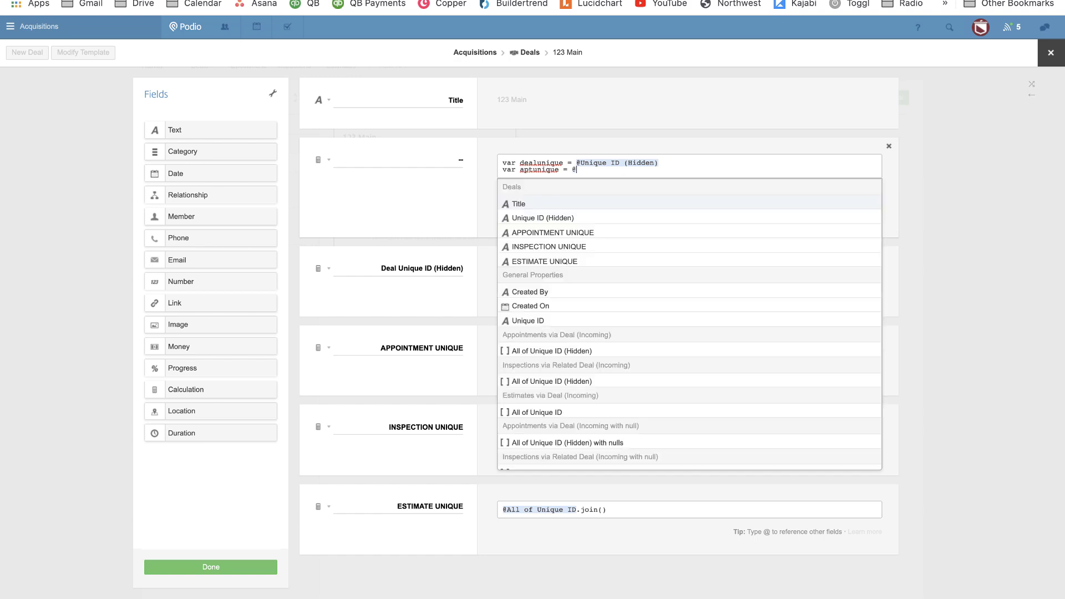
type("APPOINTMENT UNIQUE")
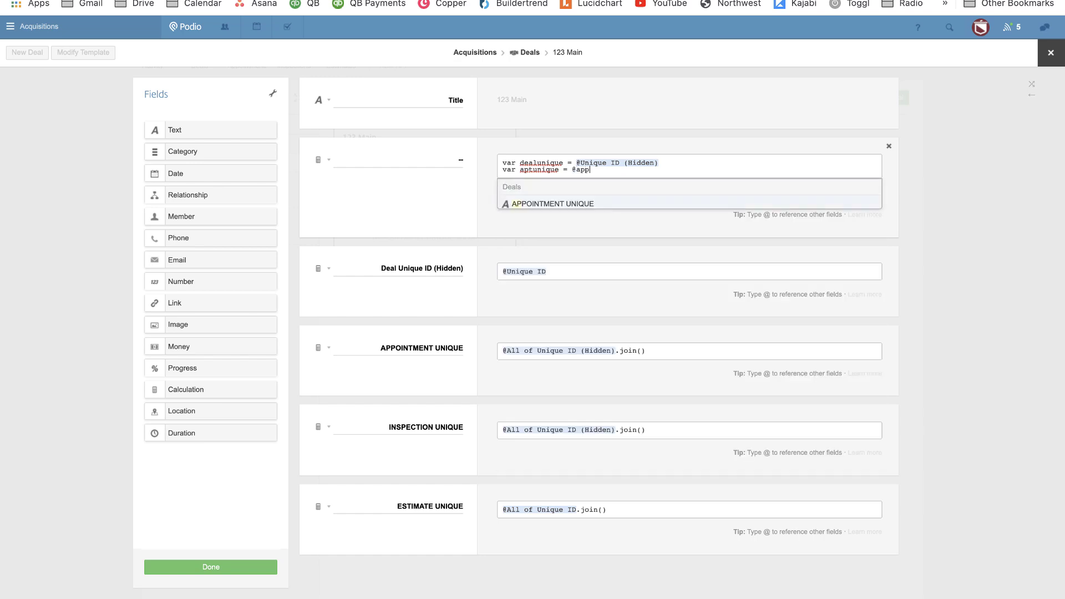
key("Return")
key("Return")
type("var ")
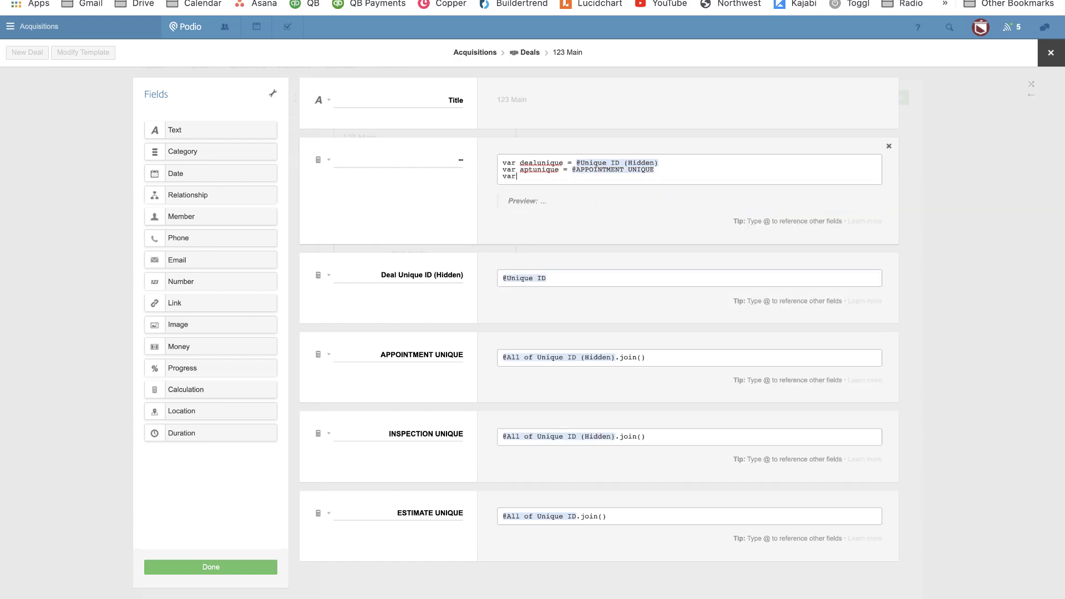
type("inspectunique = @inspect")
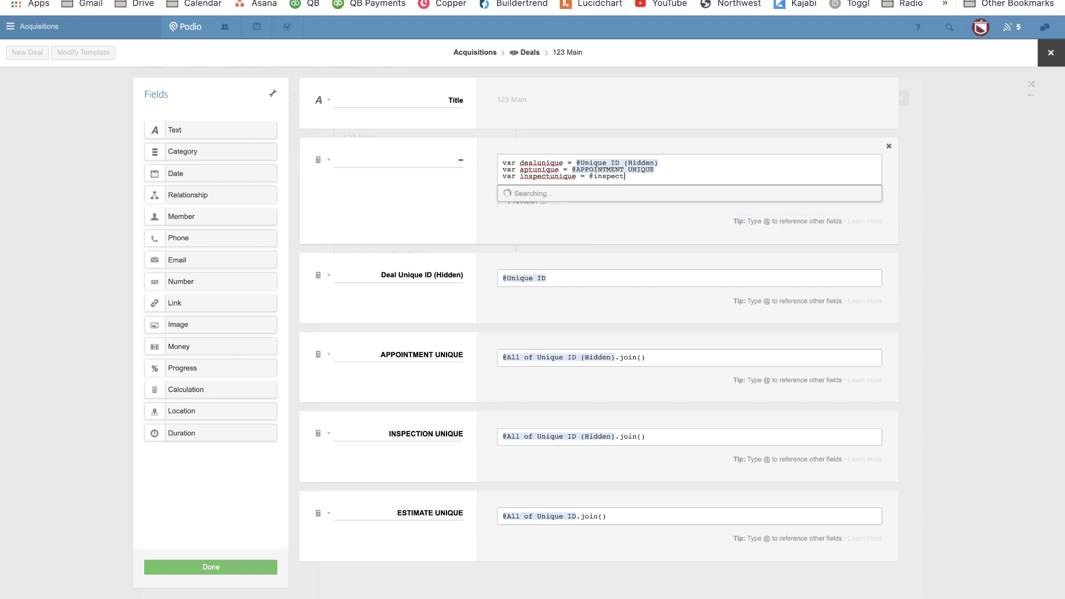
key("Return")
key("Return")
type("var")
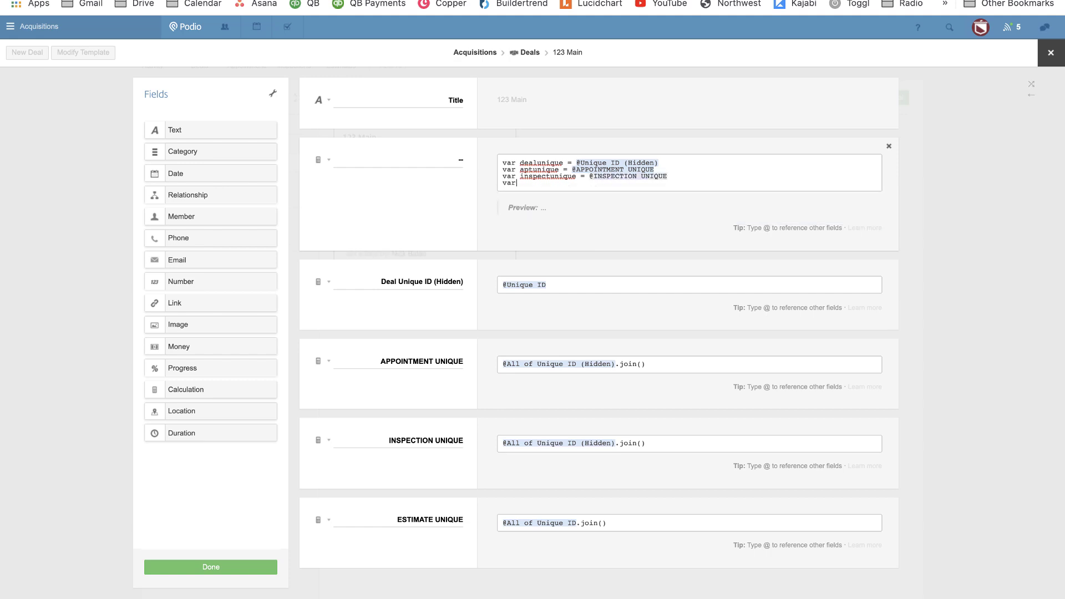
type(" estimateunique = @estimate")
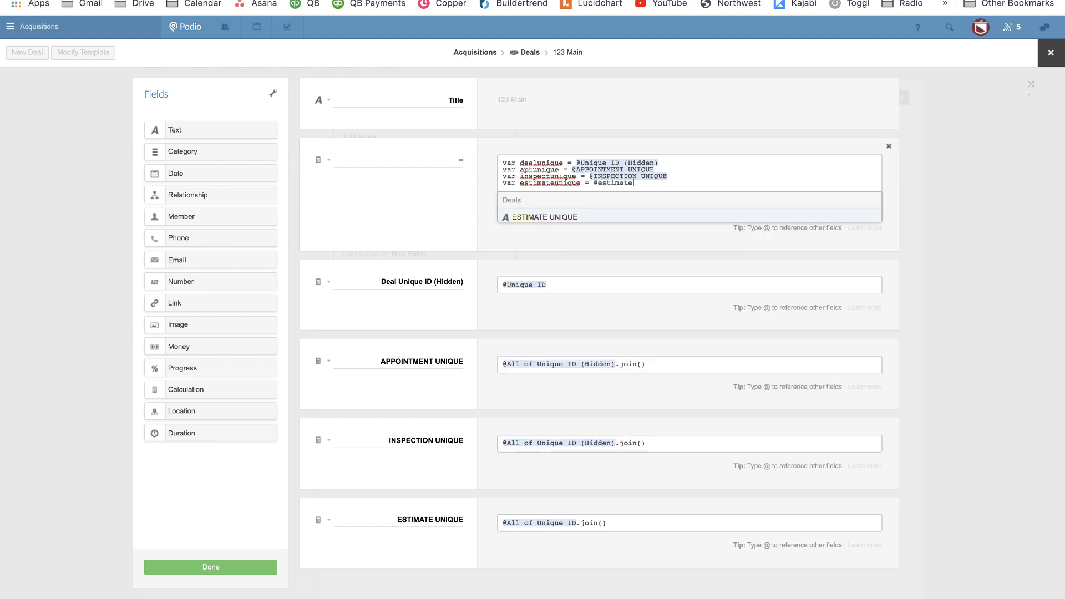
key("Return")
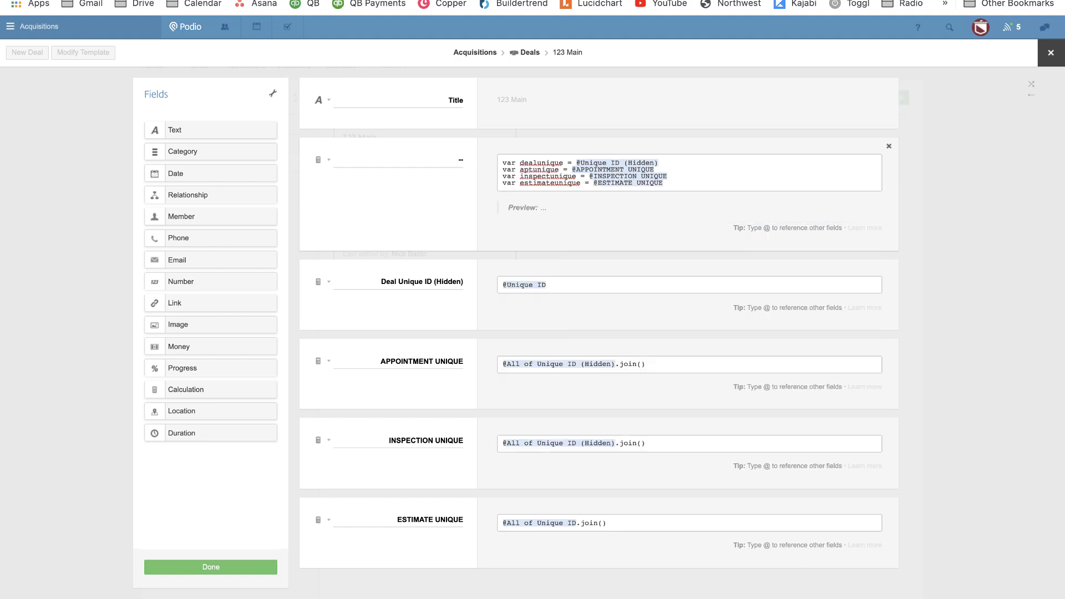
key("Return")
key("Return")
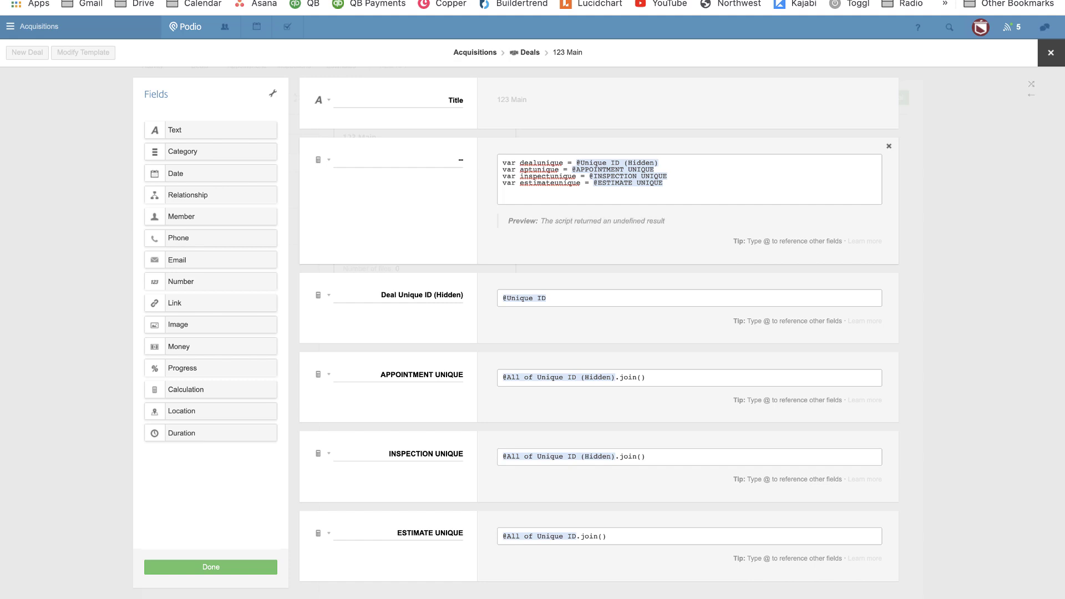
Type var deal = "[DEAL]( and open the 123 Main item in a new Deals tab.
type("var deal = \"[")
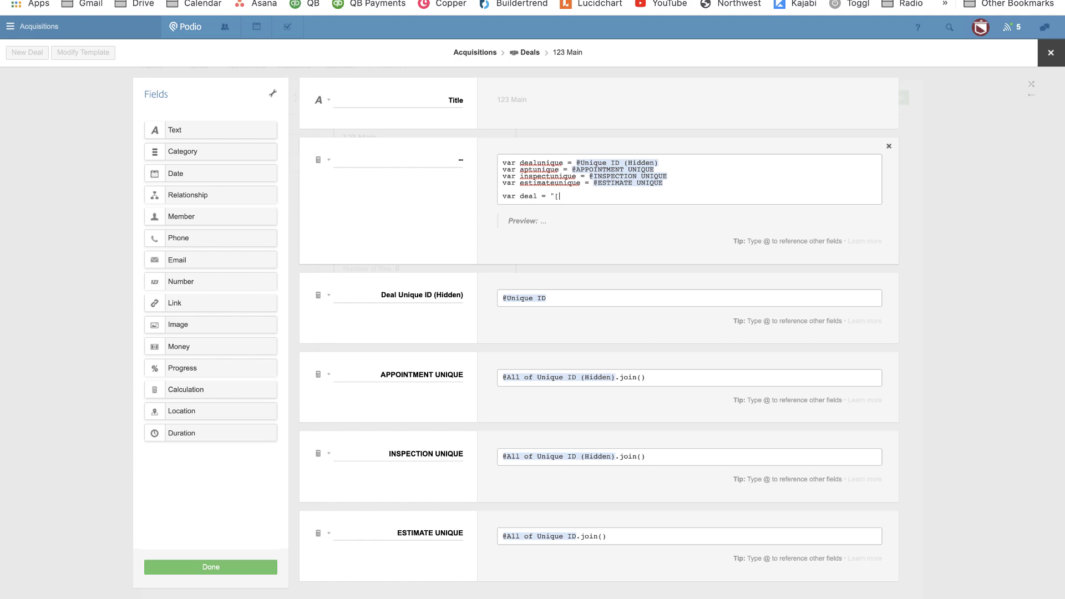
type("DEAL")
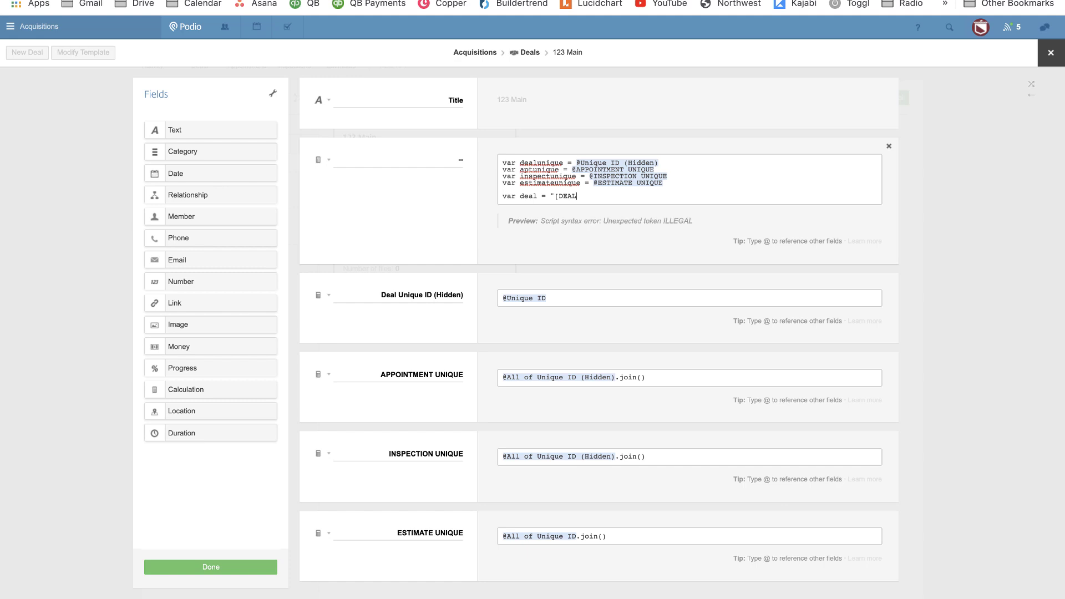
type("](")
right_click(531, 53)
left_click(555, 62)
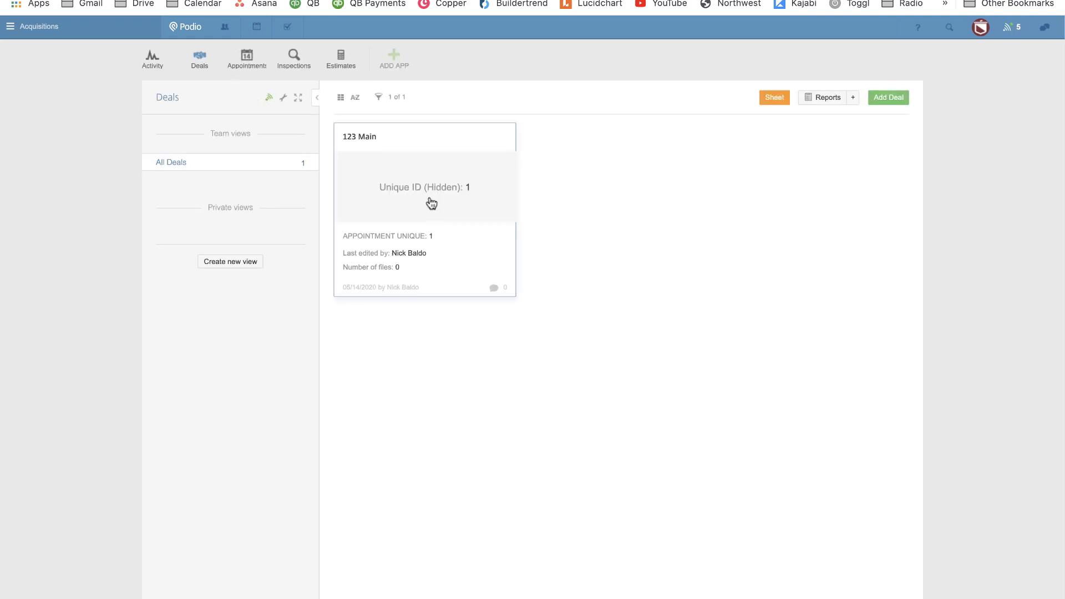
left_click(431, 204)
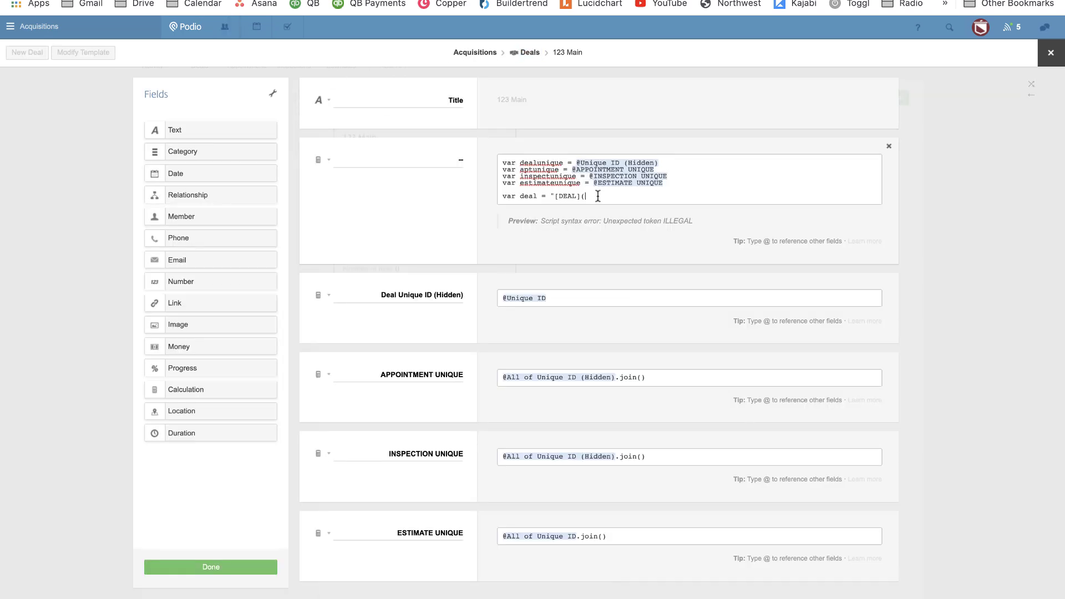
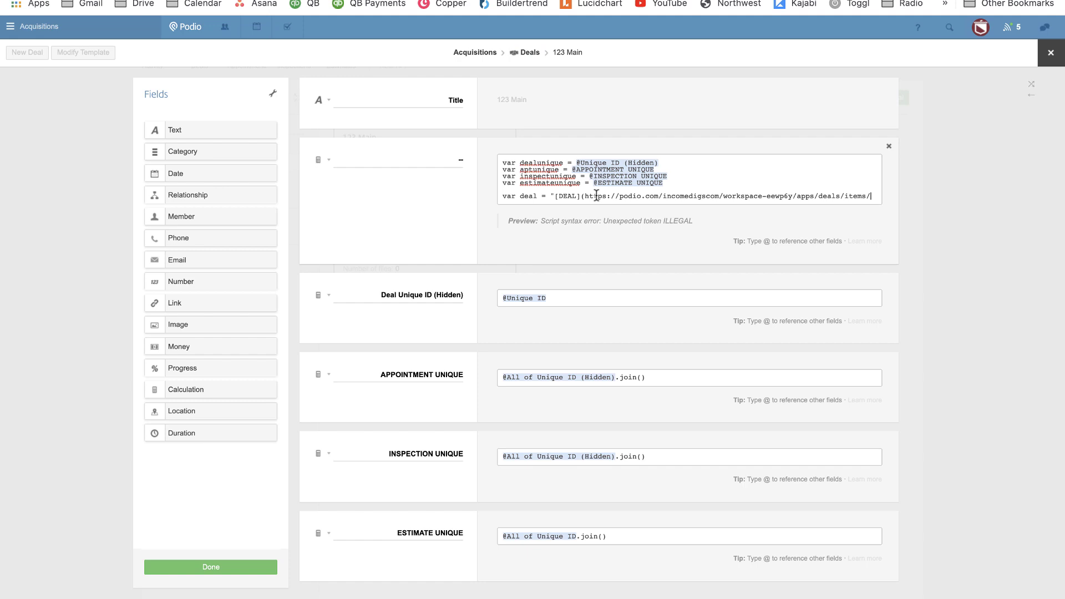
Complete the DEAL link with the pasted item URL plus dealunique, then return deal on a new line.
type("\"+")
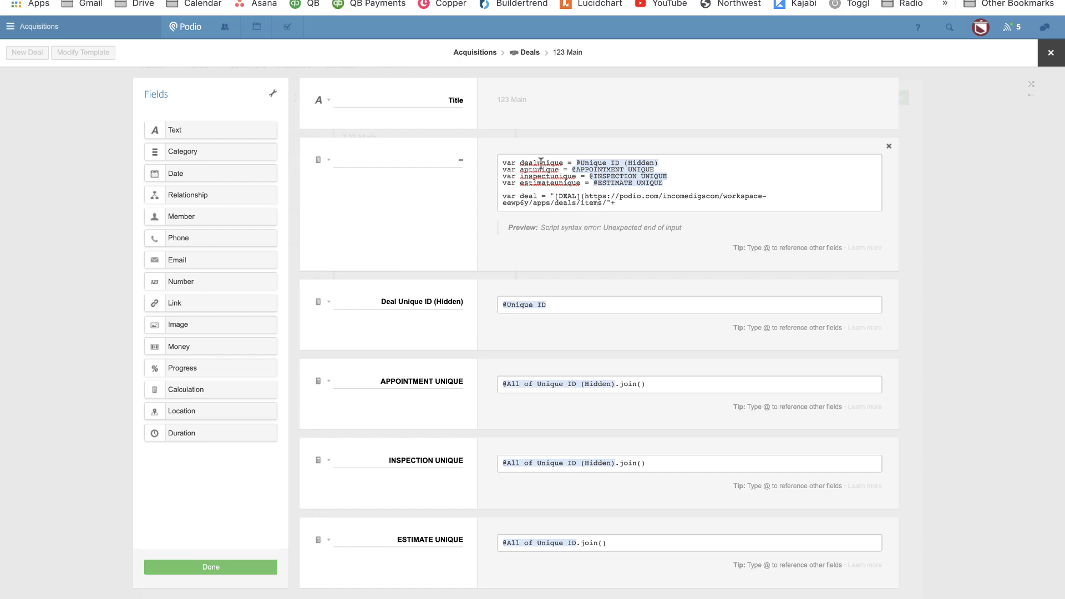
double_click(540, 163)
key("ctrl+c")
left_click(642, 204)
key("ctrl+v")
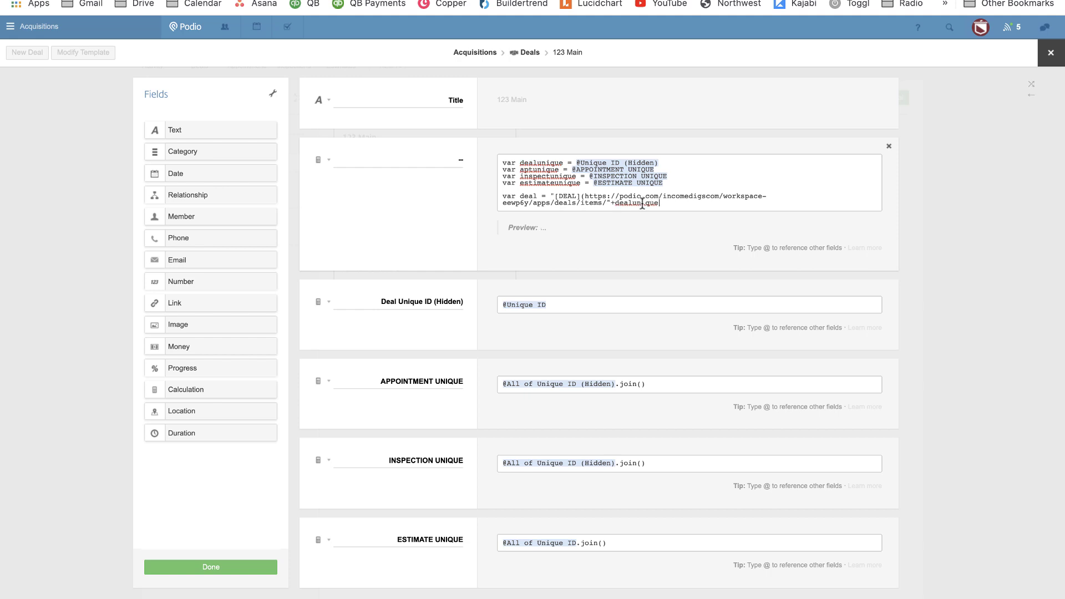
type("+\")")
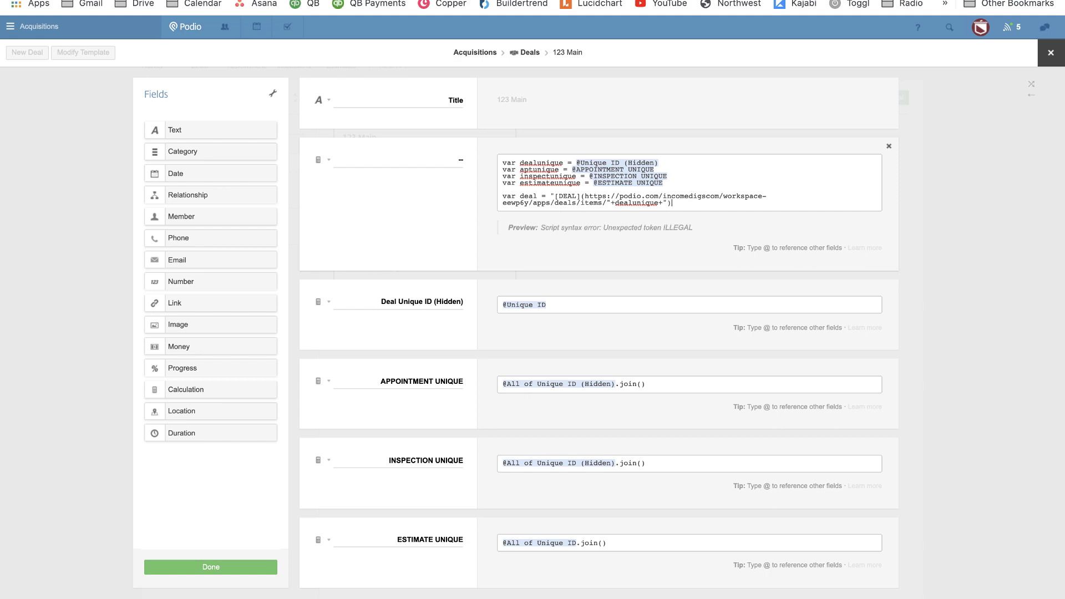
type("\"")
key("Return")
key("Return")
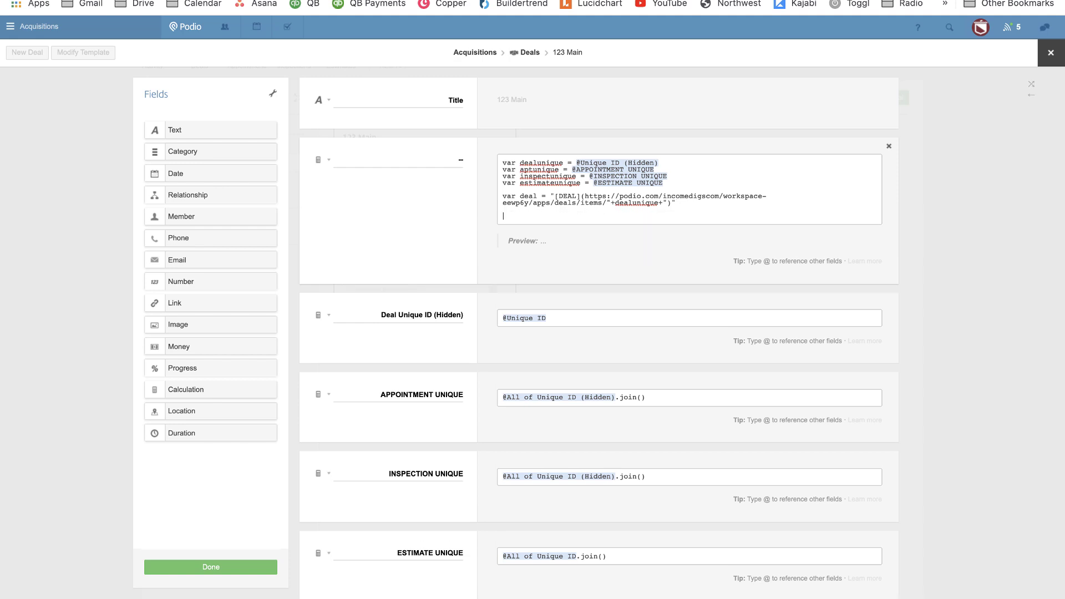
type("DEAL")
key("BackSpace")
key("BackSpace")
key("BackSpace")
type("deal")
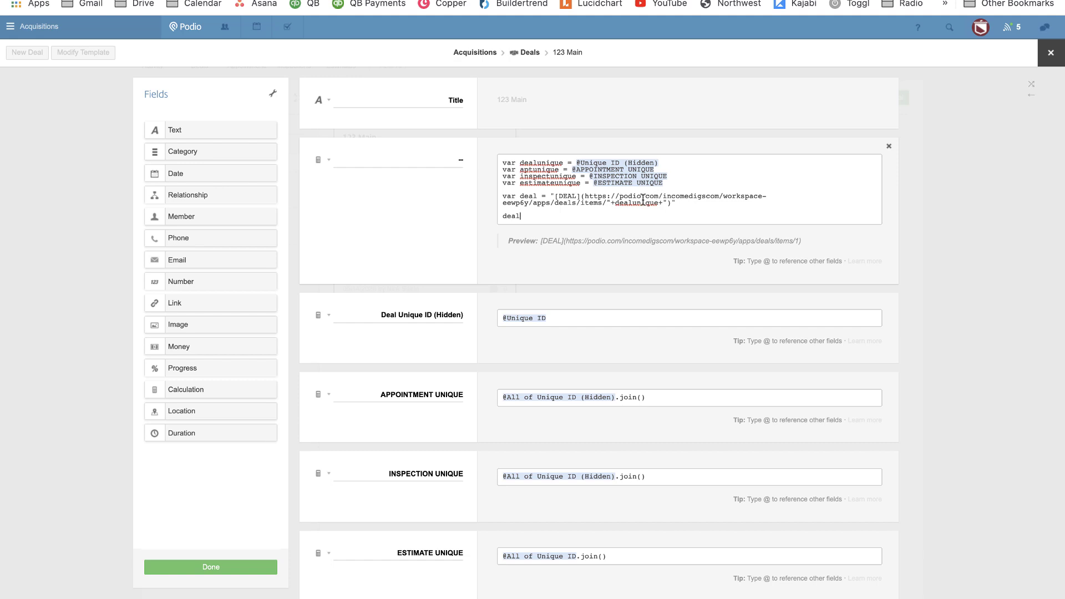
Save the template, open 123 Main's related appointment, inspection and estimate in new tabs, then reopen the editor.
left_click(218, 569)
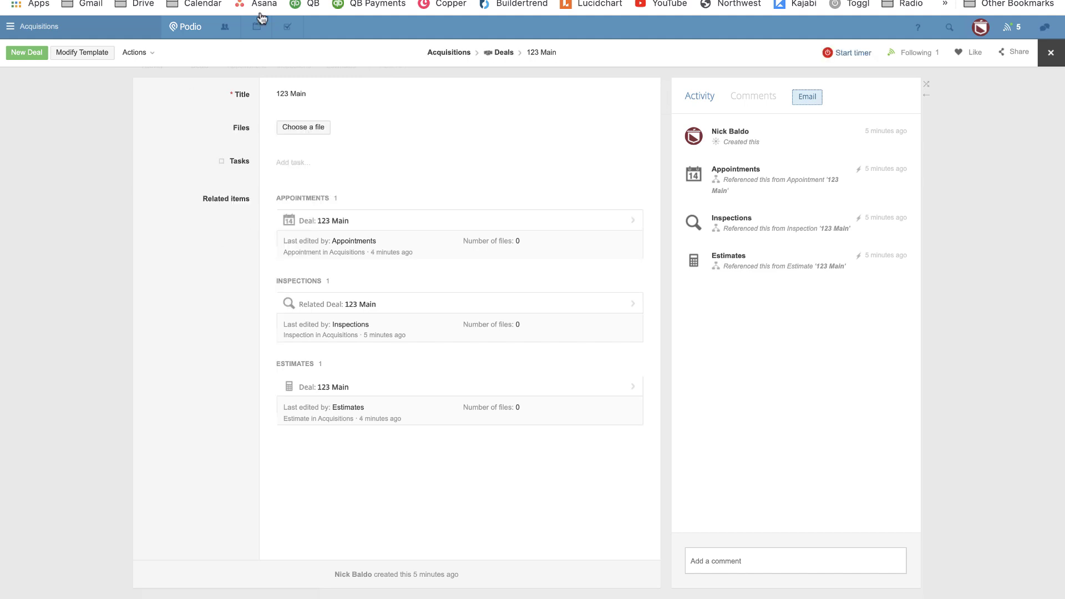
right_click(337, 220)
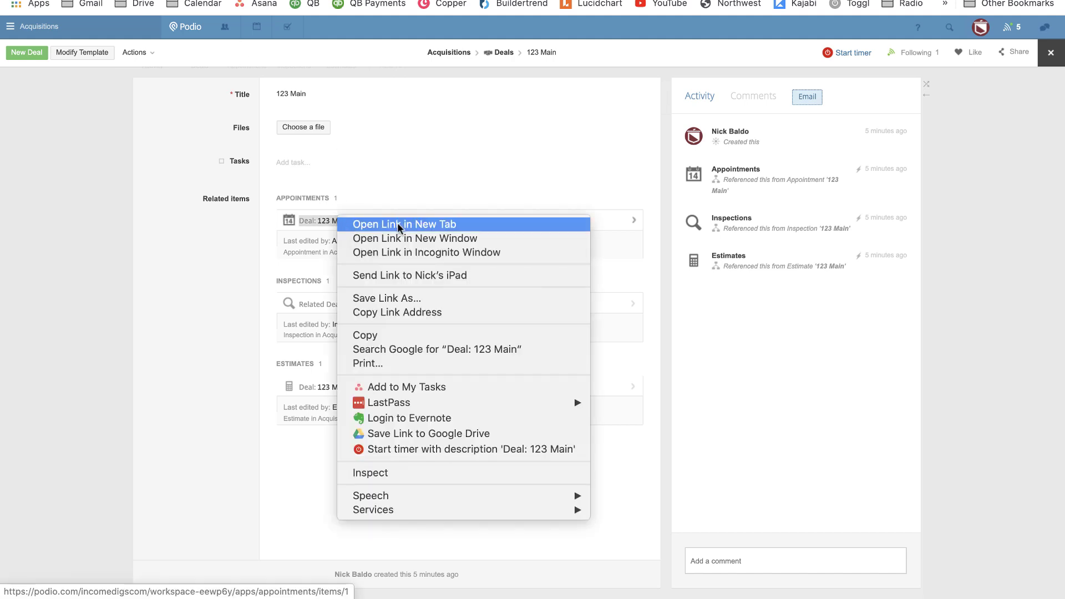
left_click(398, 222)
right_click(365, 303)
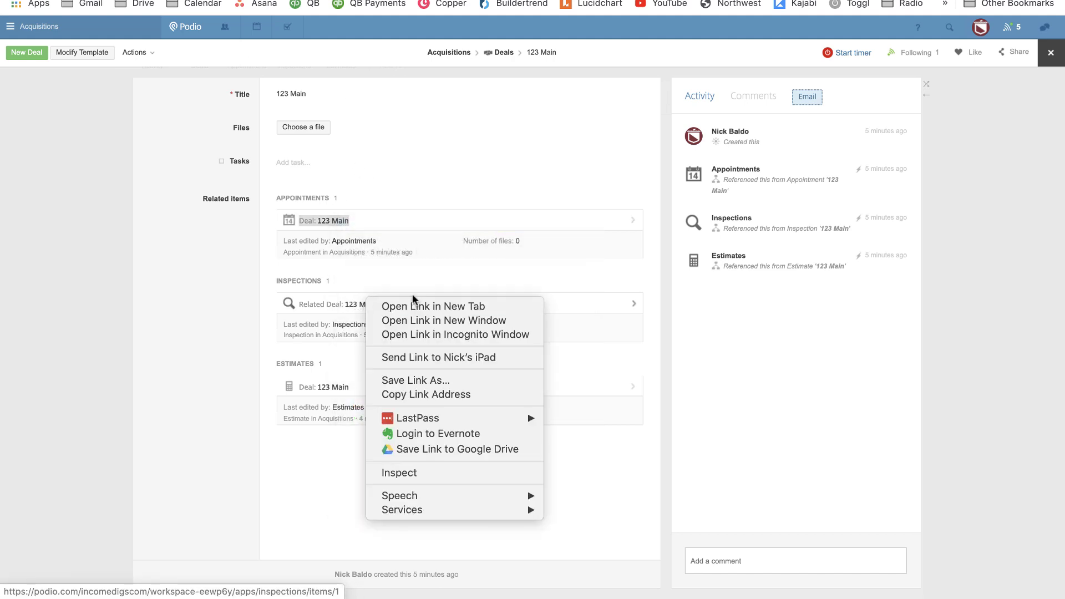
left_click(421, 306)
right_click(403, 373)
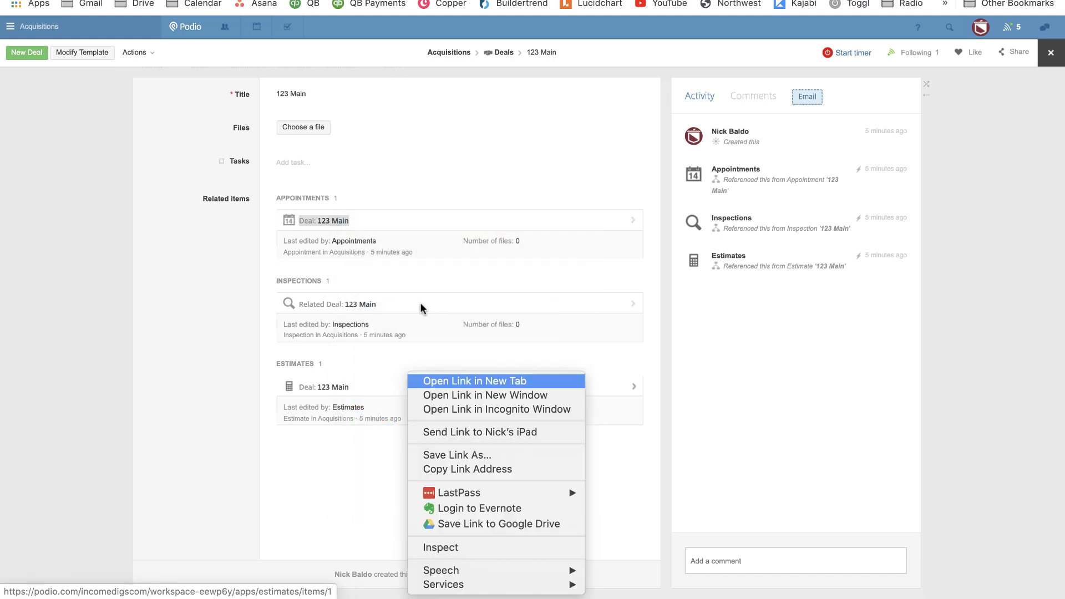
left_click(437, 387)
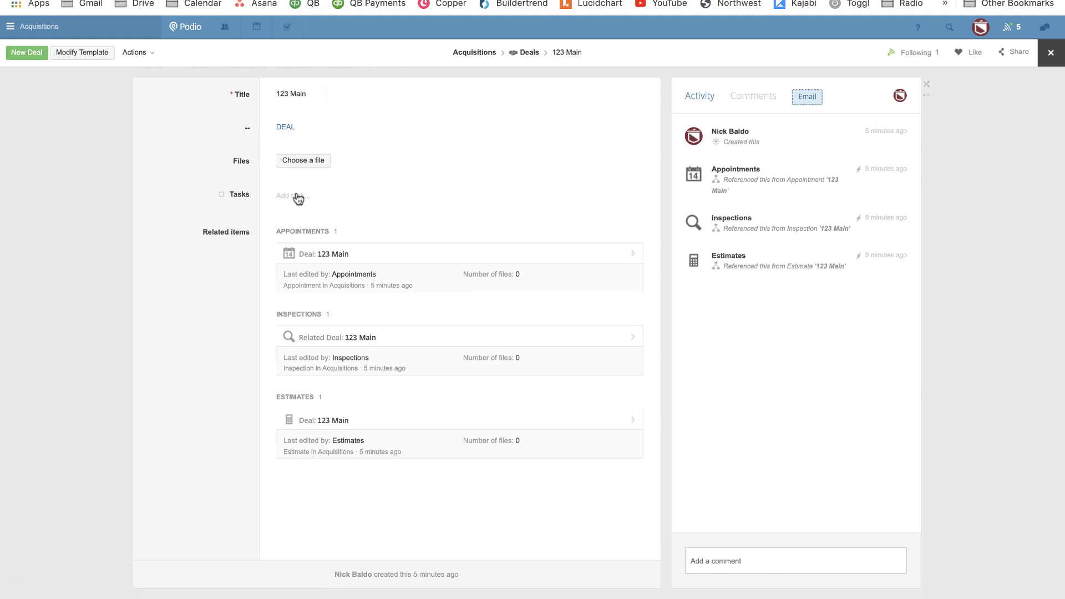
left_click(92, 53)
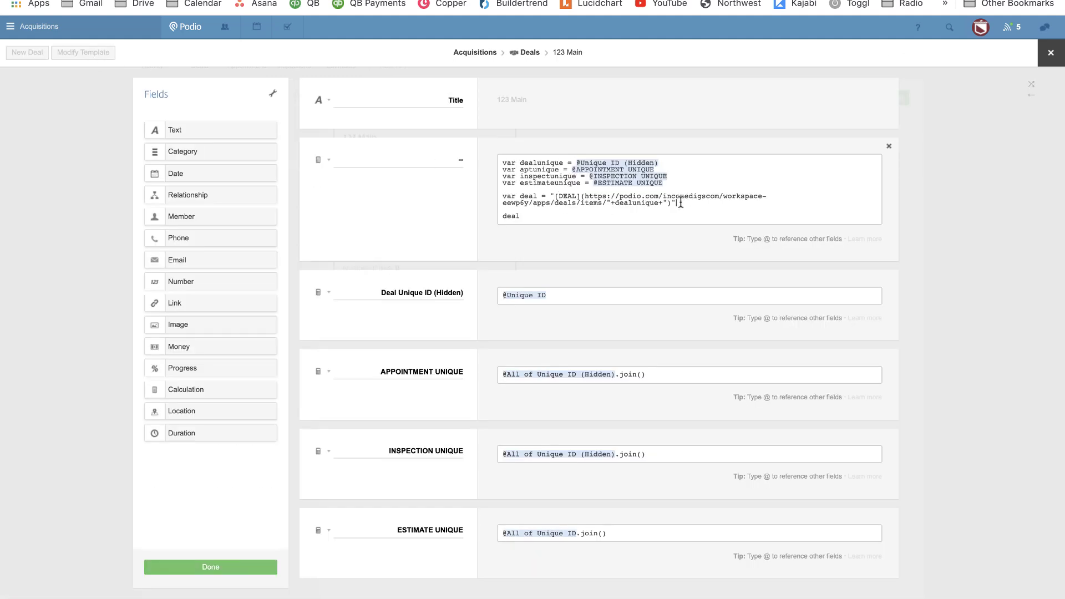
Duplicate the var deal line three times below the original.
left_click_drag(677, 203, 499, 198)
key("super+c")
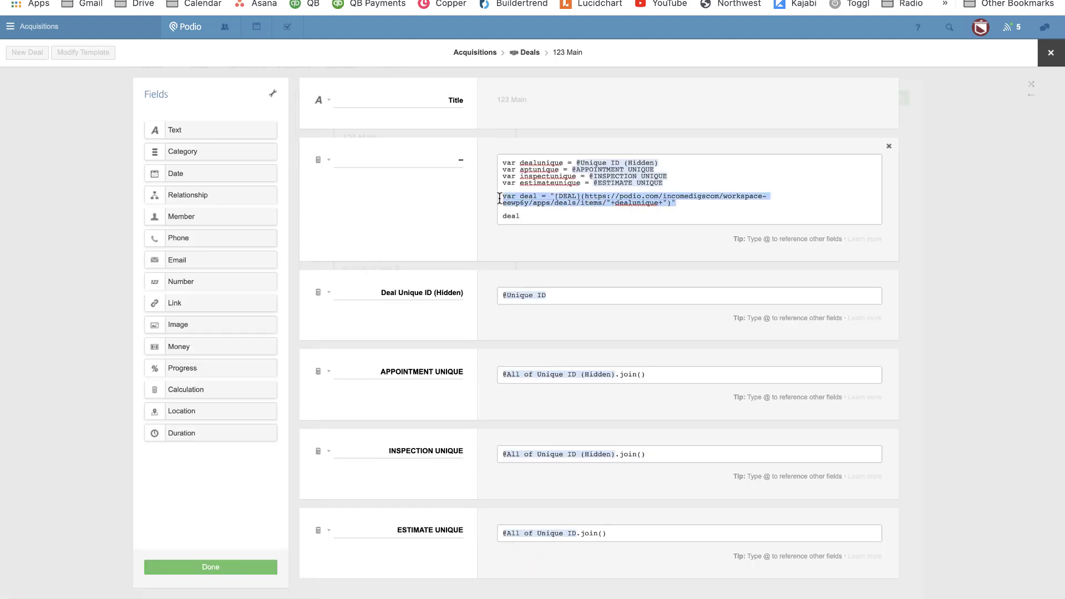
key("Right")
key("Return")
key("Return")
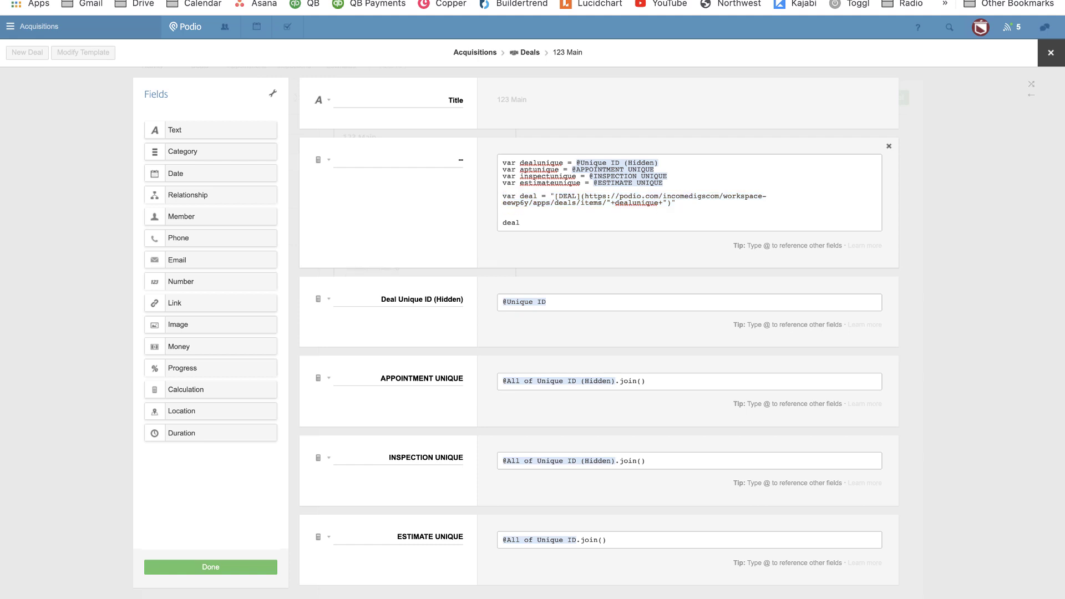
type("3")
key("super+v")
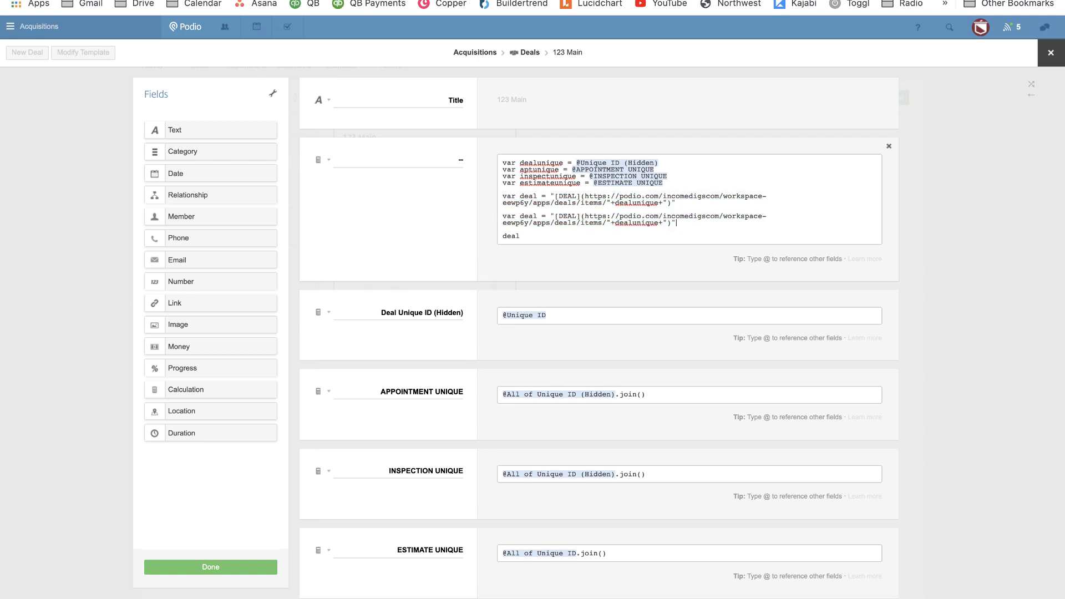
key("Return")
key("Return")
key("super+v")
key("Return")
key("Return")
key("super+v")
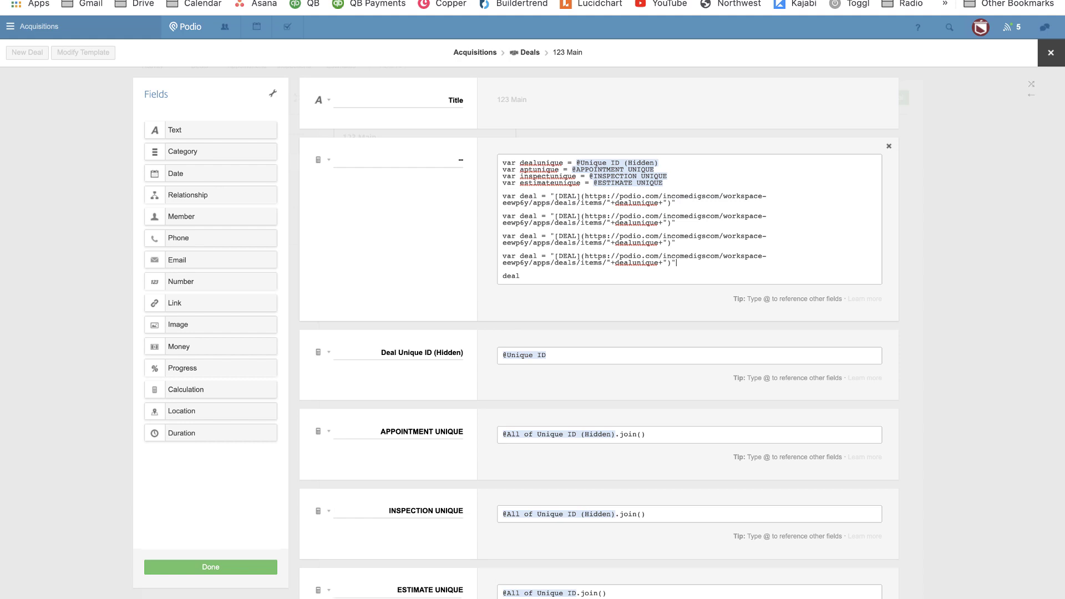
Rename the three copied variables to apt, ins and est.
double_click(529, 216)
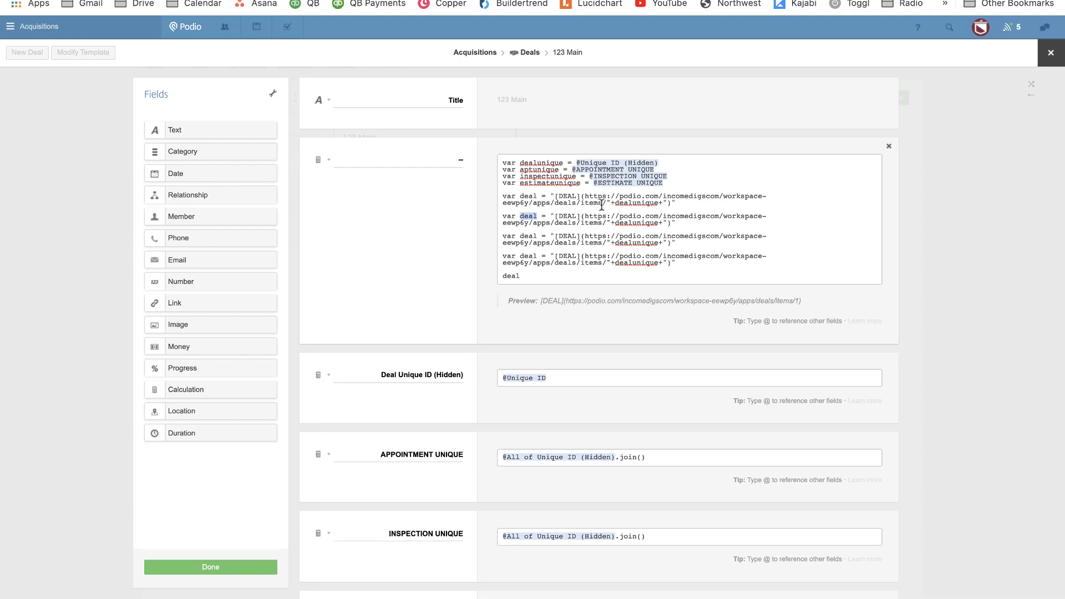
type("apt")
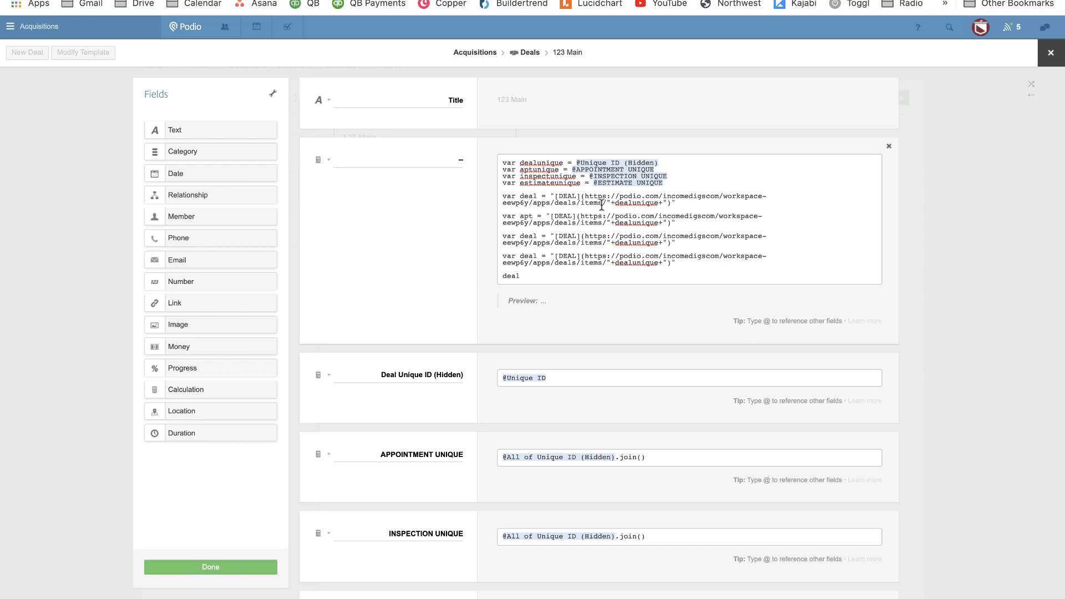
double_click(528, 236)
type("ins")
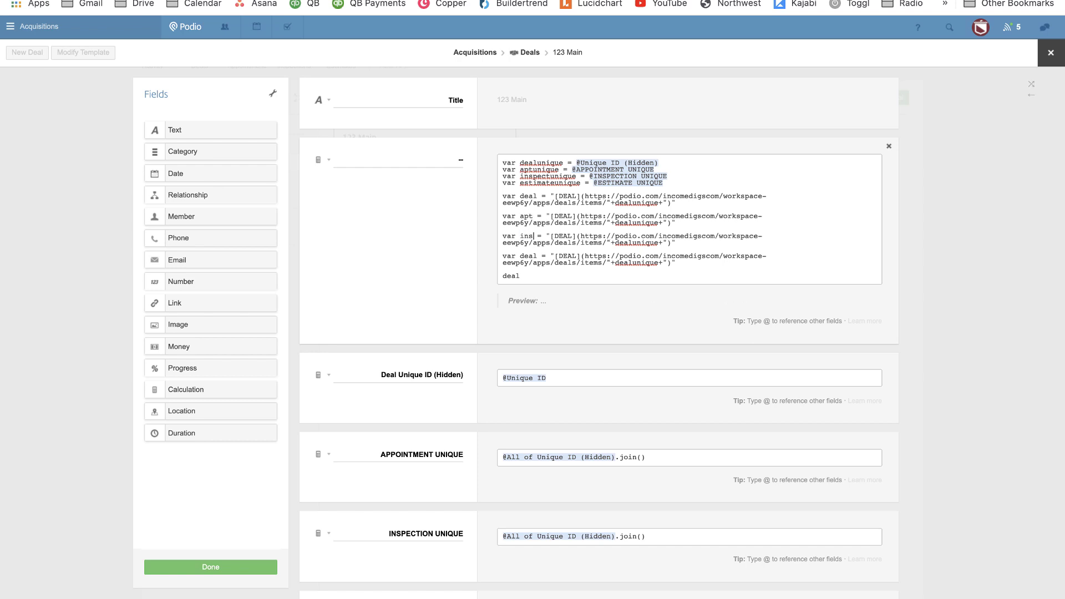
double_click(529, 256)
type("est")
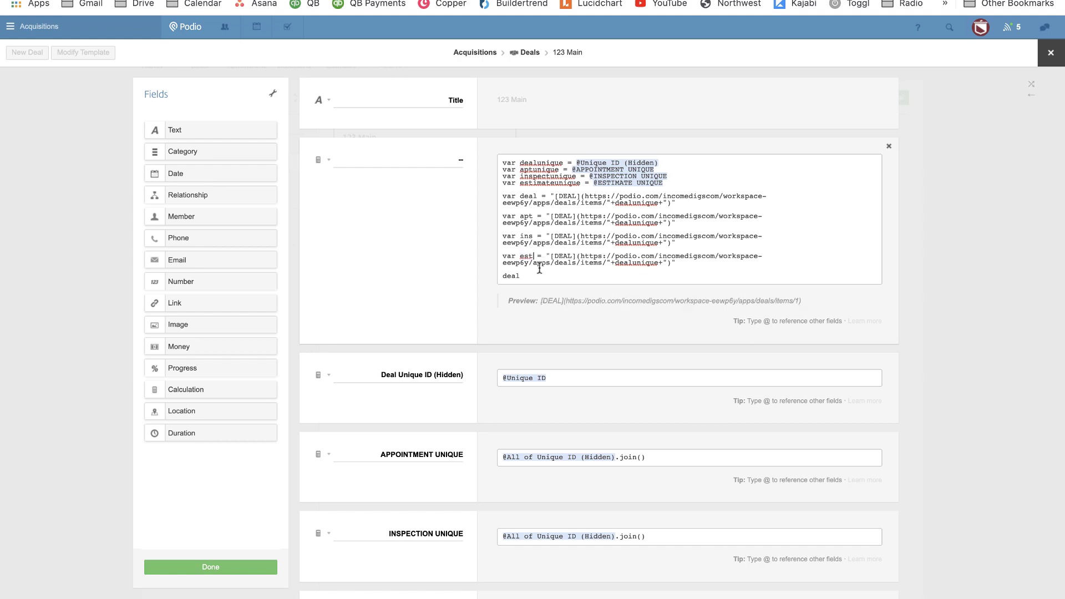
Change the copies' [DEAL] labels to APT, INSPECTION and ESTIMATE.
double_click(565, 217)
type("APT")
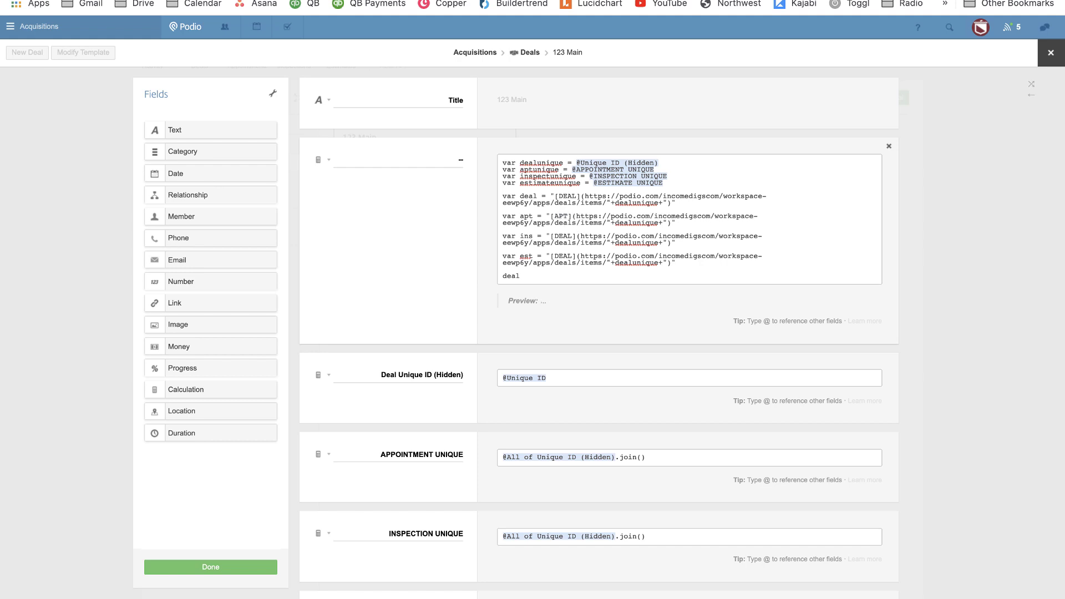
double_click(563, 237)
type("INS")
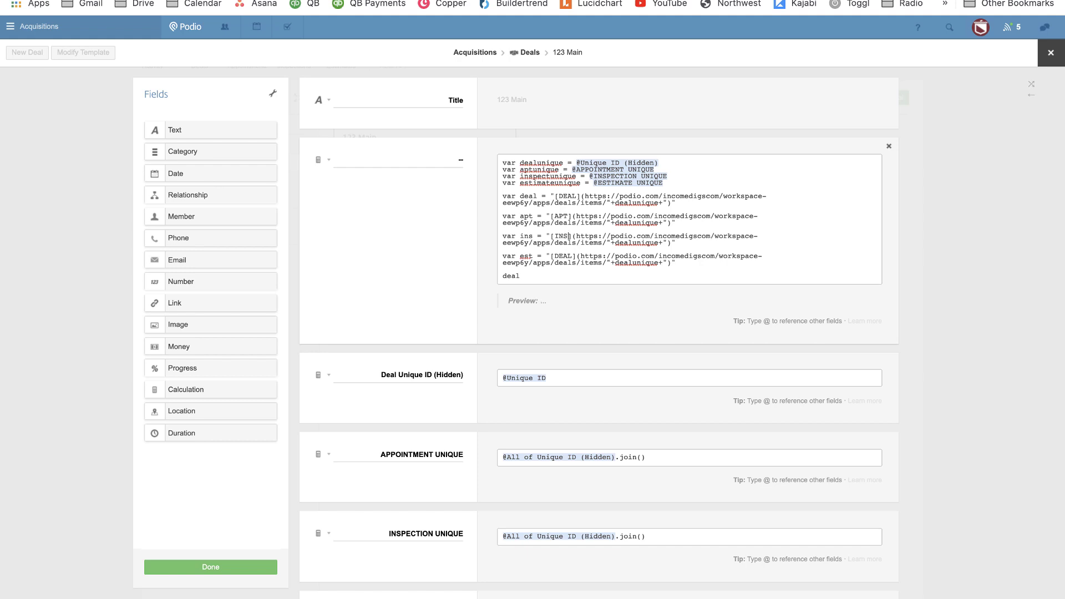
type("PECTION")
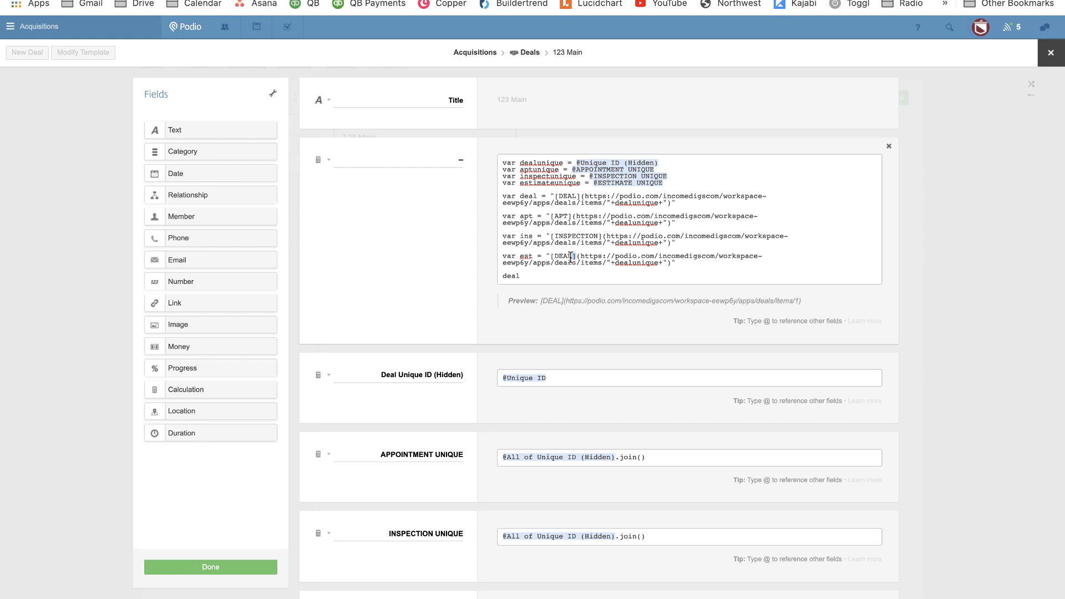
double_click(560, 255)
type("ESTIMATE")
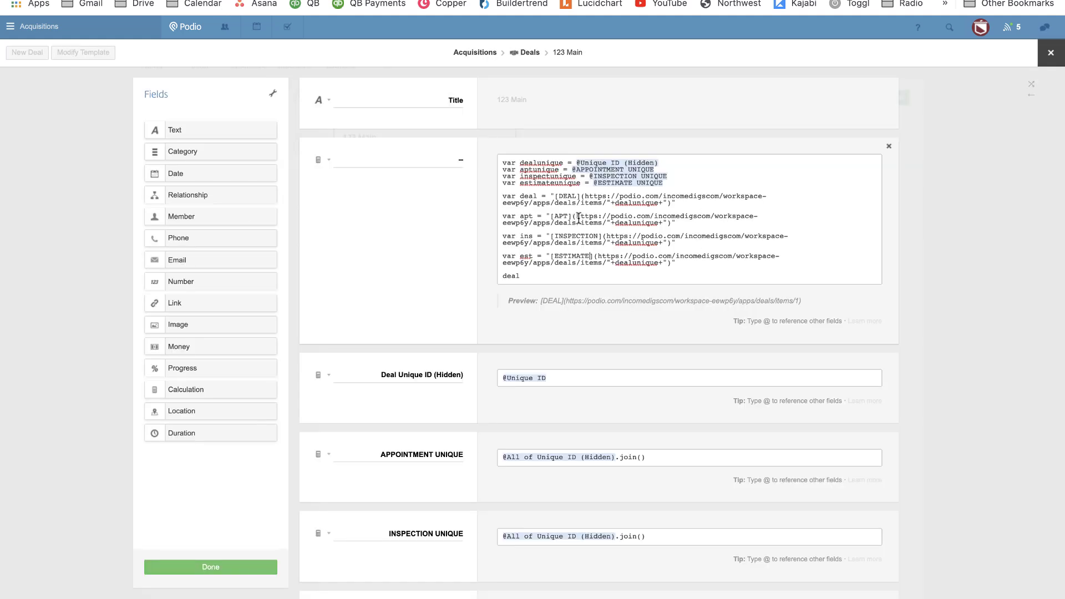
Point the APT link at the appointments items address and use aptunique instead of dealunique.
left_click_drag(577, 217, 605, 223)
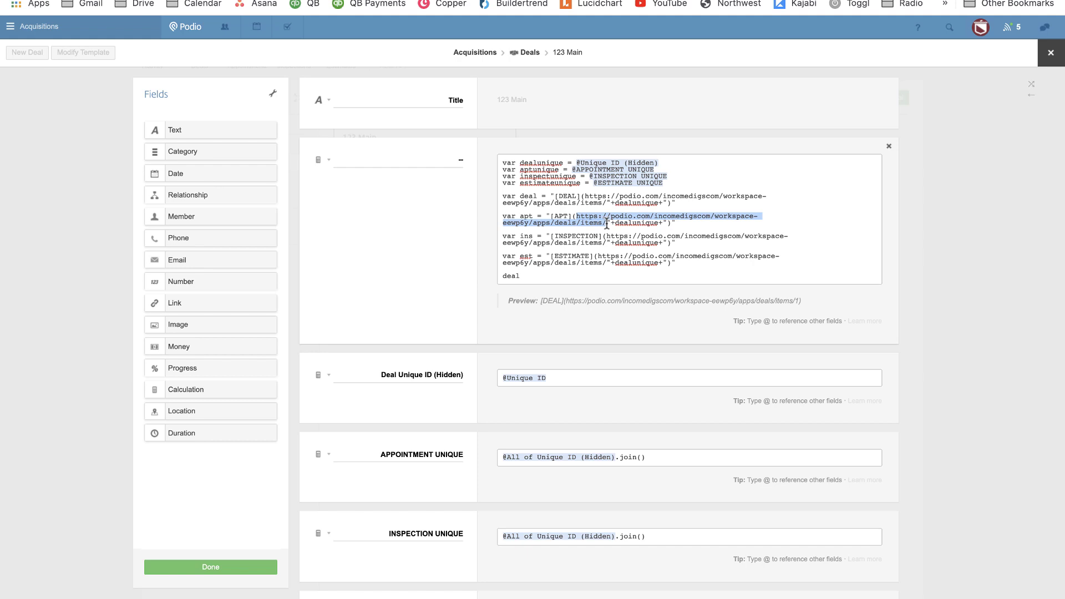
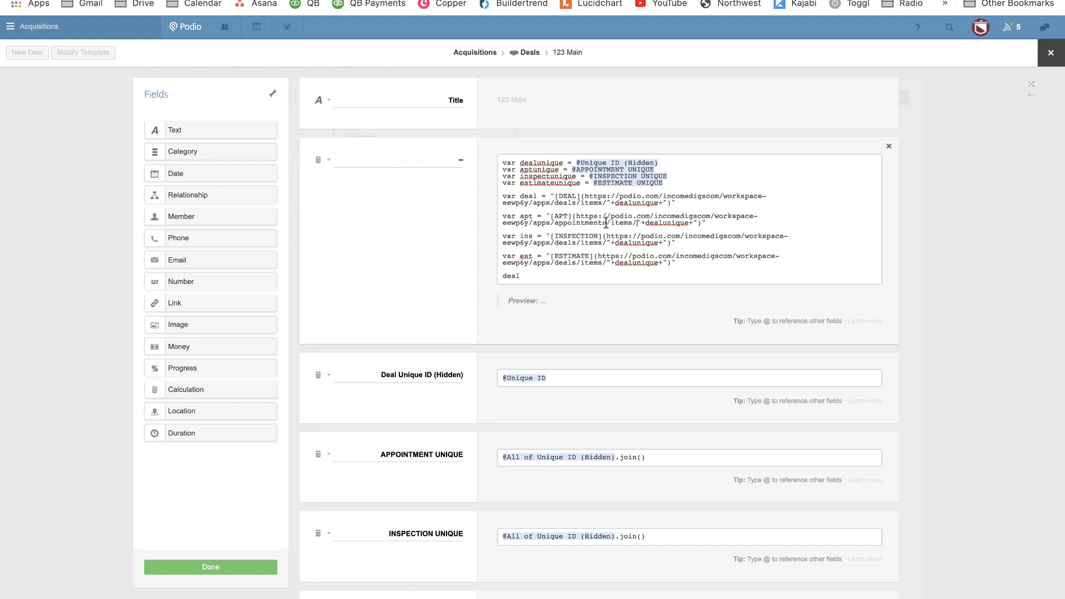
double_click(673, 223)
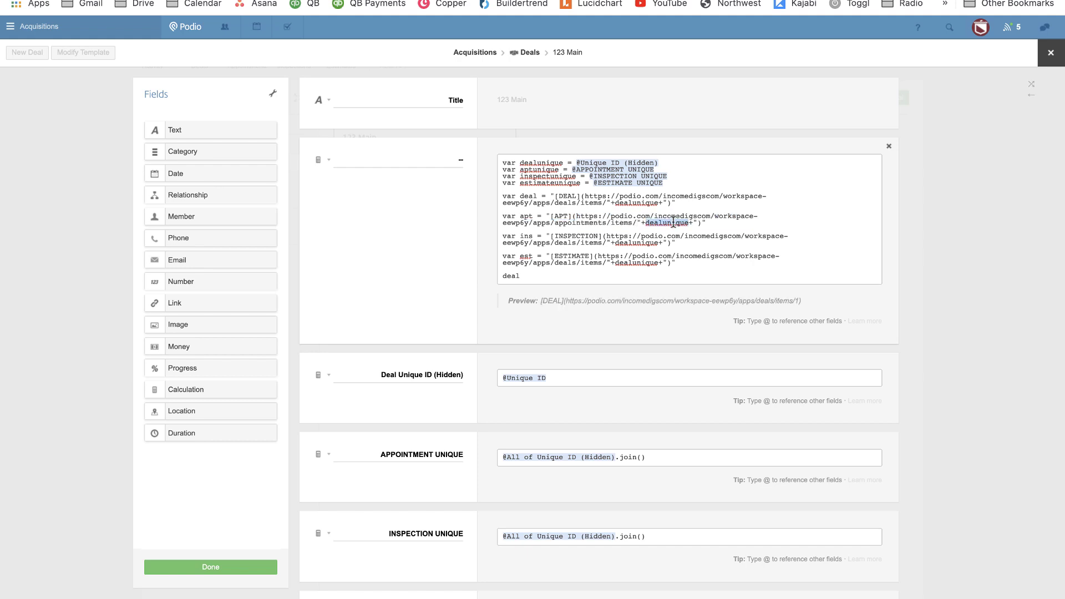
type("APPOINTMENT UNIQUE")
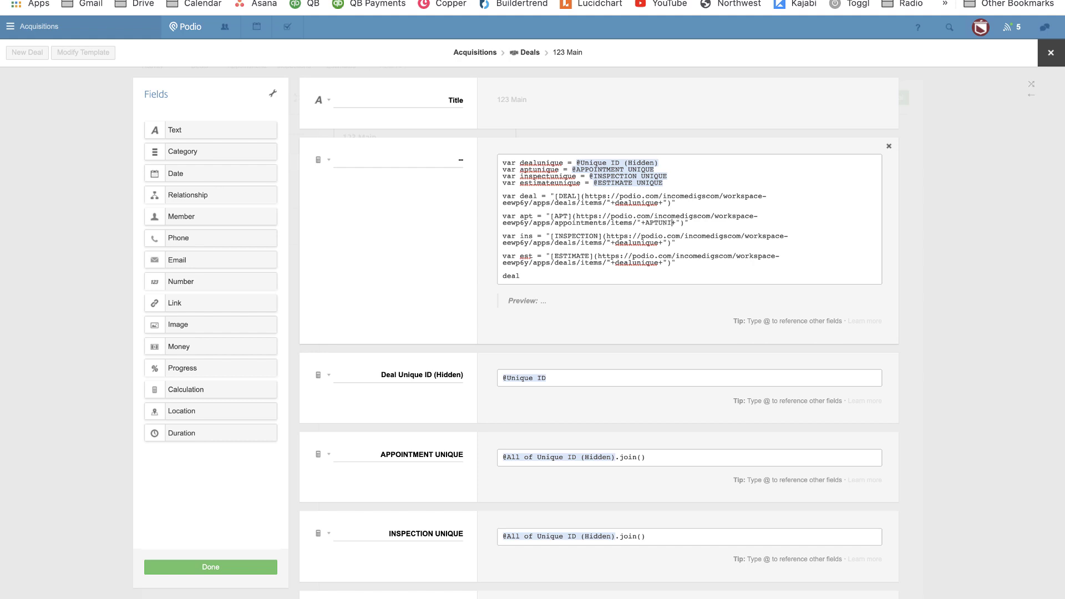
key("BackSpace")
key("BackSpace")
key("BackSpace")
key("BackSpace")
key("BackSpace")
key("BackSpace")
key("BackSpace")
key("BackSpace")
key("BackSpace")
type("apt+unique")
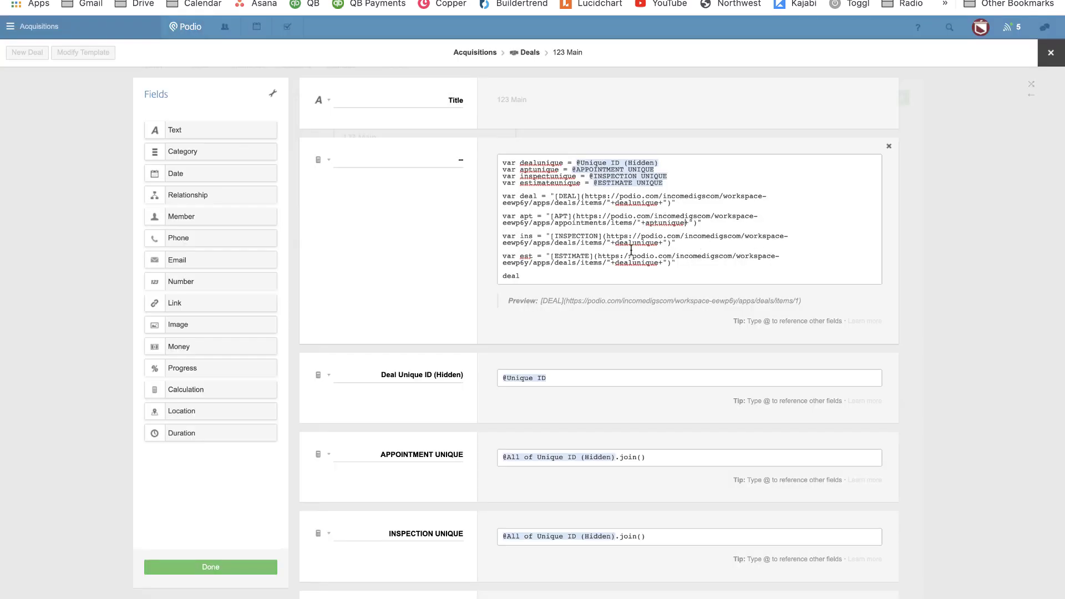
Point the INSPECTION link at the inspections items address and use inspectunique instead of dealunique.
triple_click(602, 240)
left_click(604, 239)
left_click_drag(607, 241, 606, 236)
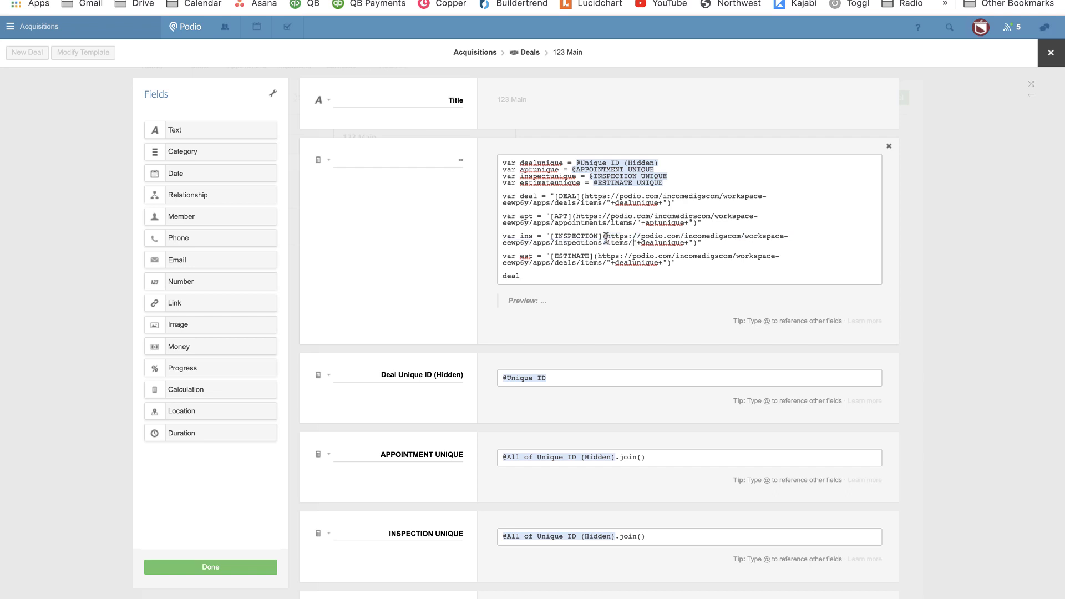
double_click(664, 243)
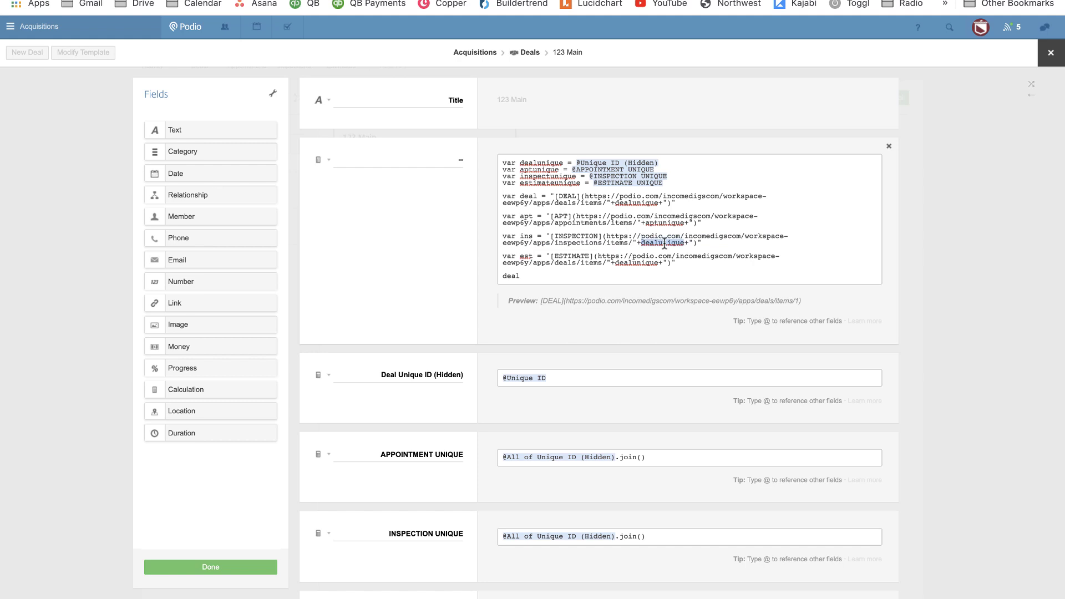
type("ins")
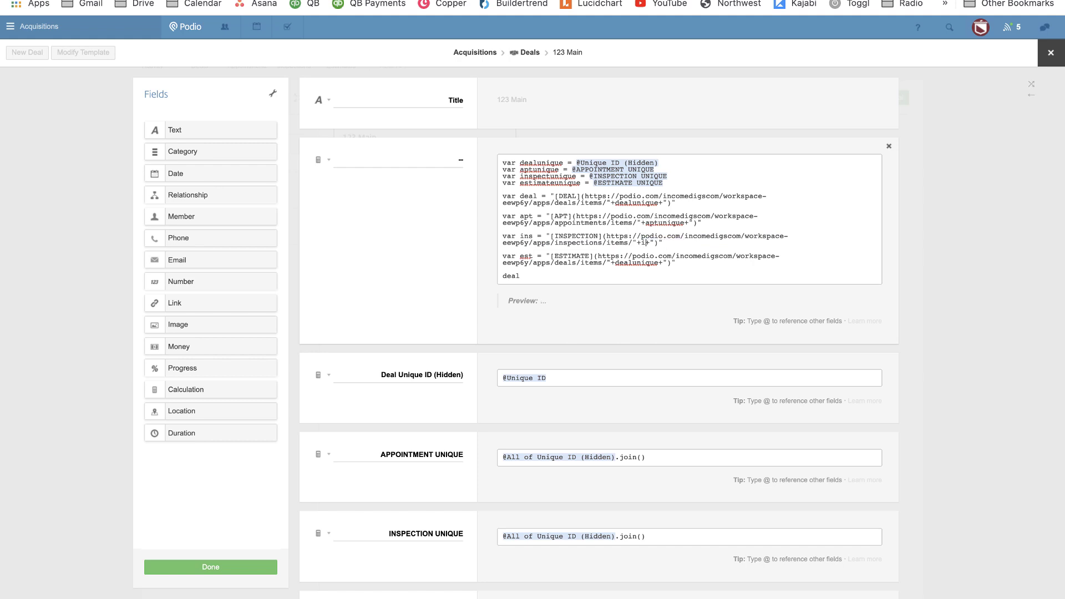
type("pectunique")
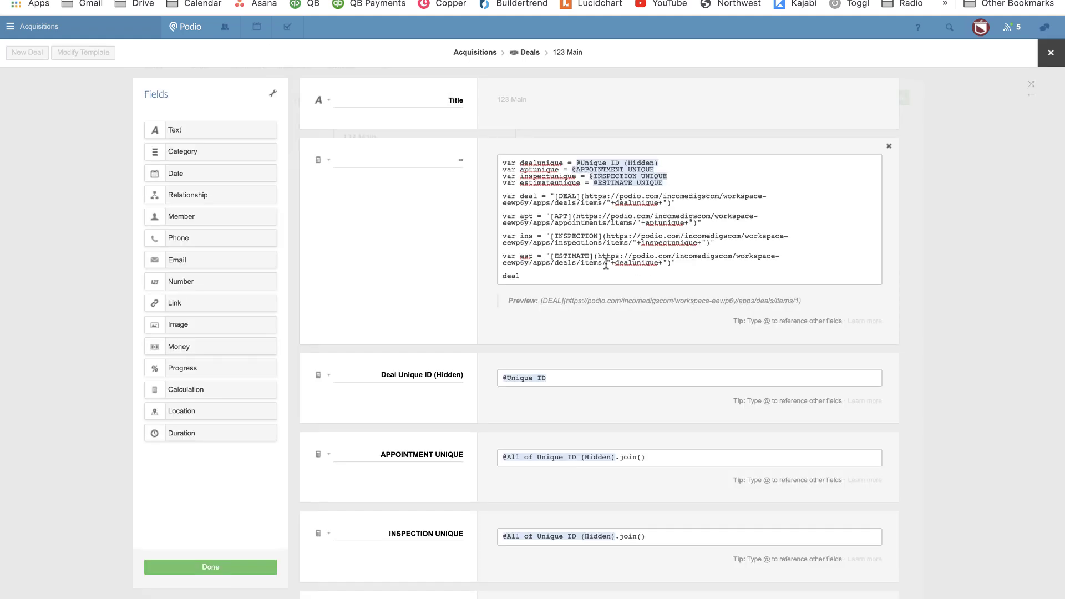
Point the ESTIMATE link at the estimates items address with its own unique-ID variable.
left_click_drag(606, 264, 598, 257)
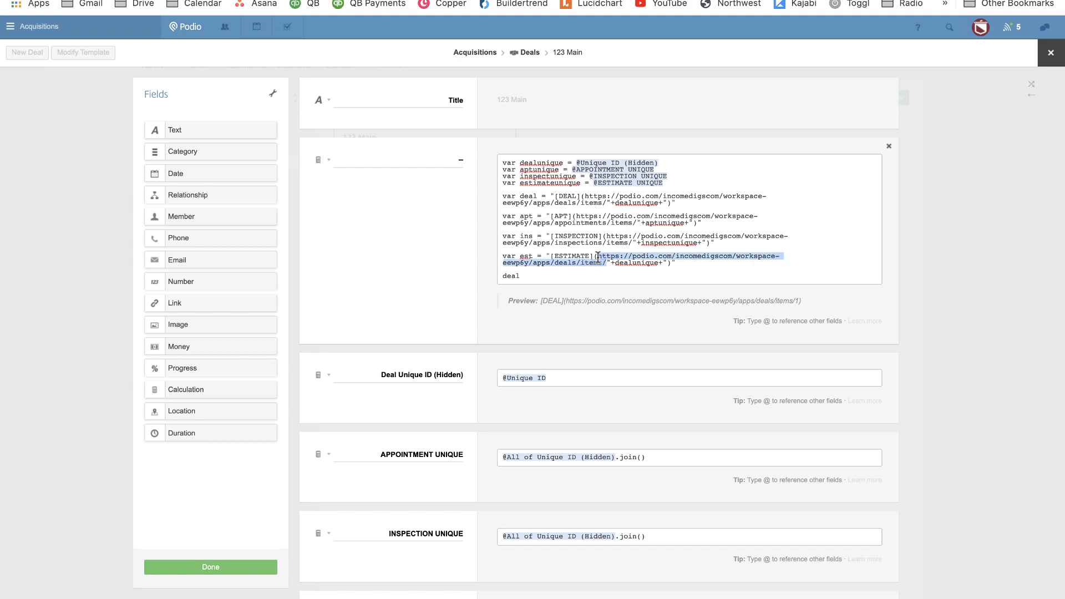
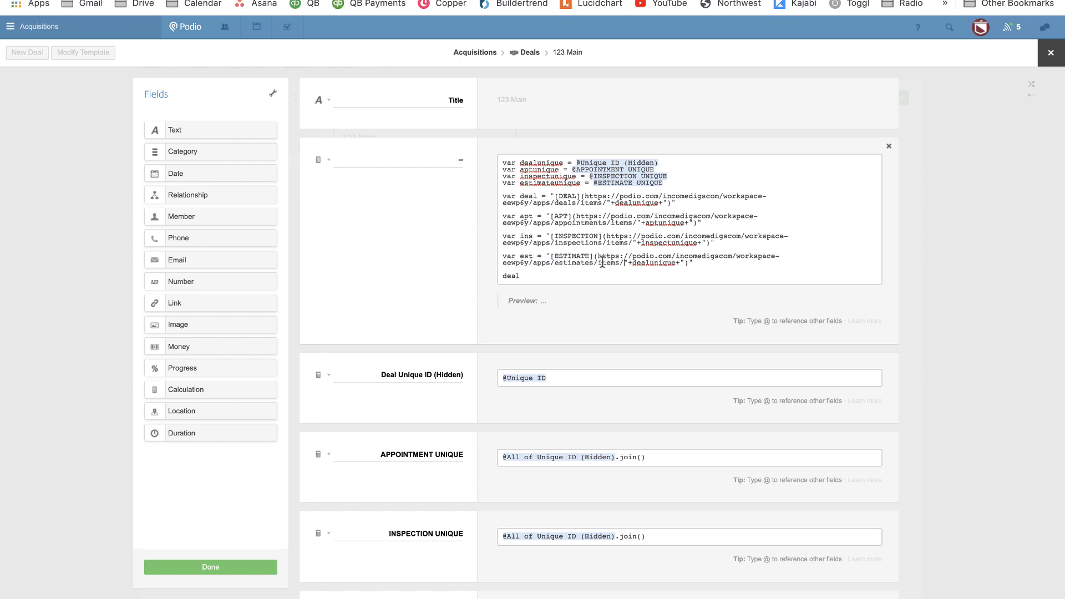
double_click(648, 261)
type("esetimateunique")
Make the output line 'deal + apt + ins + est' and correct the variable name to estimateunique.
left_click(539, 280)
type("+ apt + ins + est")
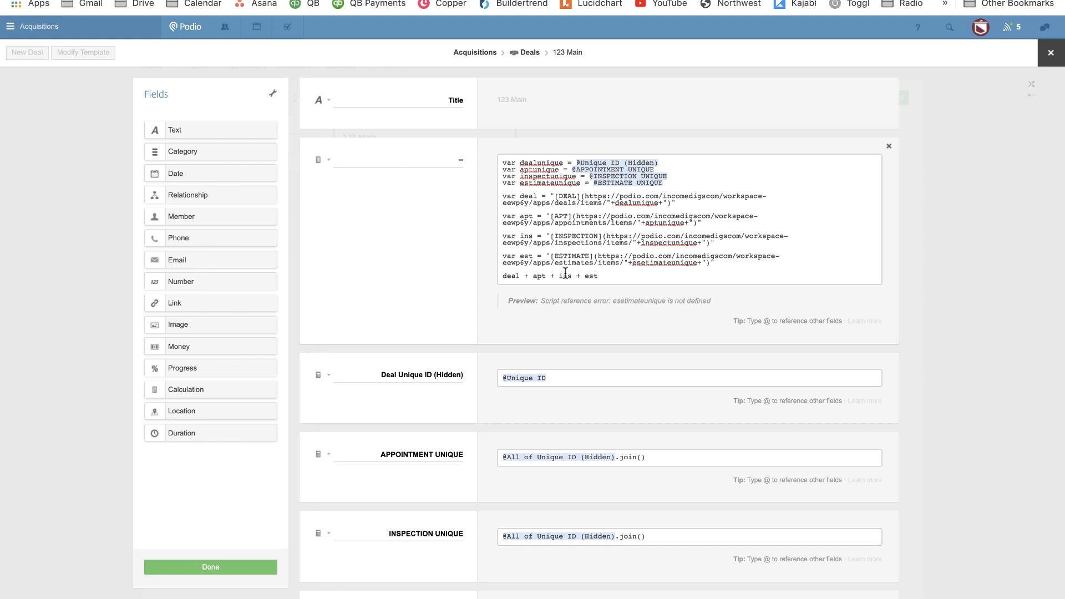
double_click(672, 264)
type("estimateunique")
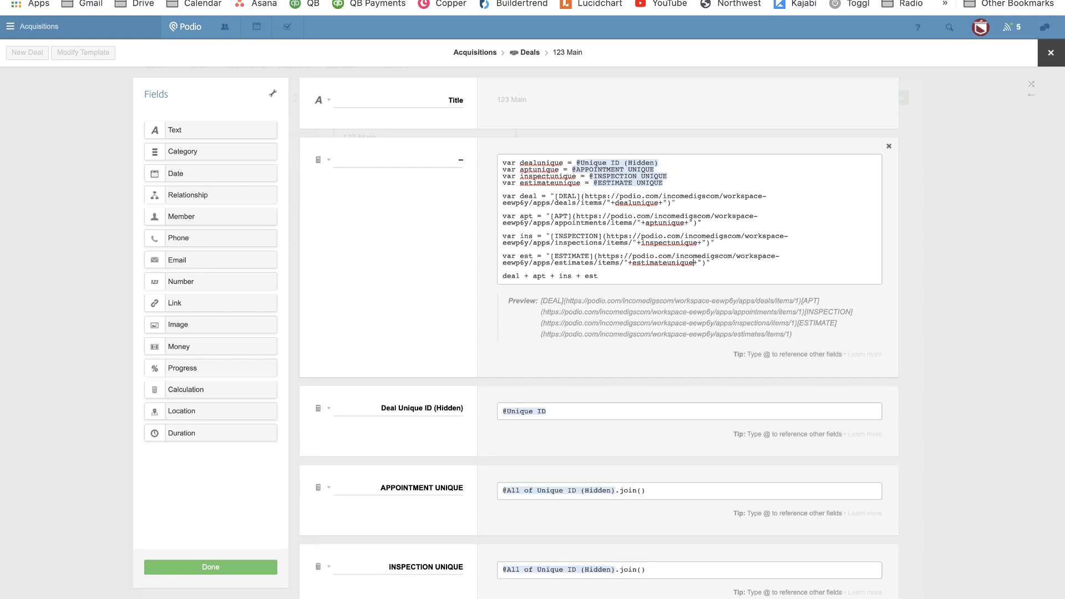
Save the template, test the APT link on the 123 Main deal, then reopen the template editor.
left_click(201, 566)
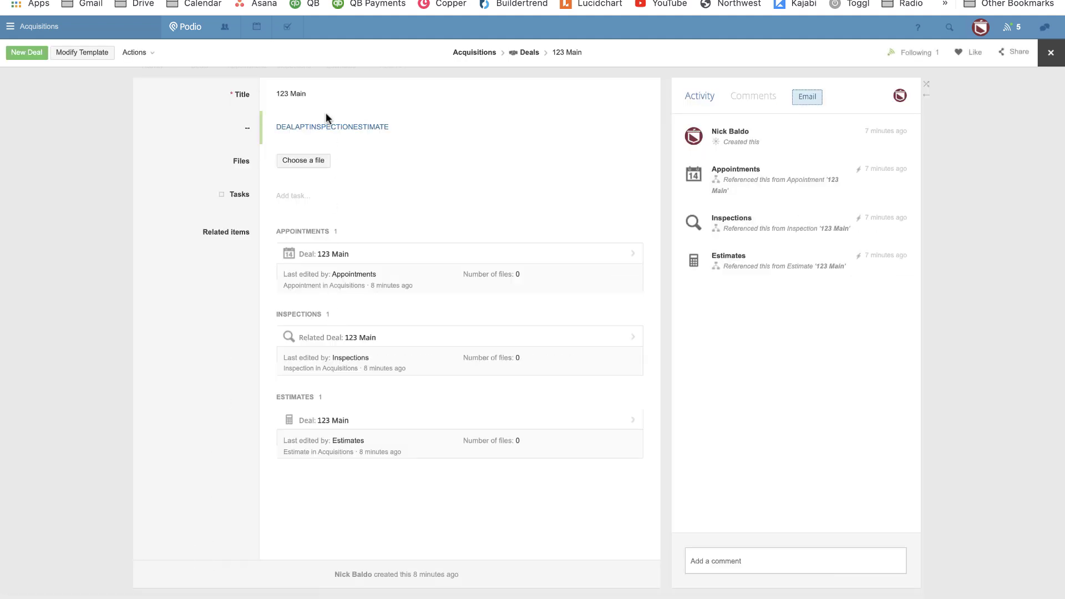
left_click(302, 128)
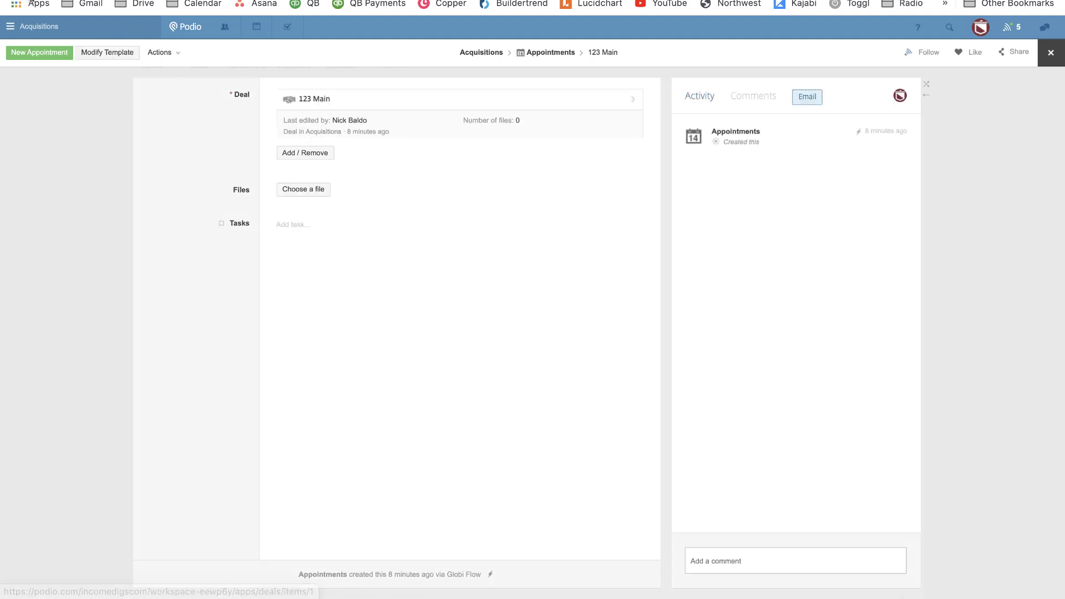
left_click(301, 128)
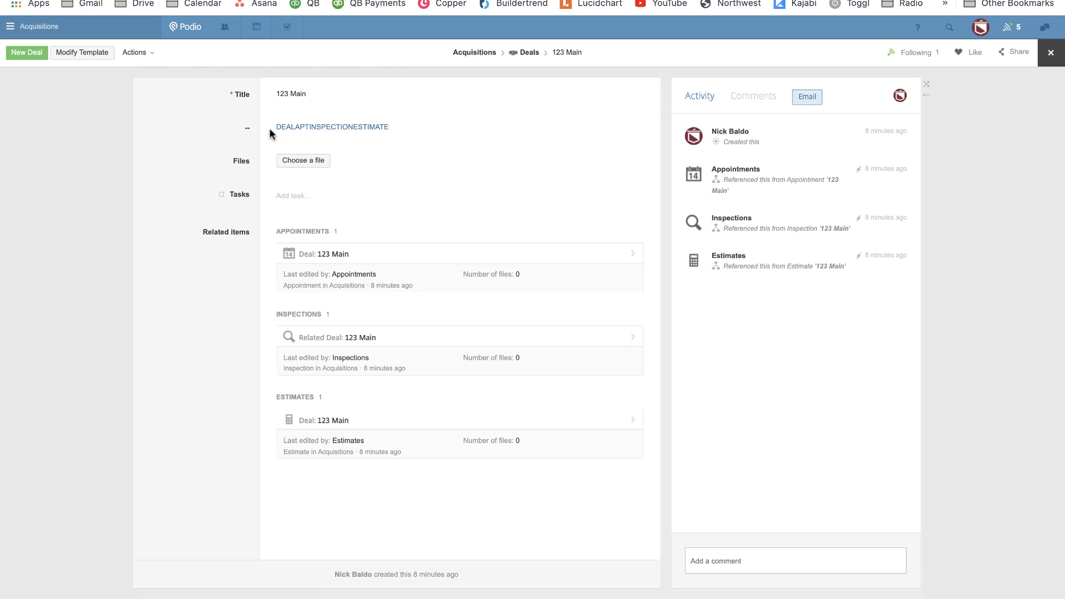
left_click(89, 52)
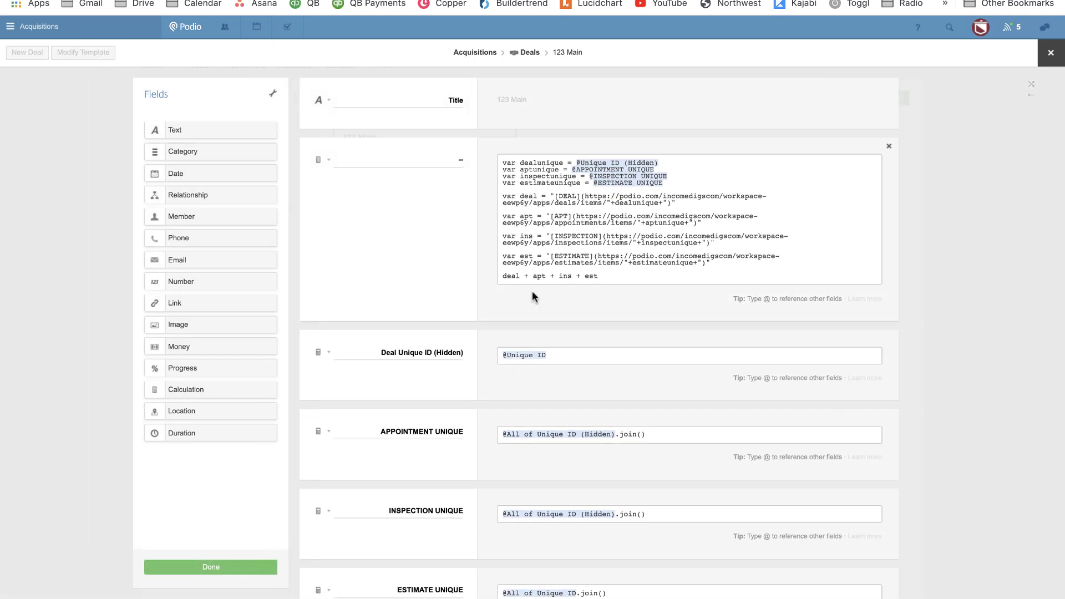
Add a "# DEAL \n---" heading string above the output line, followed by a new "\n" line.
left_click(503, 275)
key("Return")
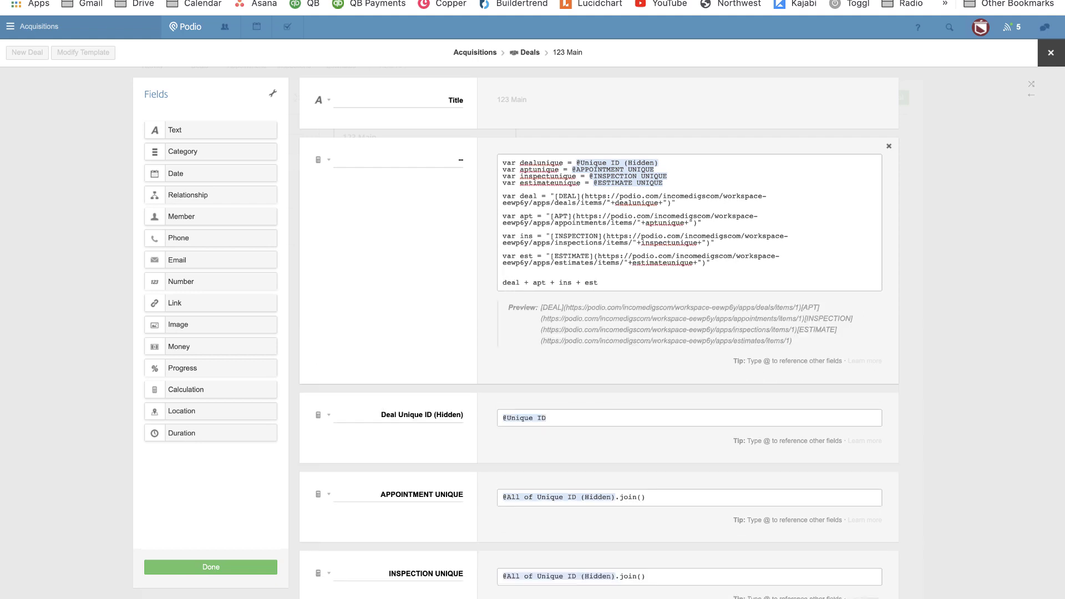
type("\"")
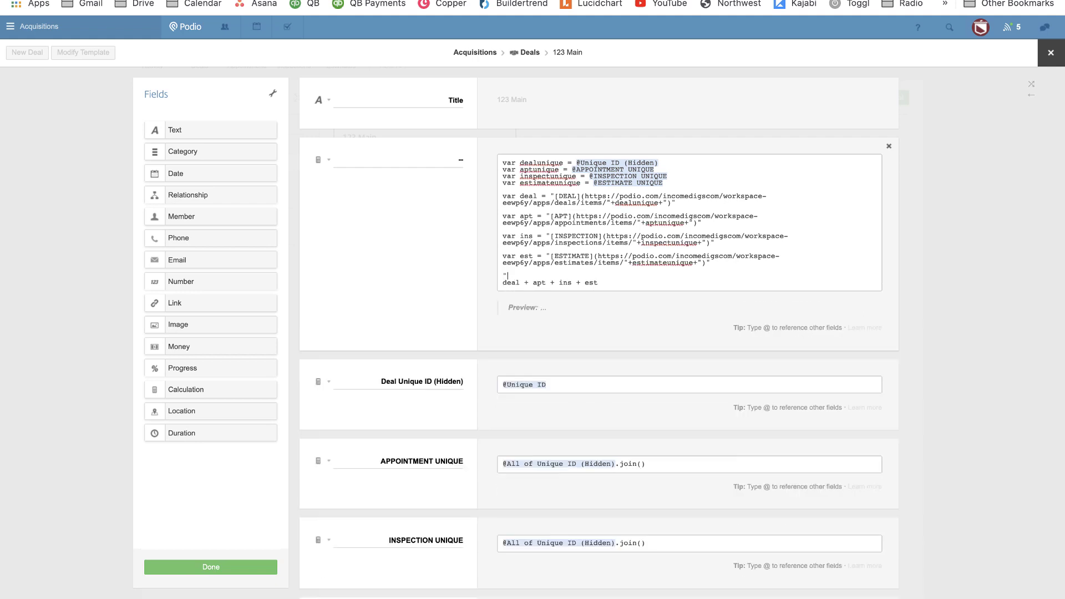
type("#")
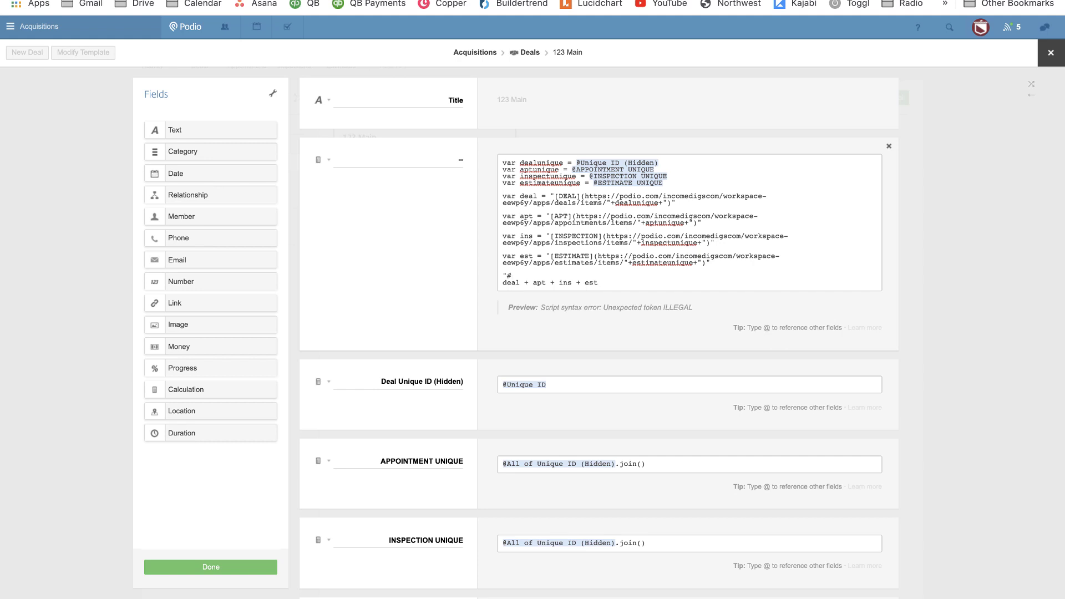
type(" deal")
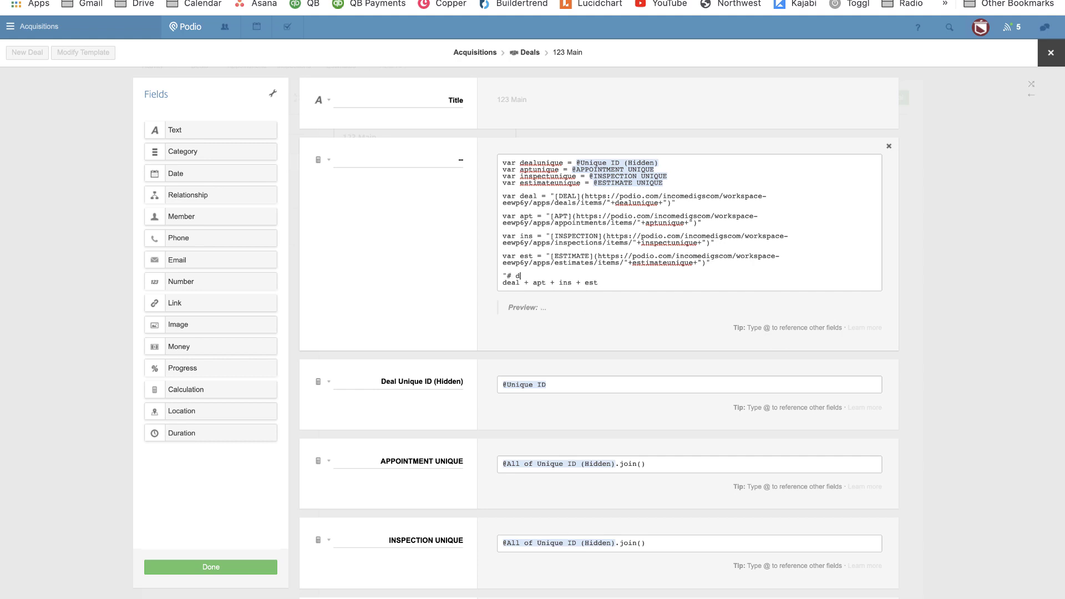
key("BackSpace")
key("BackSpace")
key("BackSpace")
key("BackSpace")
type("DEAL")
type(" \\")
type("\\")
type("N")
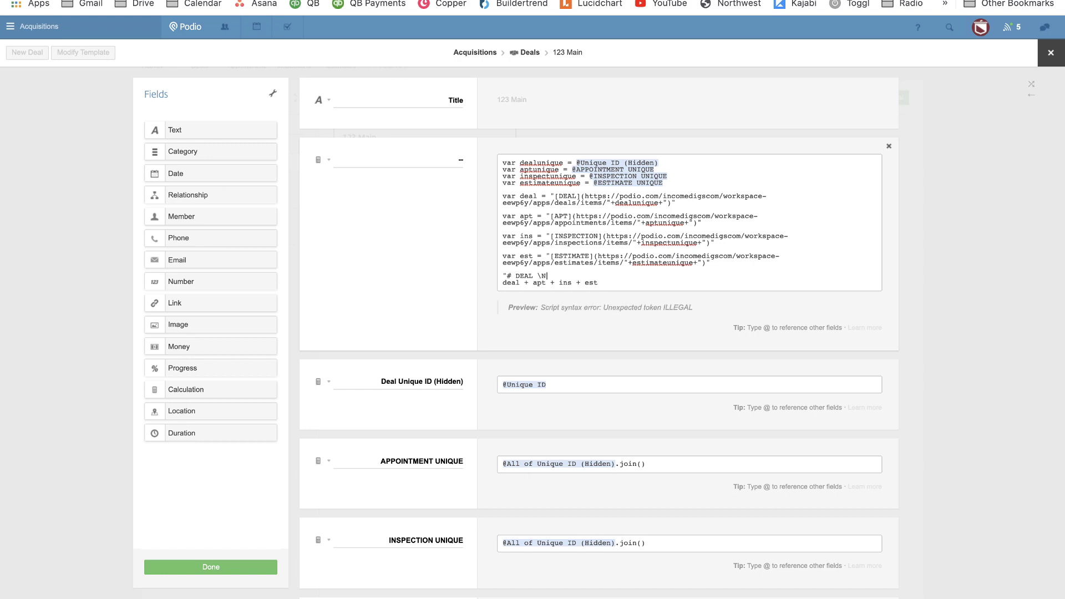
key("BackSpace")
type("n--")
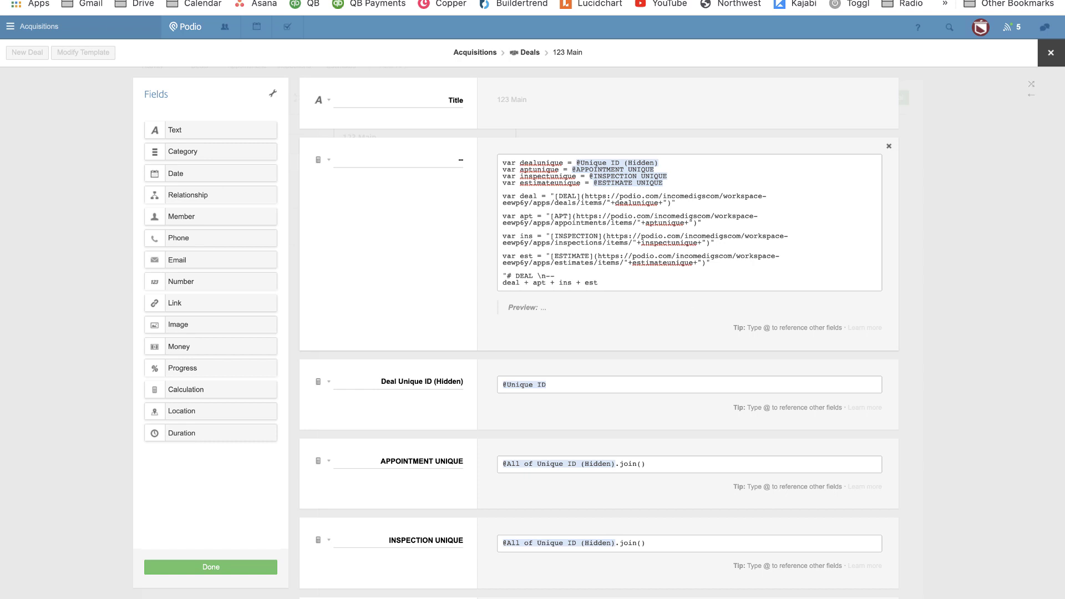
type("\"")
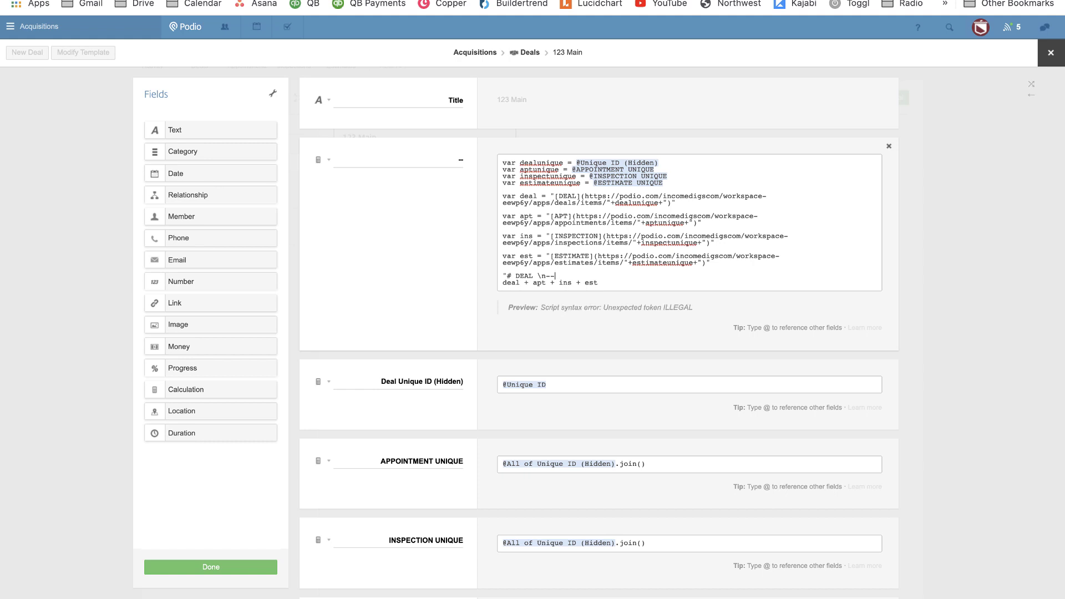
type("-\"+")
key("Return")
type("\"")
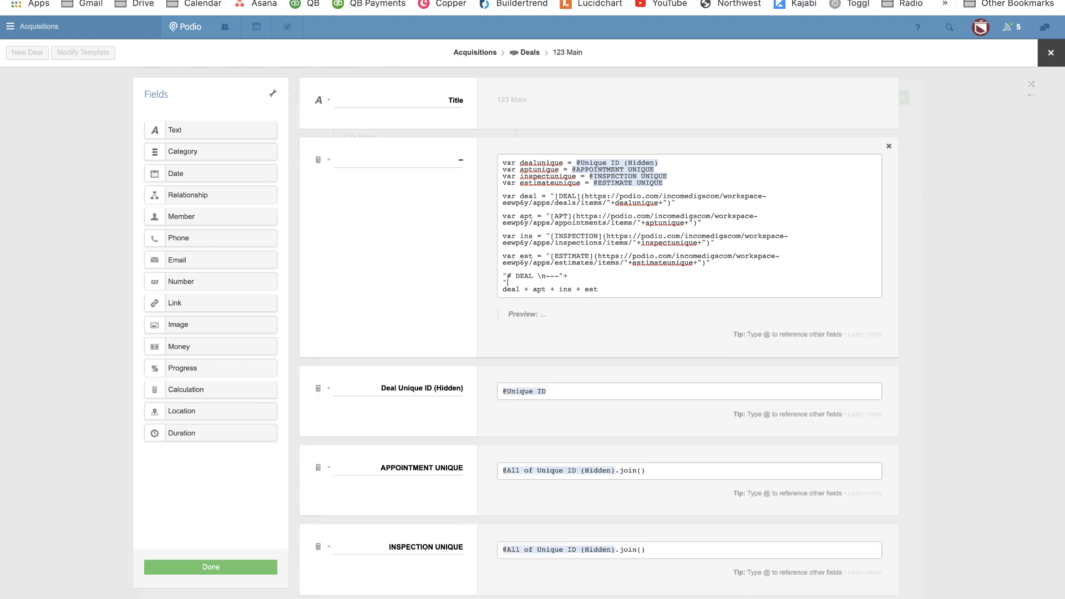
type("\\n")
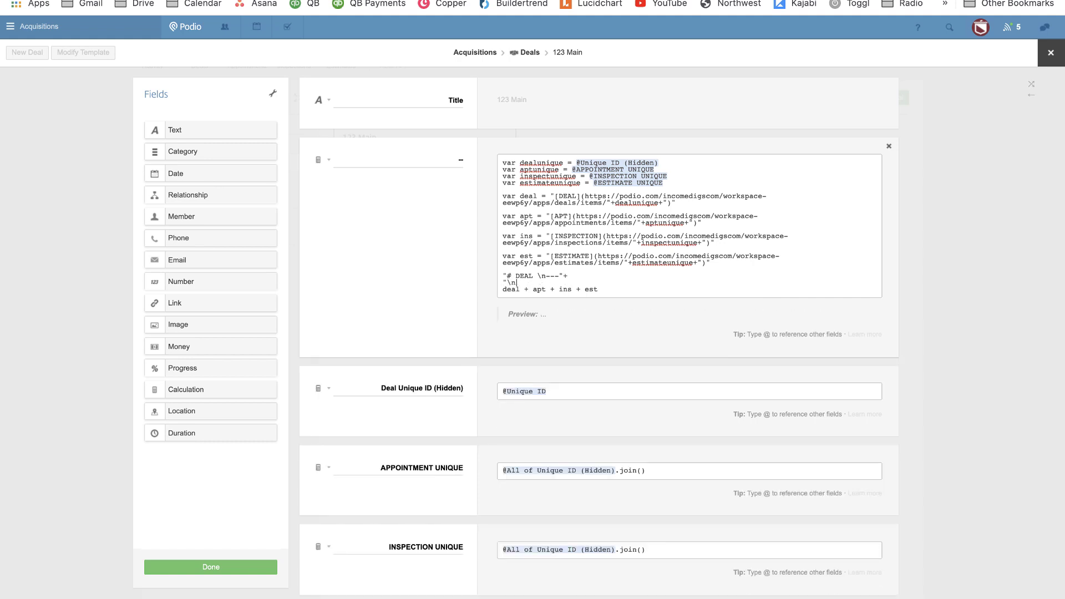
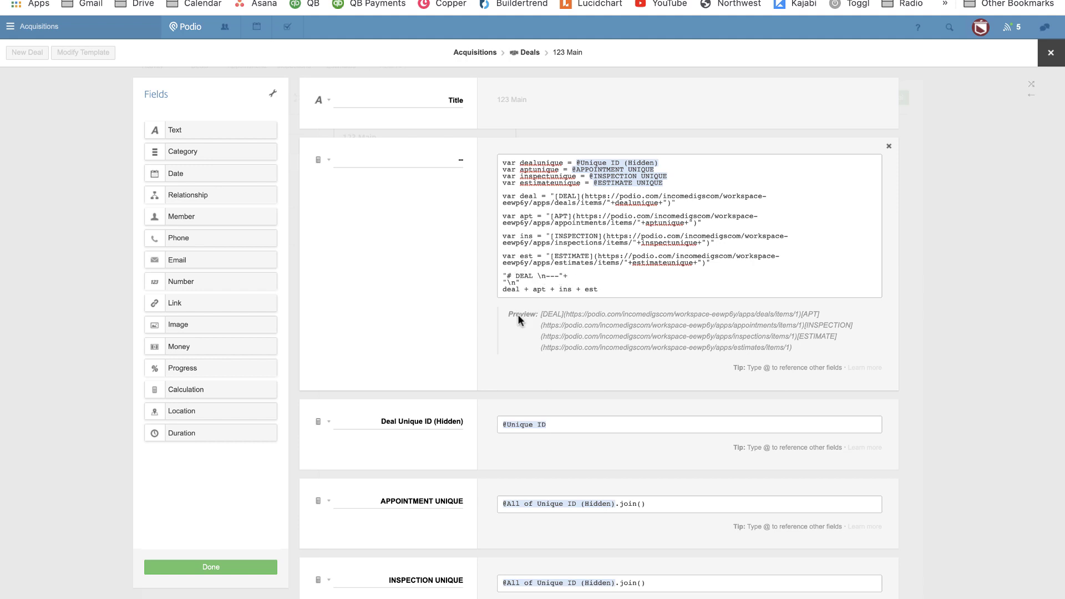
Insert " | " separators between deal, apt, ins and est on the heading's output line.
left_click(503, 289)
type("+")
left_click(528, 289)
type("+")
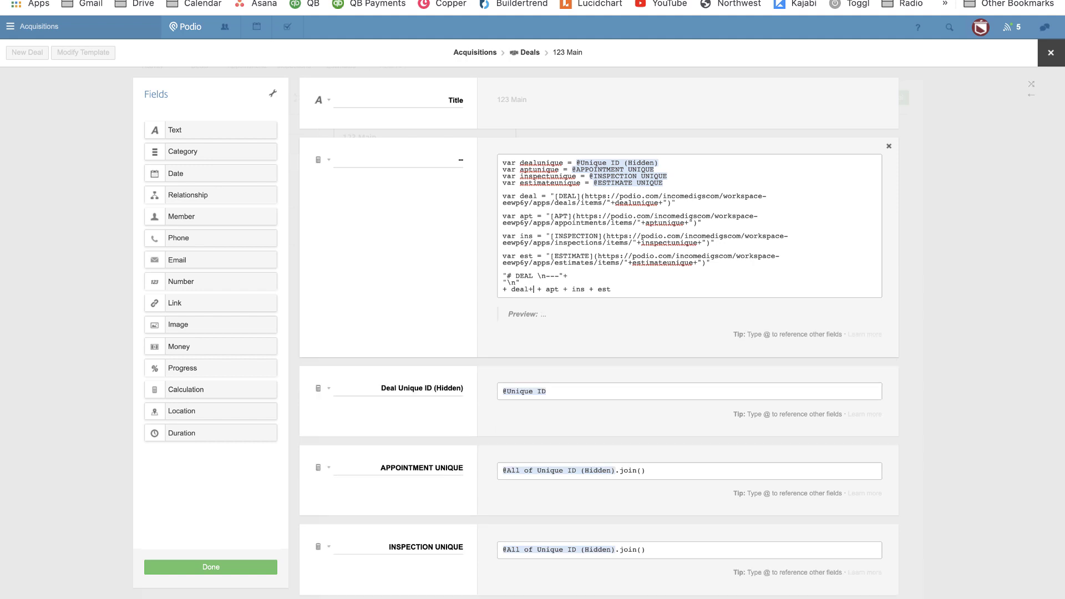
type("\"")
type("||")
type("\" +")
type(" \" ")
type("| \"")
type("+ ")
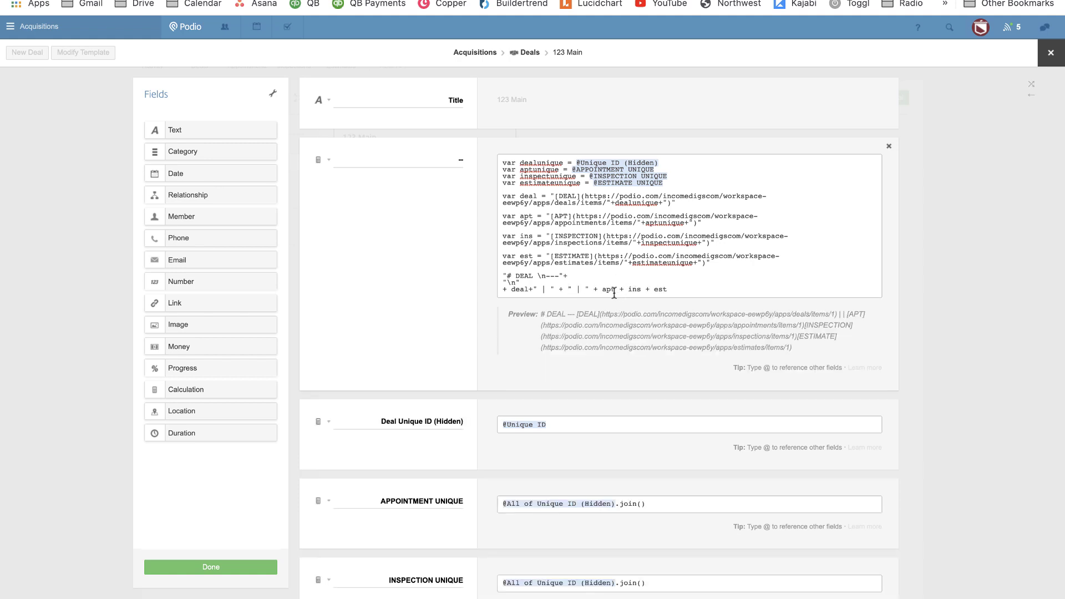
type("\" |\"")
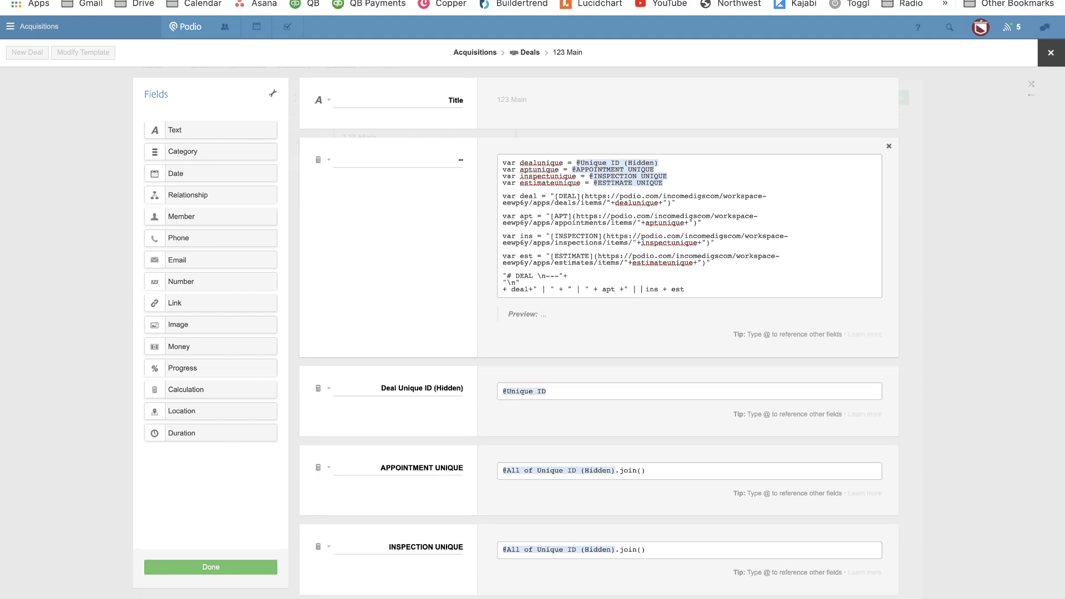
type("\" +")
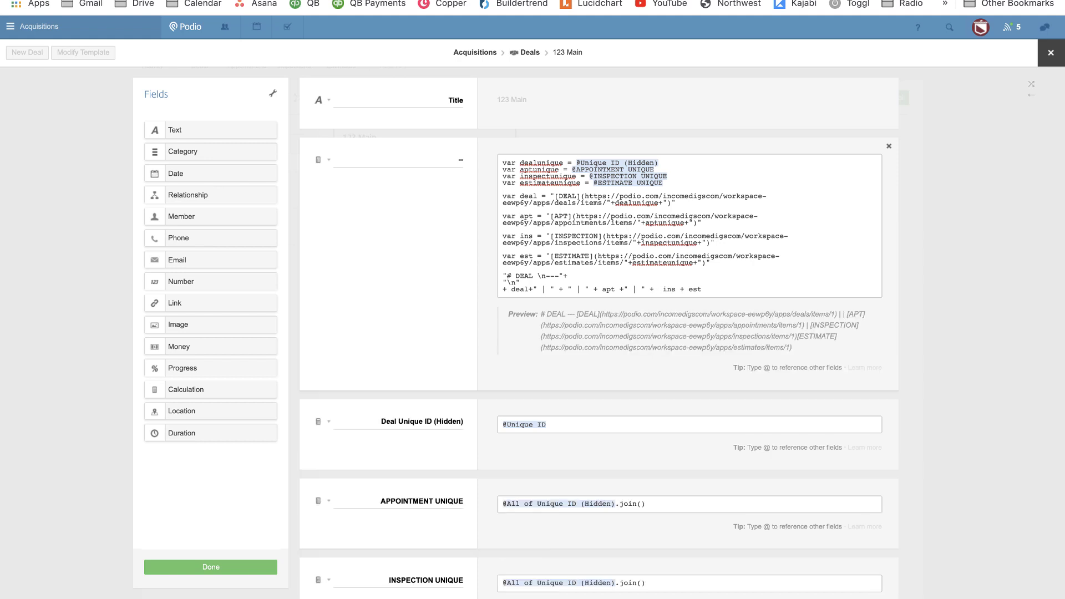
key("BackSpace")
type("\" |")
Save, then delete the duplicated " | " and extra + after deal, and save again.
left_click(242, 566)
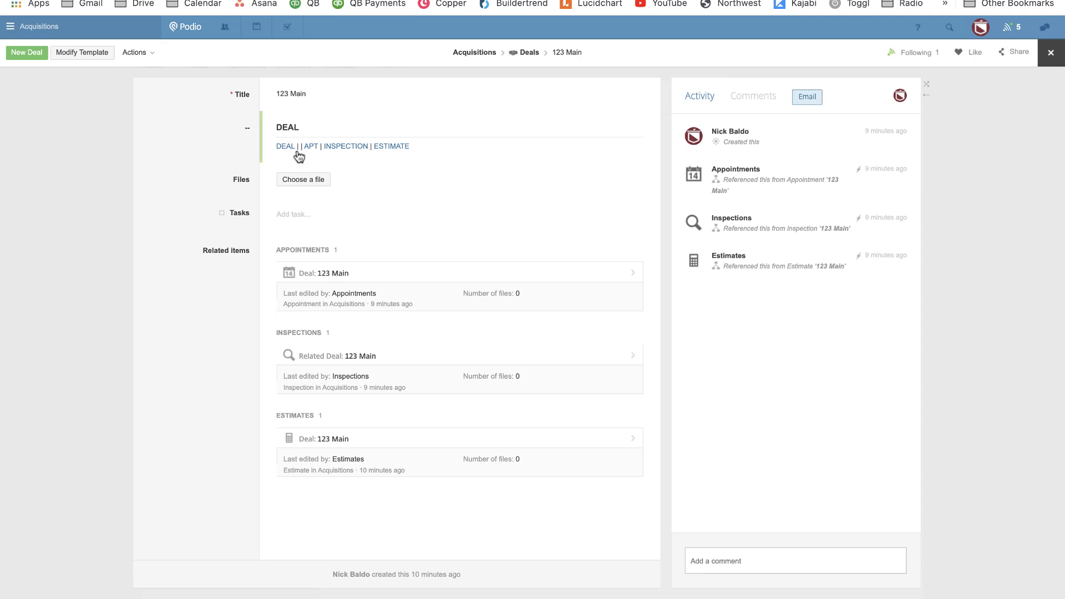
left_click(85, 54)
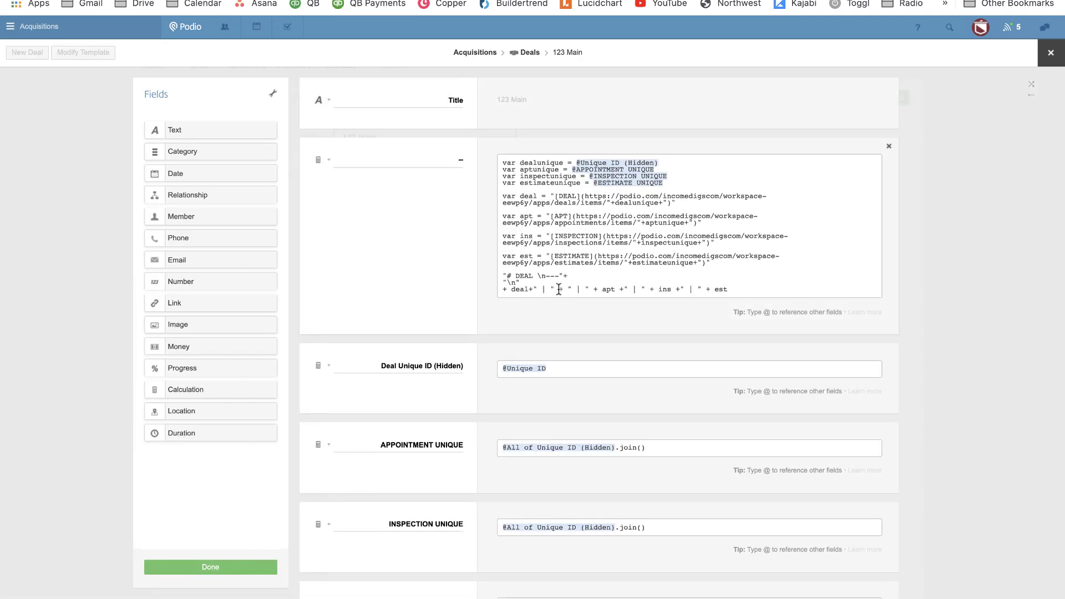
left_click_drag(559, 288, 540, 289)
key("BackSpace")
key("Delete")
left_click(241, 565)
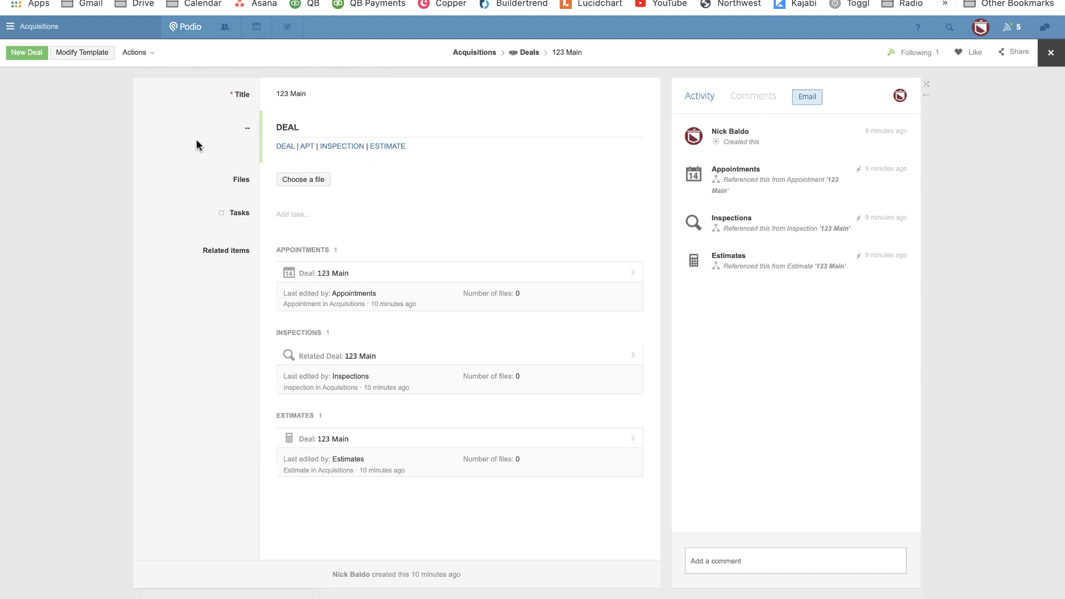
left_click(306, 149)
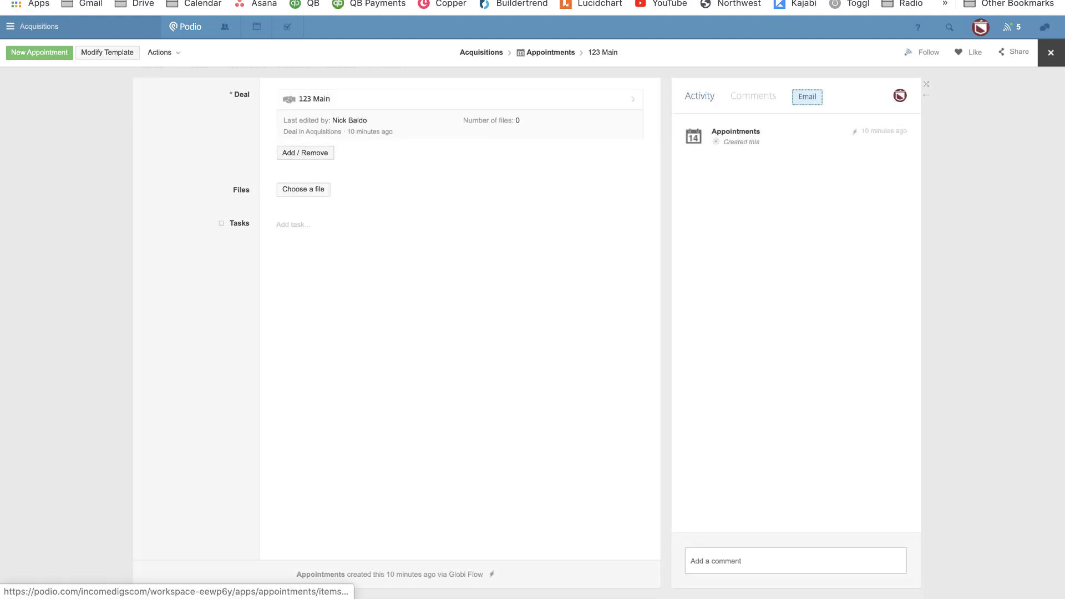
left_click(15, 1)
left_click(345, 147)
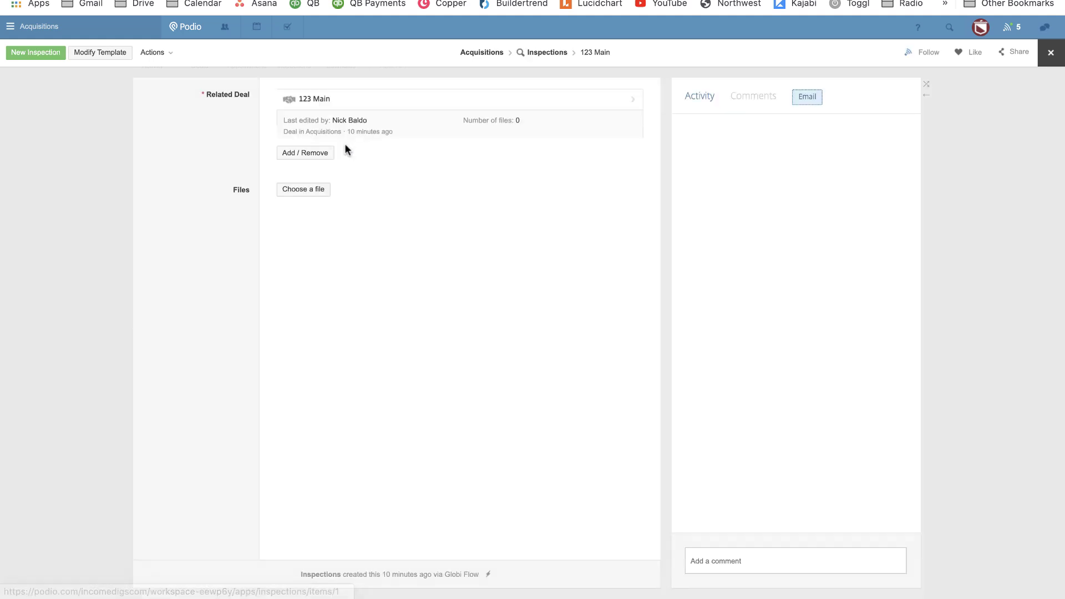
left_click(16, 0)
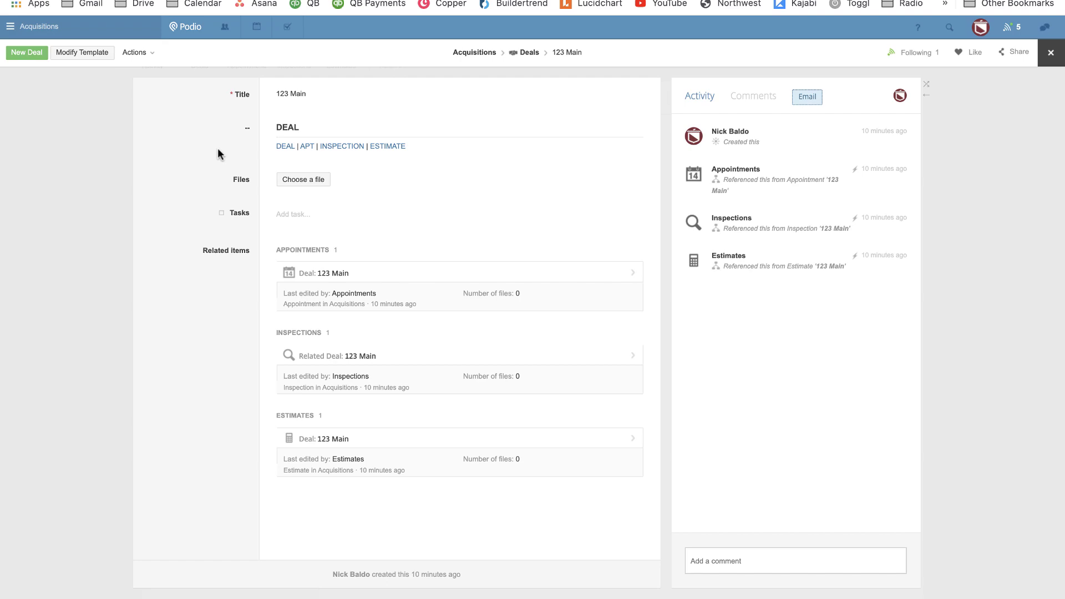
Copy the Deals heading script and paste it into a new Appointments calculation field between Deal and Unique ID.
left_click(82, 52)
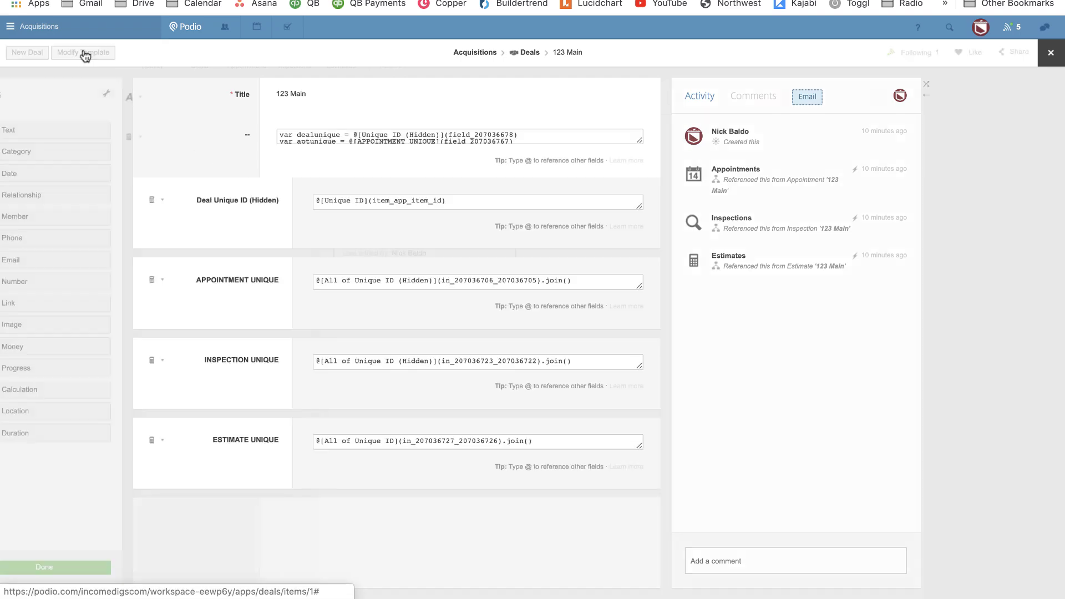
key("ctrl+a")
key("super+c")
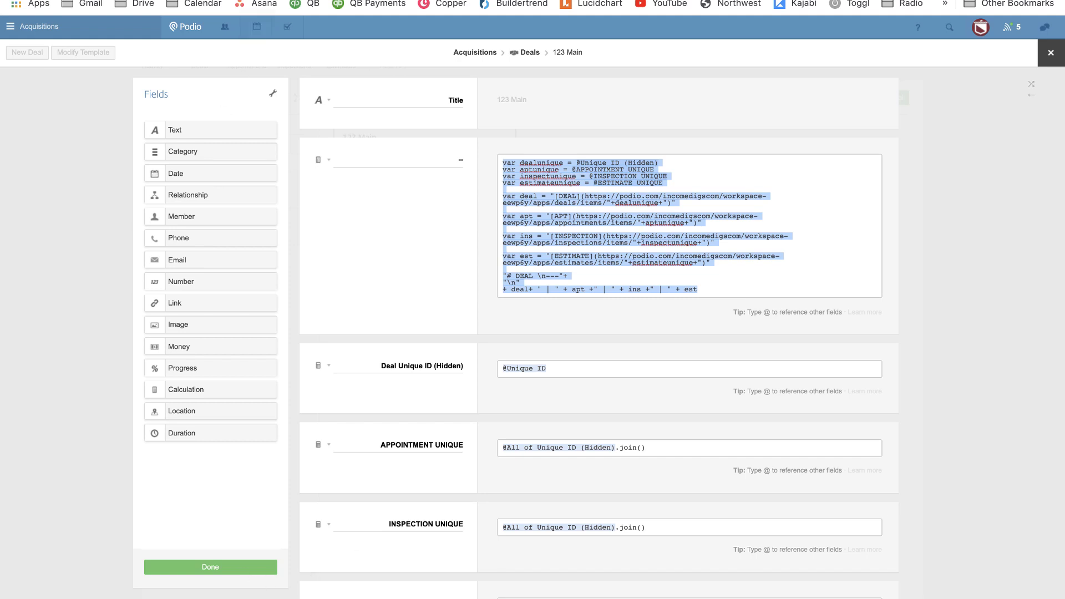
left_click(214, 566)
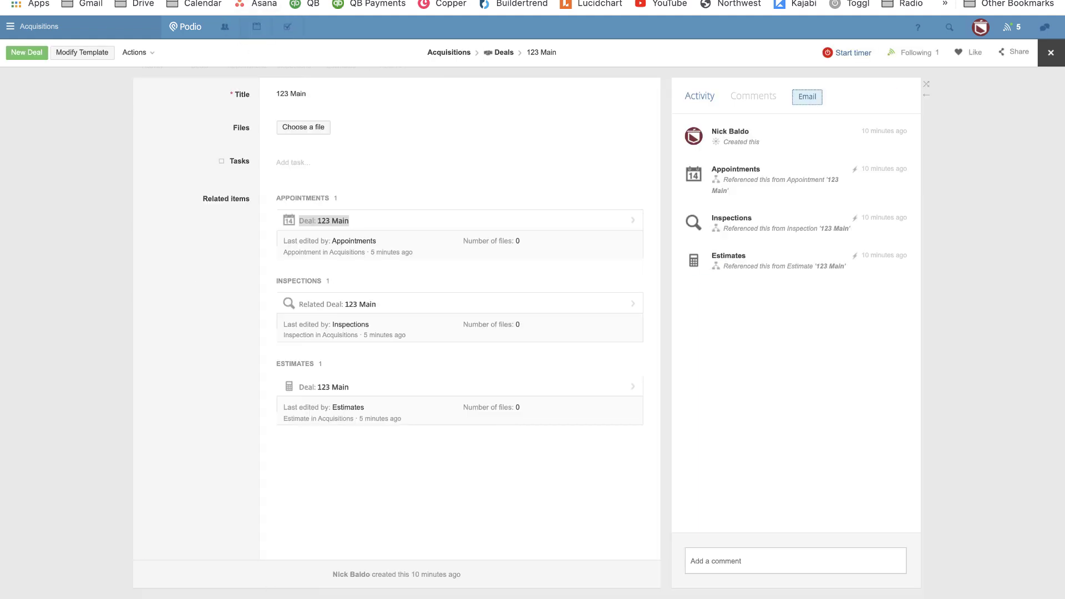
left_click(239, 0)
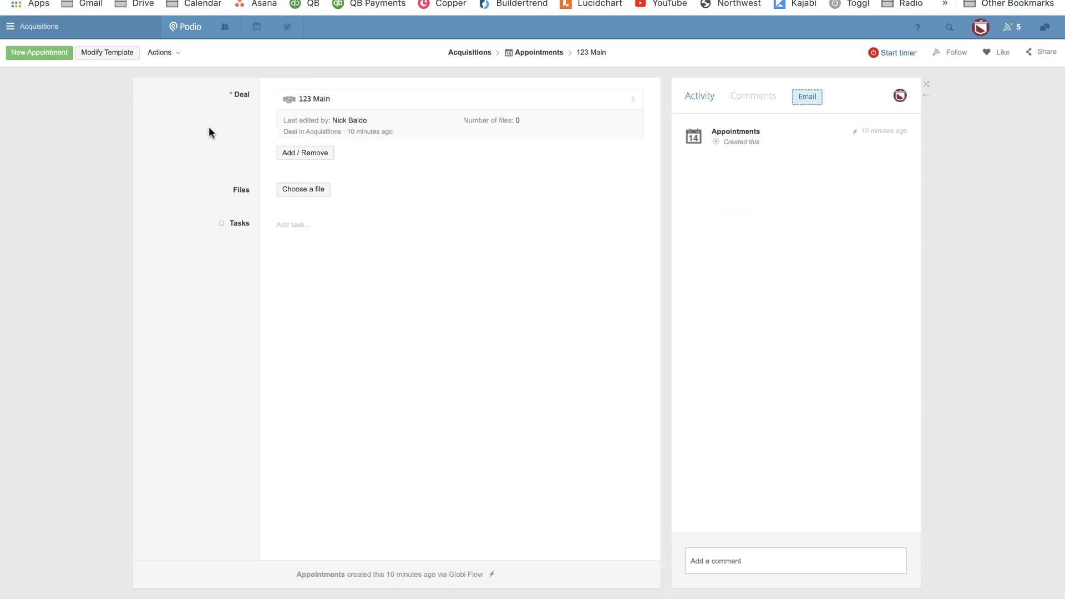
left_click(107, 53)
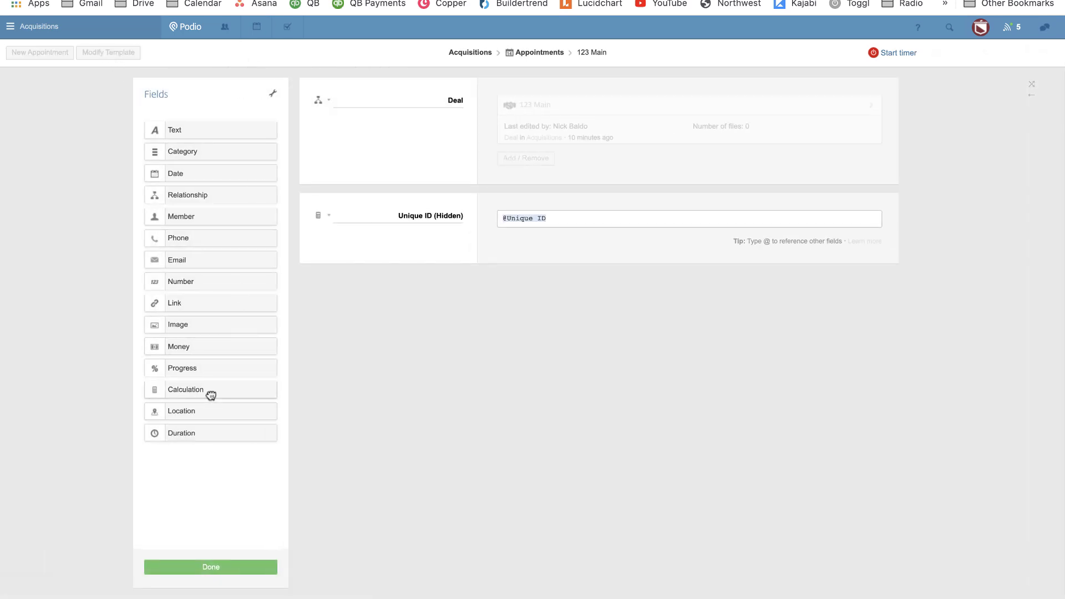
left_click_drag(209, 394, 395, 221)
key("BackSpace")
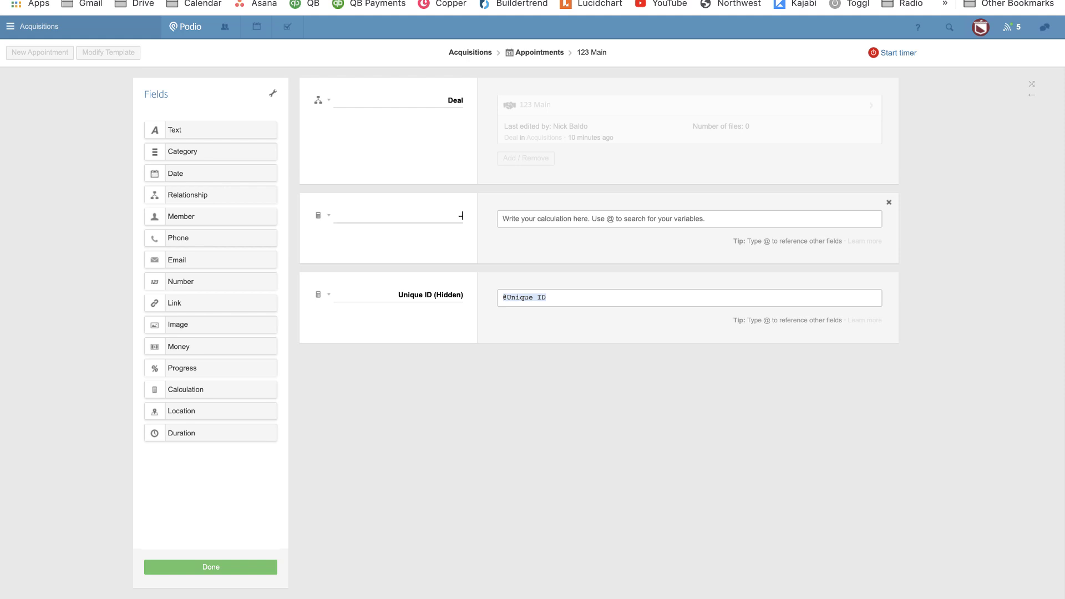
key("super+v")
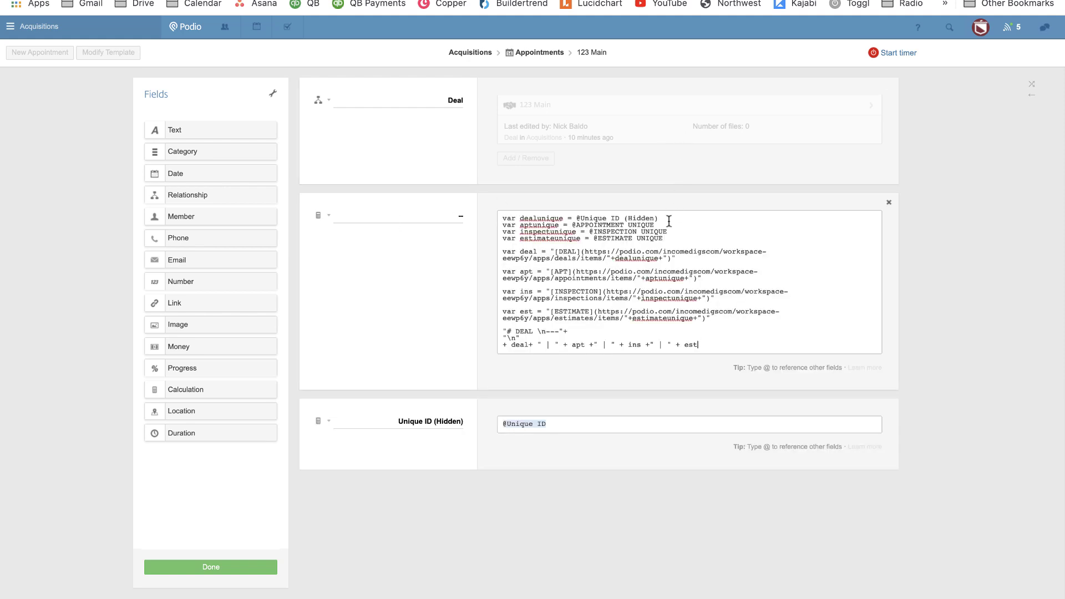
Re-link the four references to Deal Unique ID (Hidden), Unique ID, INSPECTION UNIQUE and ESTIMATE UNIQUE.
left_click_drag(660, 218, 580, 218)
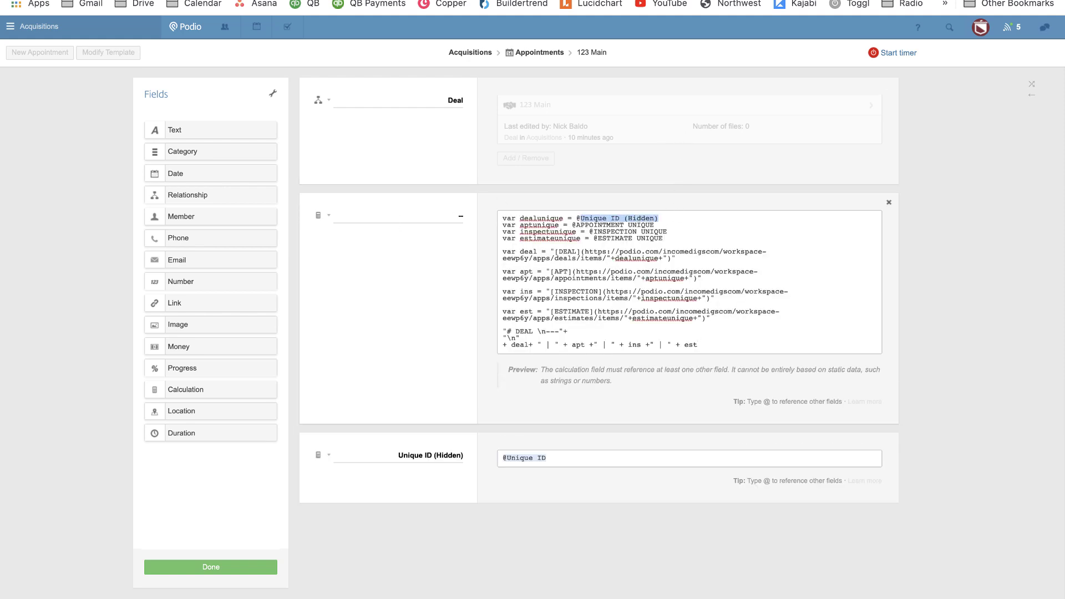
type("unique i")
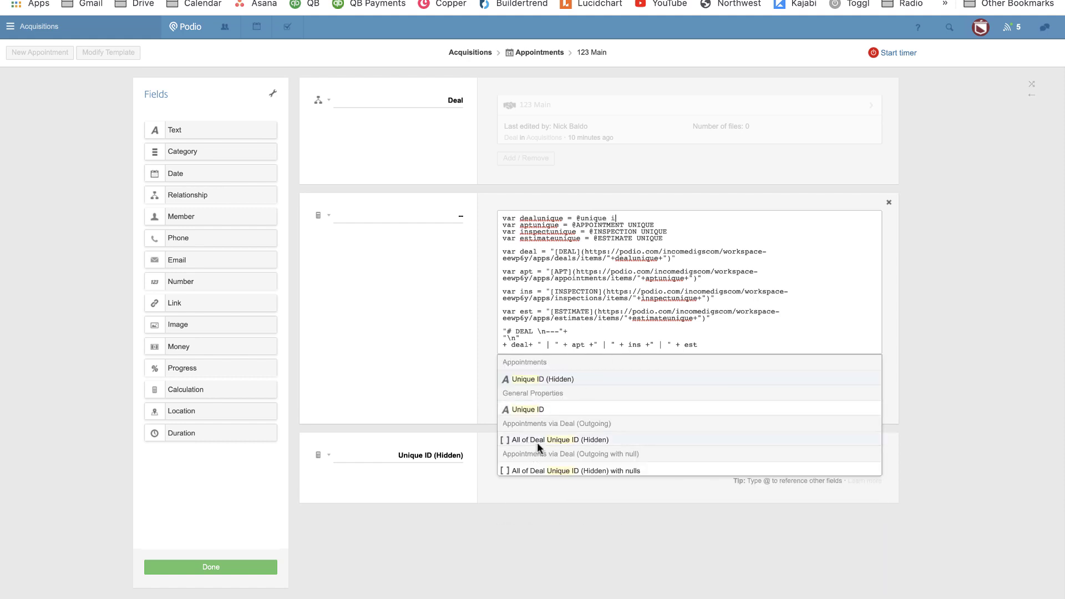
left_click(533, 440)
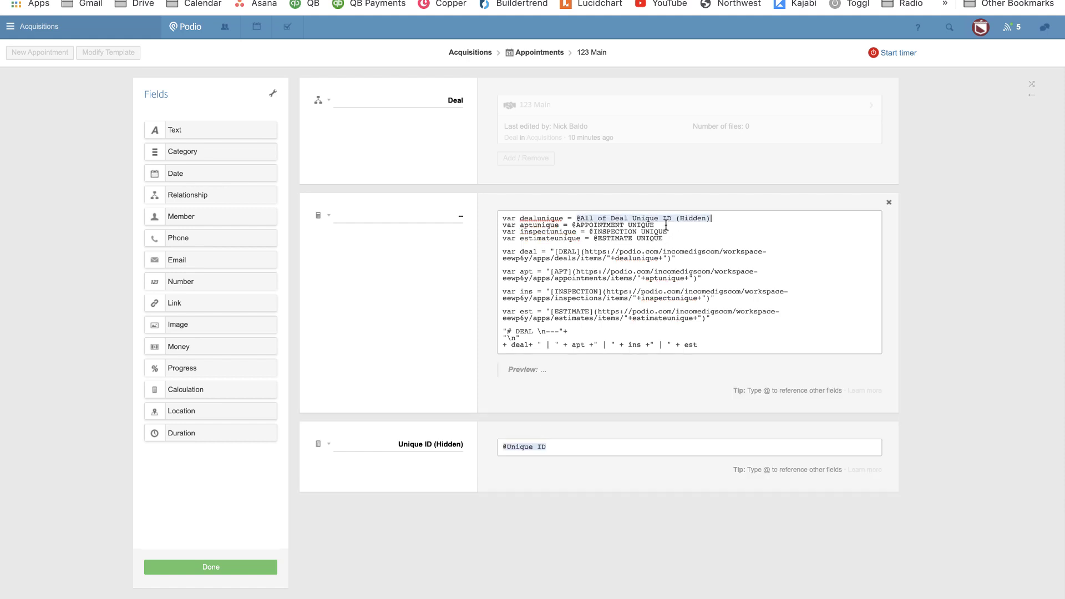
left_click_drag(660, 225, 580, 225)
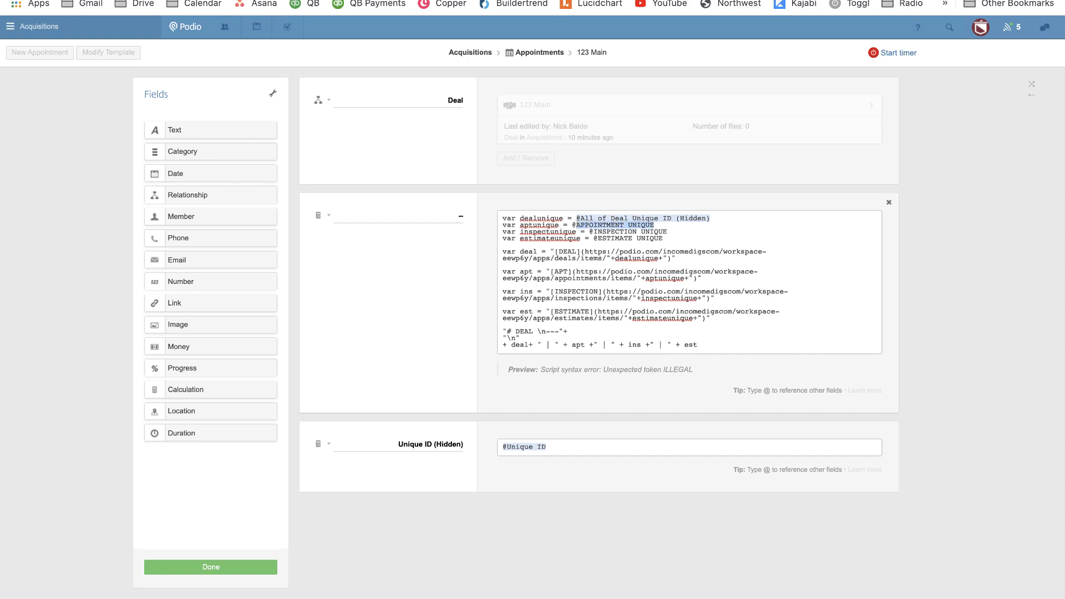
type("unique = @unique")
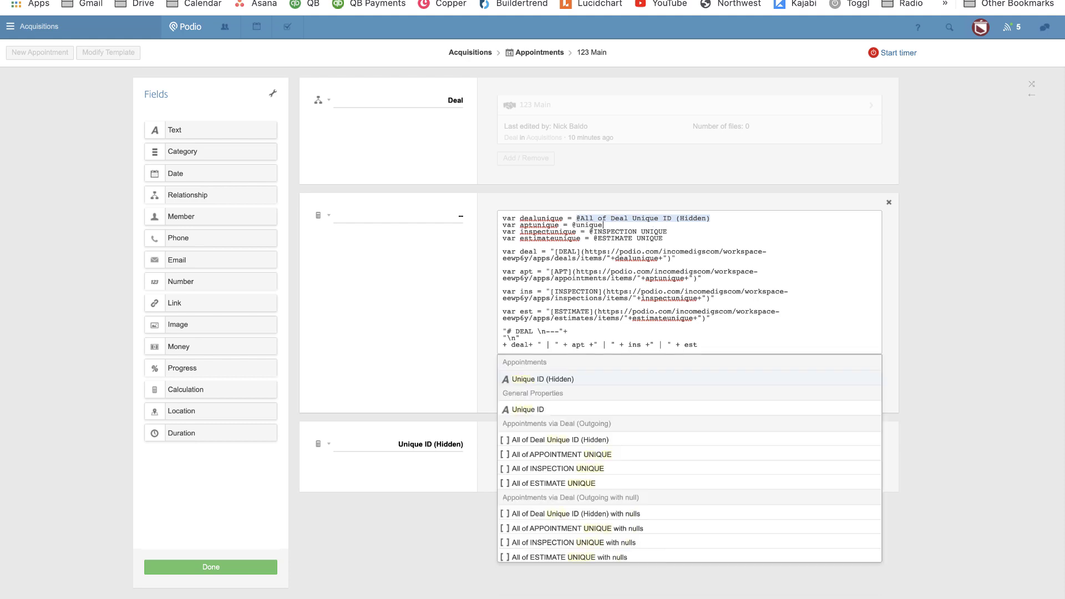
left_click(536, 409)
left_click_drag(668, 232, 594, 231)
type("inspection")
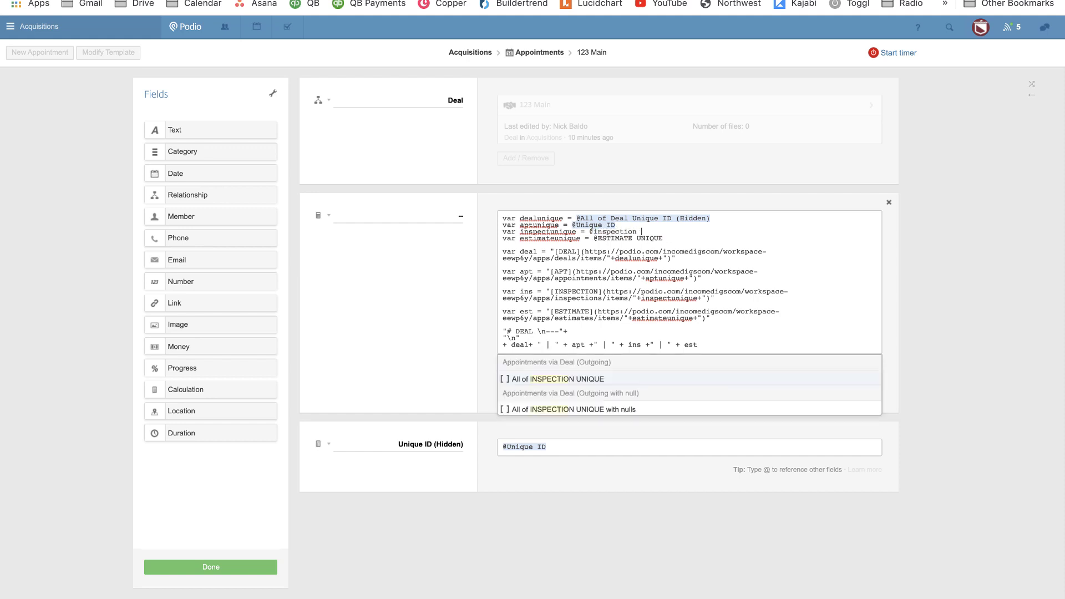
key("Return")
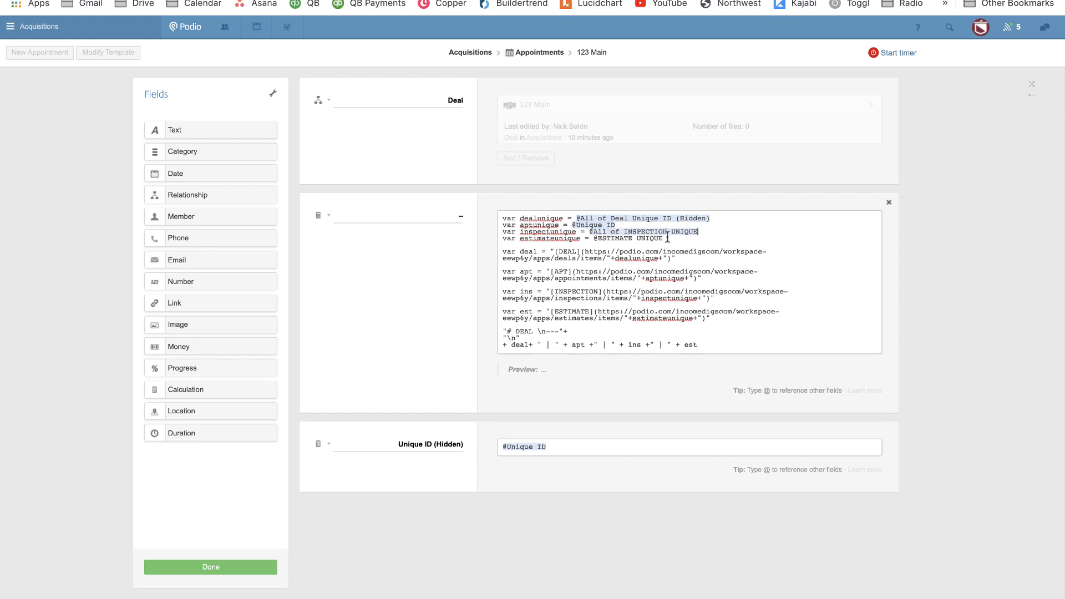
left_click_drag(664, 238, 600, 238)
type("estimate uniq")
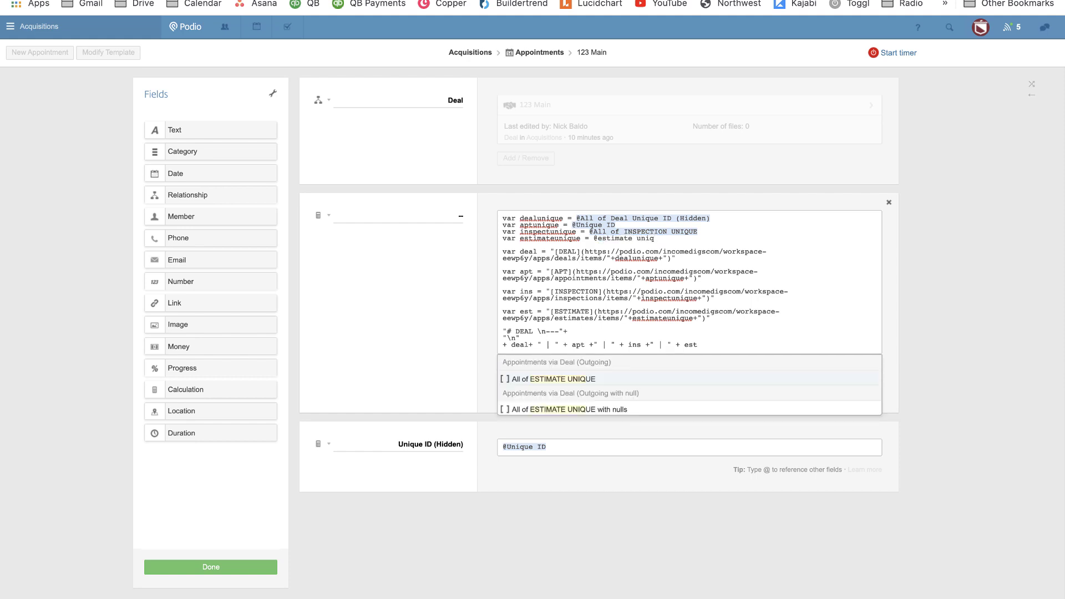
key("Return")
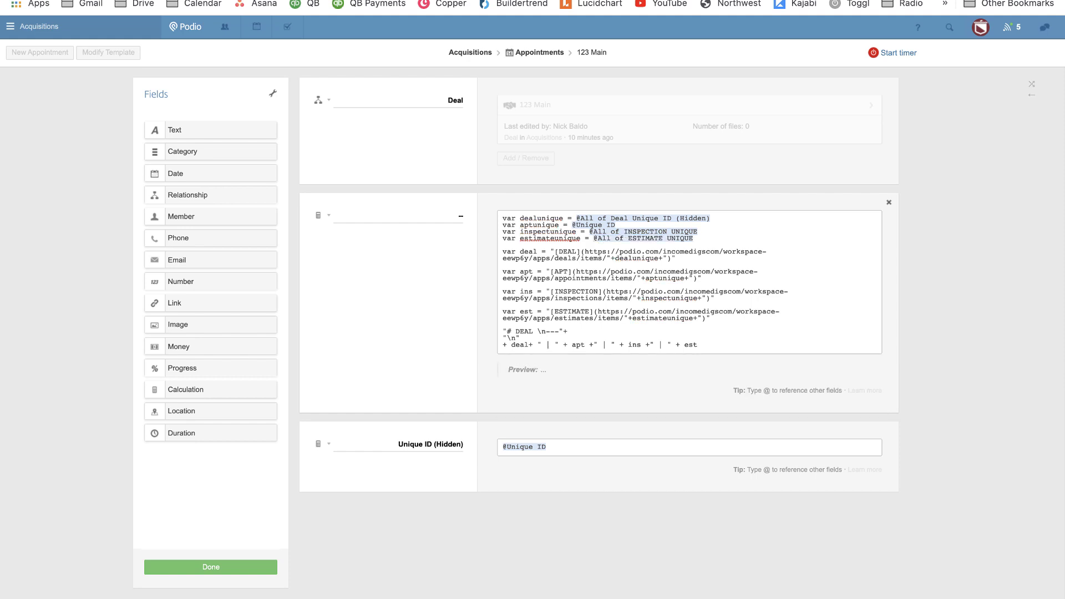
Change the heading word DEAL to APPOINTMENT and save the template.
double_click(526, 331)
type("APPOINTMENT")
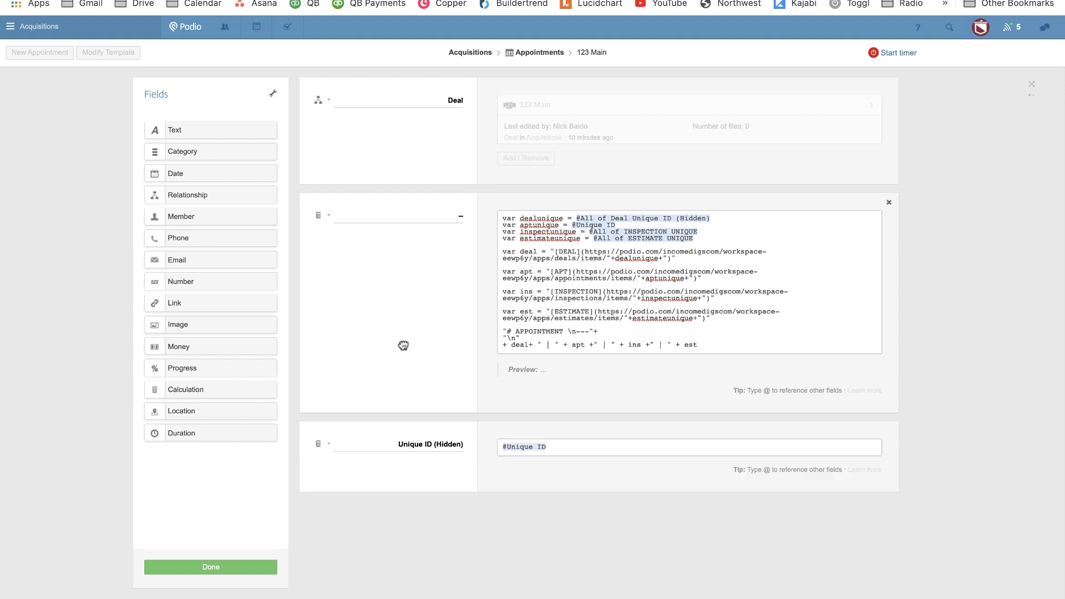
left_click(215, 570)
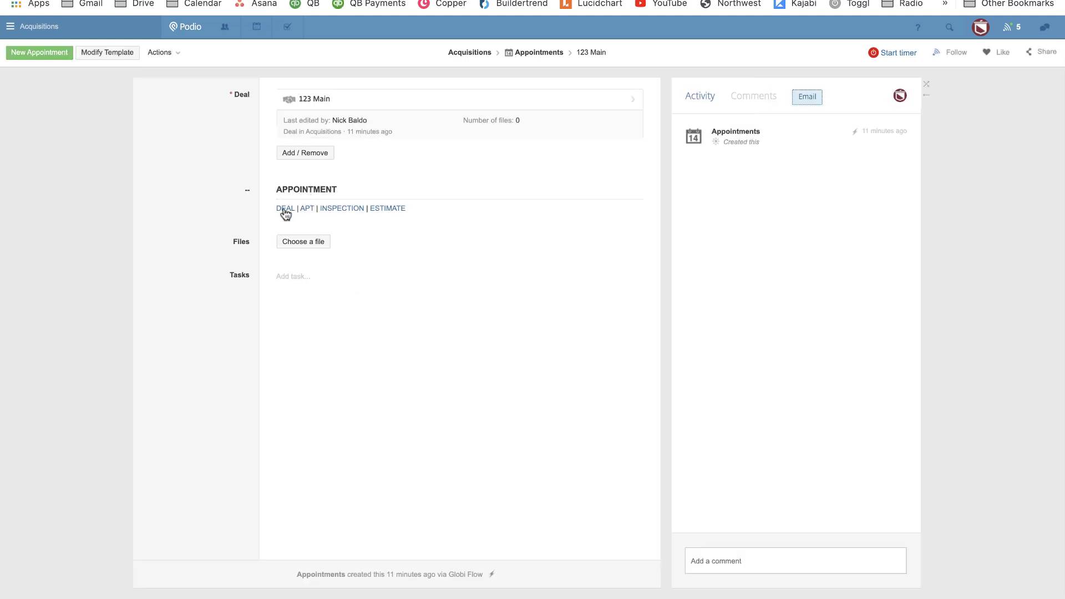
Navigate to the 123 Main inspection and add a calculation field to its template.
left_click(284, 211)
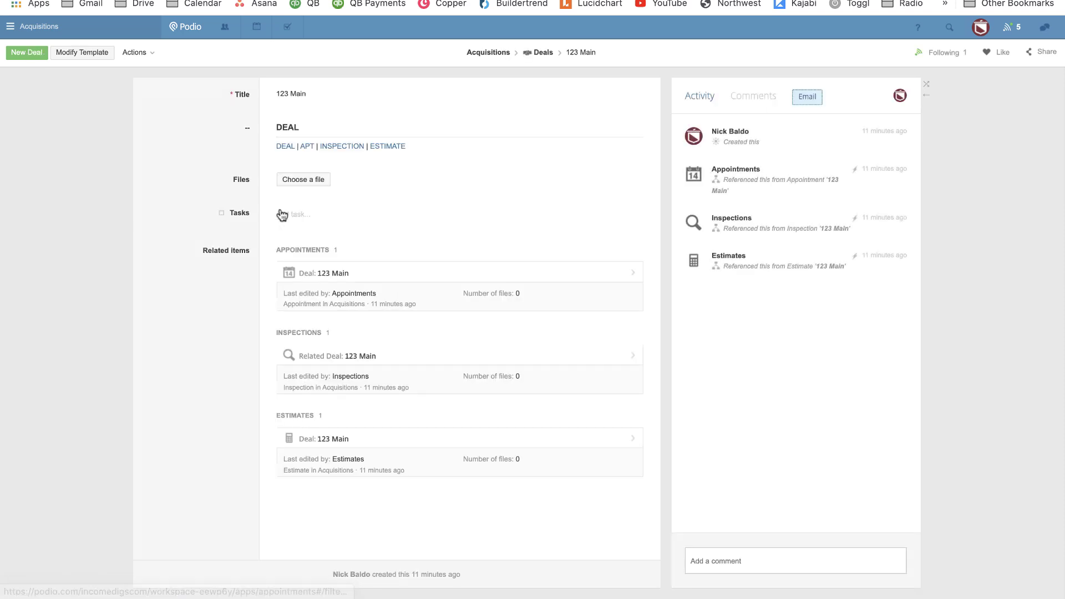
left_click(309, 146)
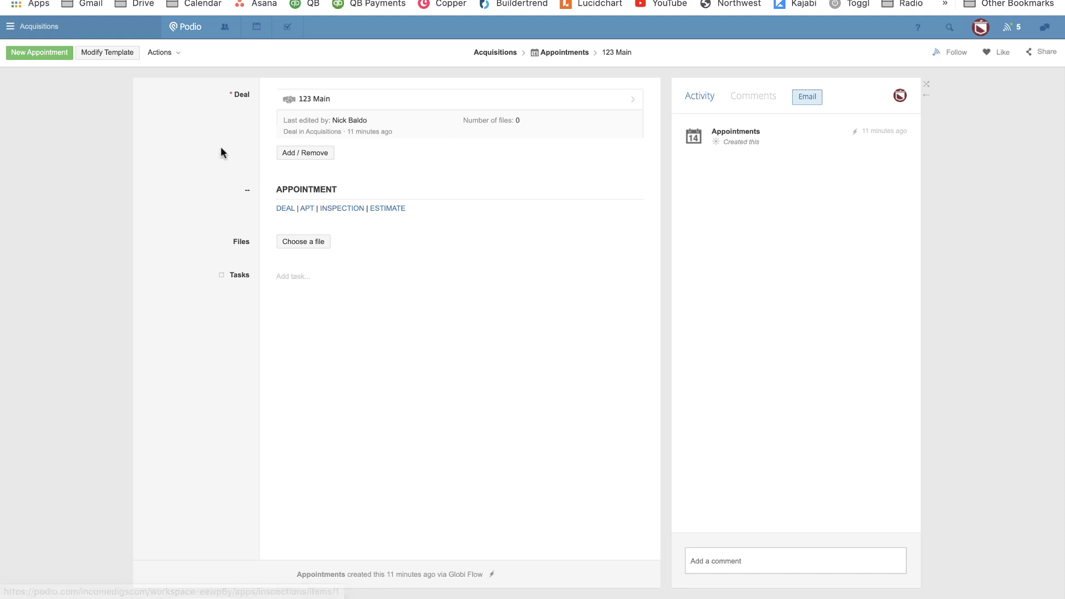
left_click(92, 55)
left_click(186, 390)
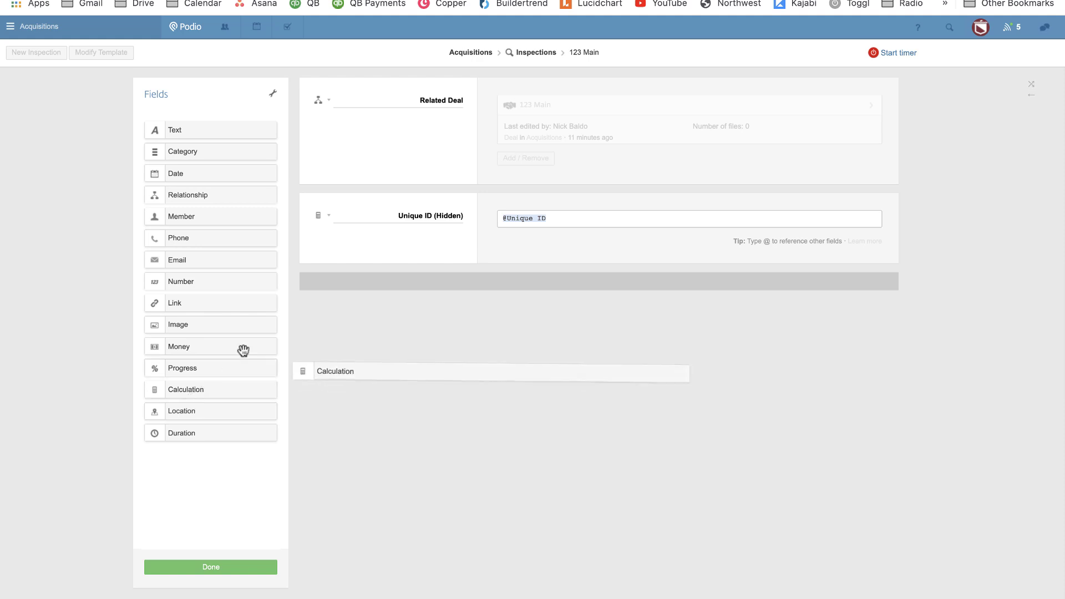
Clear the new field's label, paste the heading script, and re-link the deal to Deal's hidden Unique ID.
left_click(400, 216)
key("BackSpace")
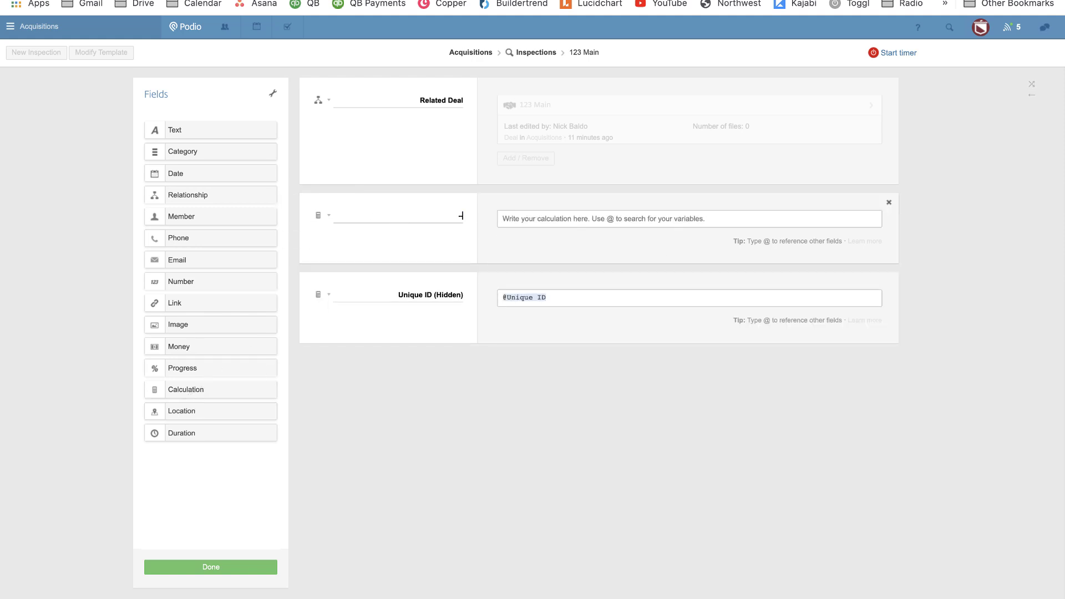
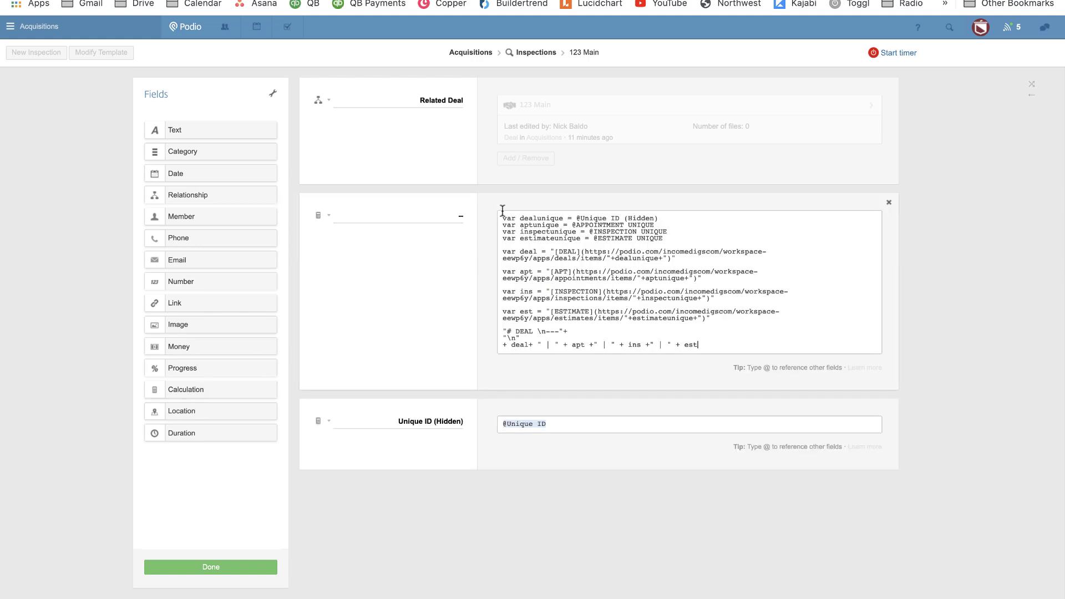
left_click_drag(663, 220, 583, 221)
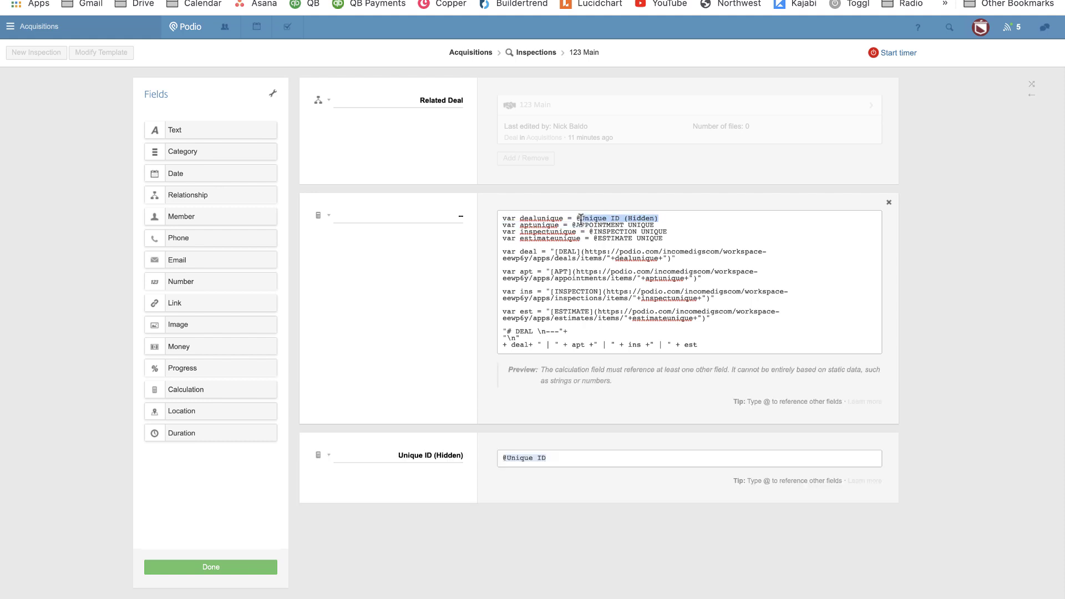
type("UNIQ")
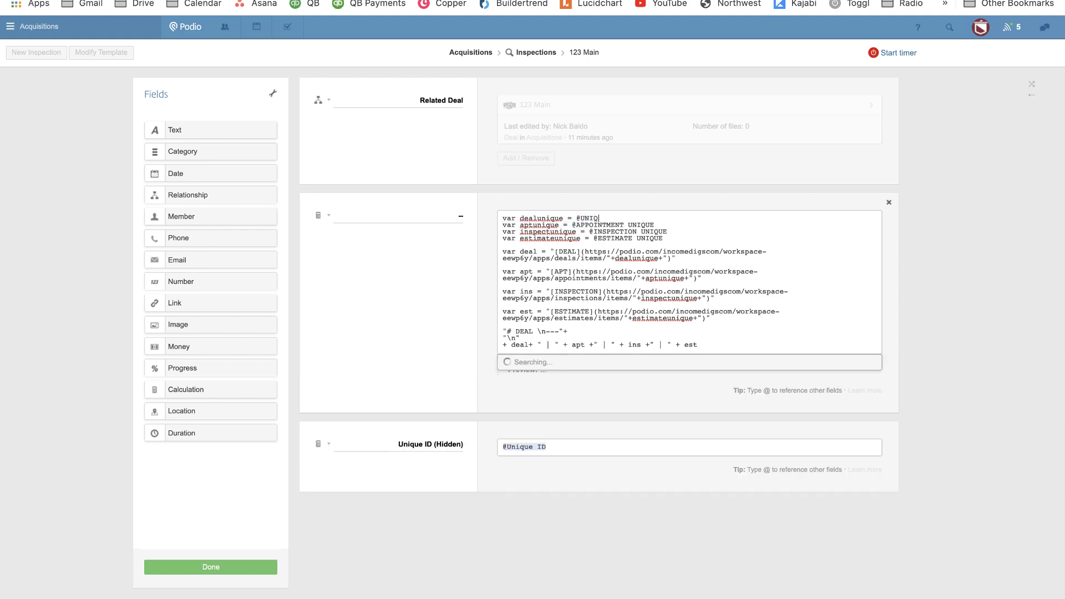
type("UE ID")
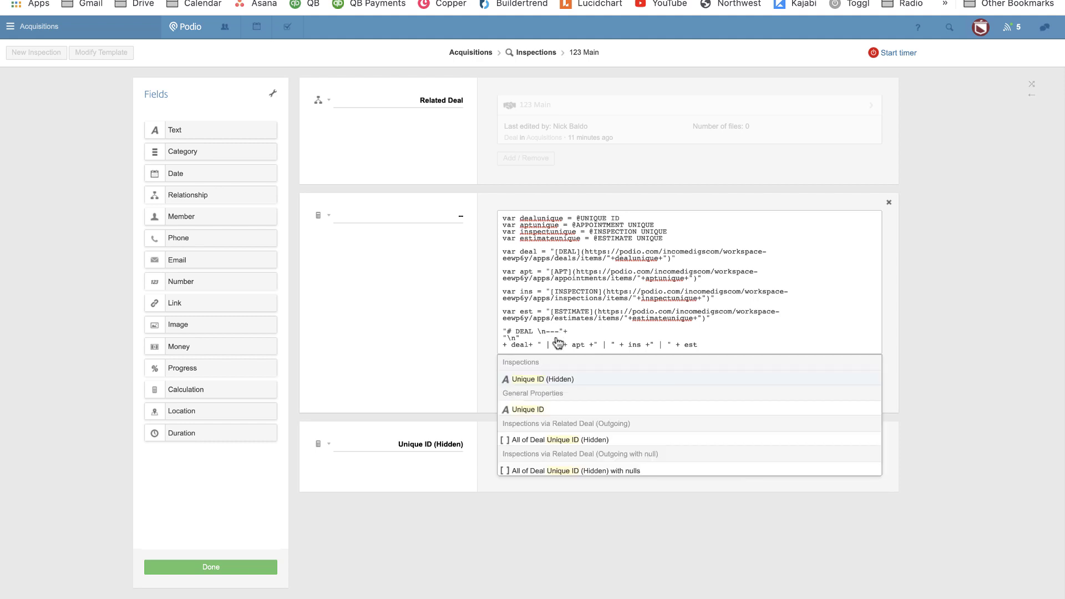
left_click(558, 441)
Re-link the appointment, inspection and estimate references to APPOINTMENT UNIQUE, Unique ID and ESTIMATE UNIQUE.
left_click_drag(654, 225, 577, 225)
type("APPOINTMENT")
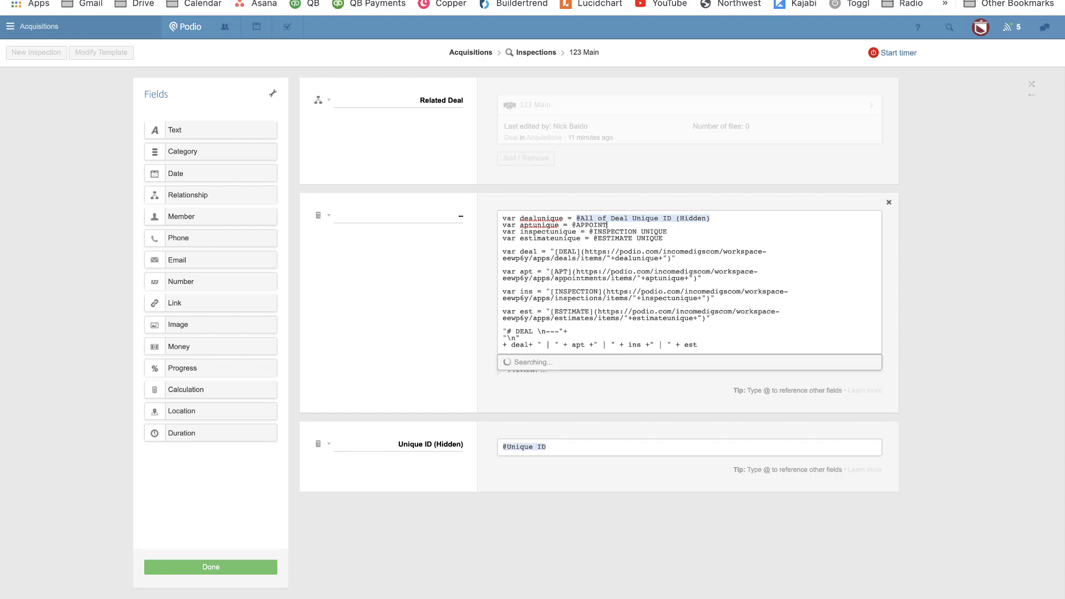
key("Return")
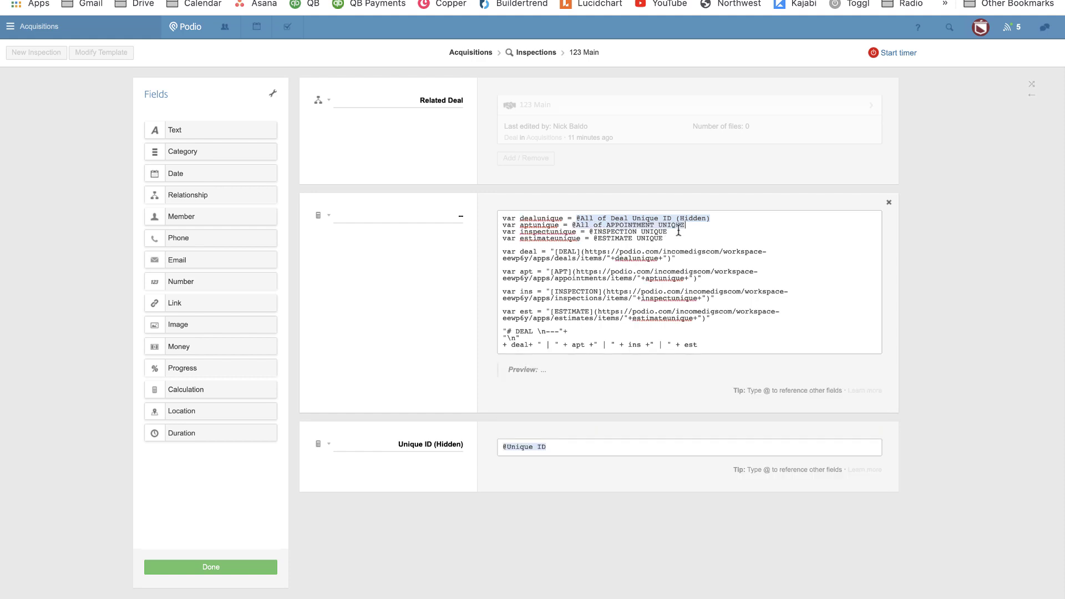
left_click_drag(672, 231, 594, 231)
type("UNIQU")
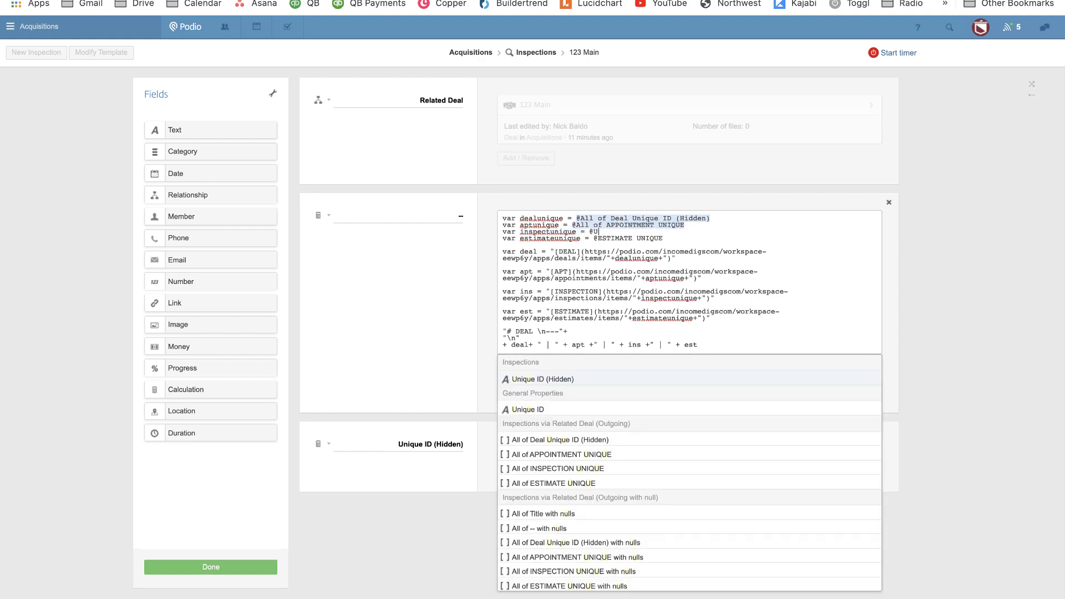
type("E")
key("Return")
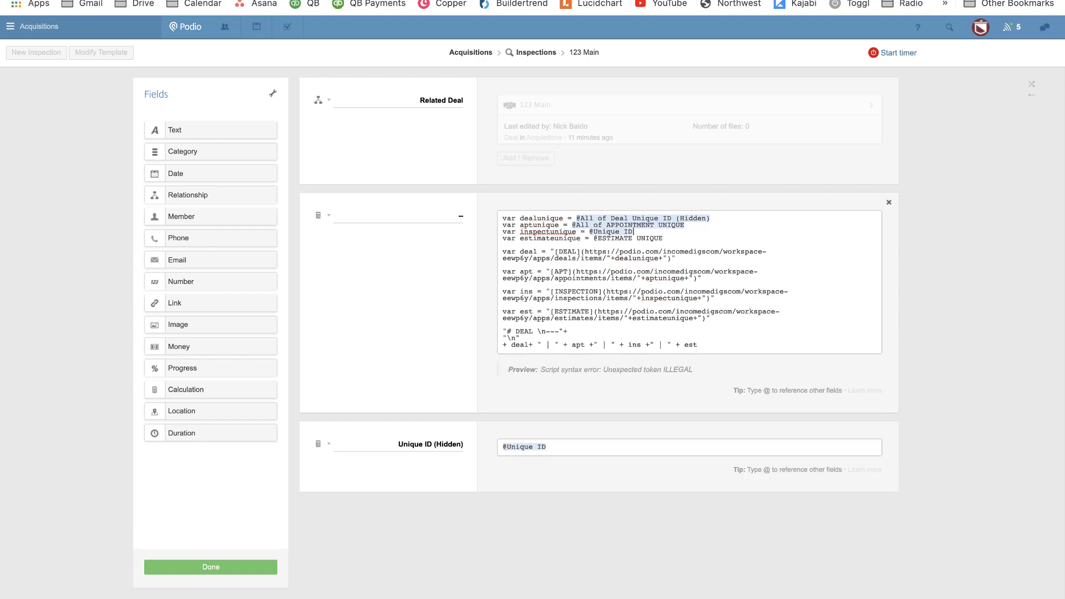
left_click_drag(664, 238, 599, 241)
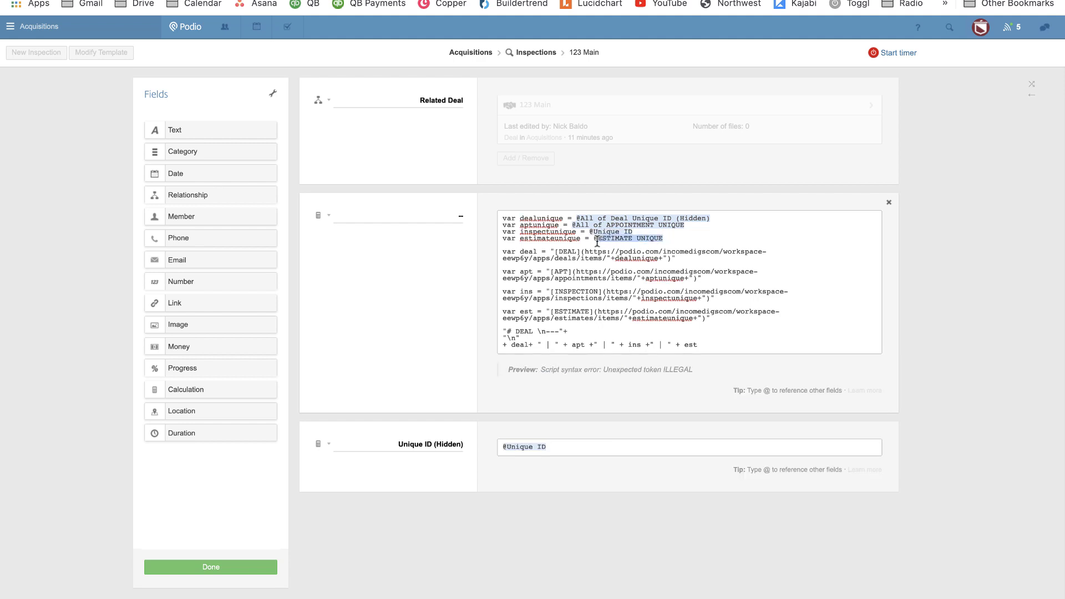
type("ESTIMATE UN")
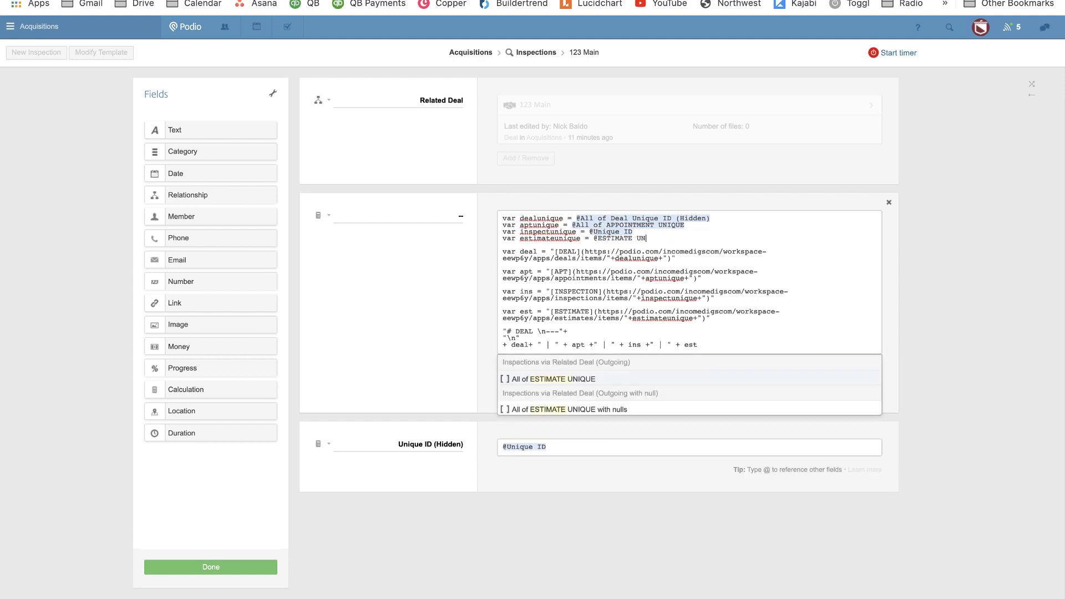
type("IQ")
key("Return")
Change the heading word DEAL to INPSECTION, save the template, and go to the linked estimate.
double_click(523, 331)
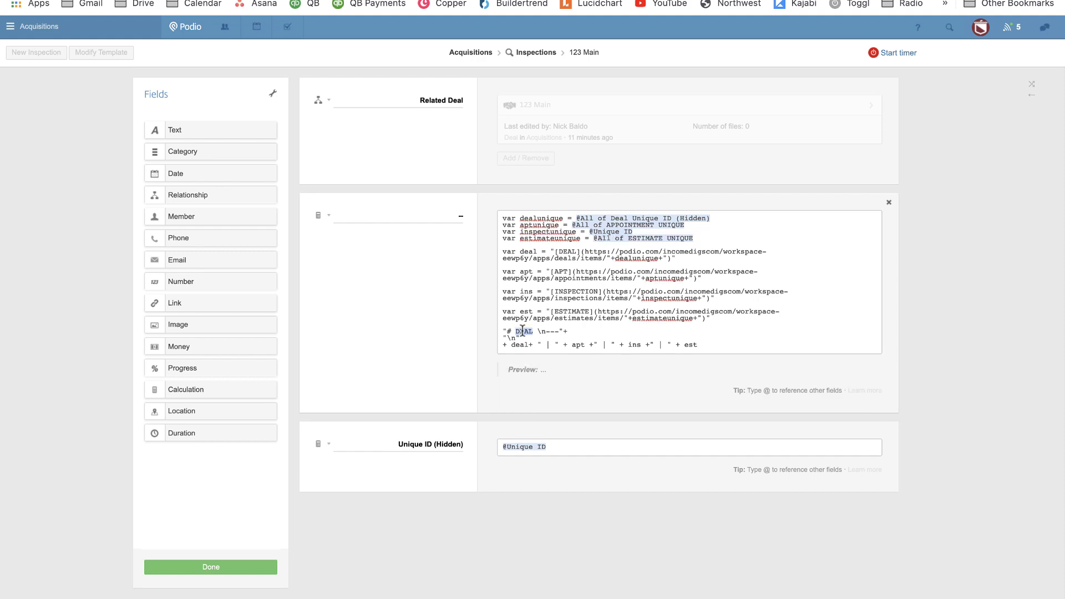
type("INPSECTION")
left_click(234, 570)
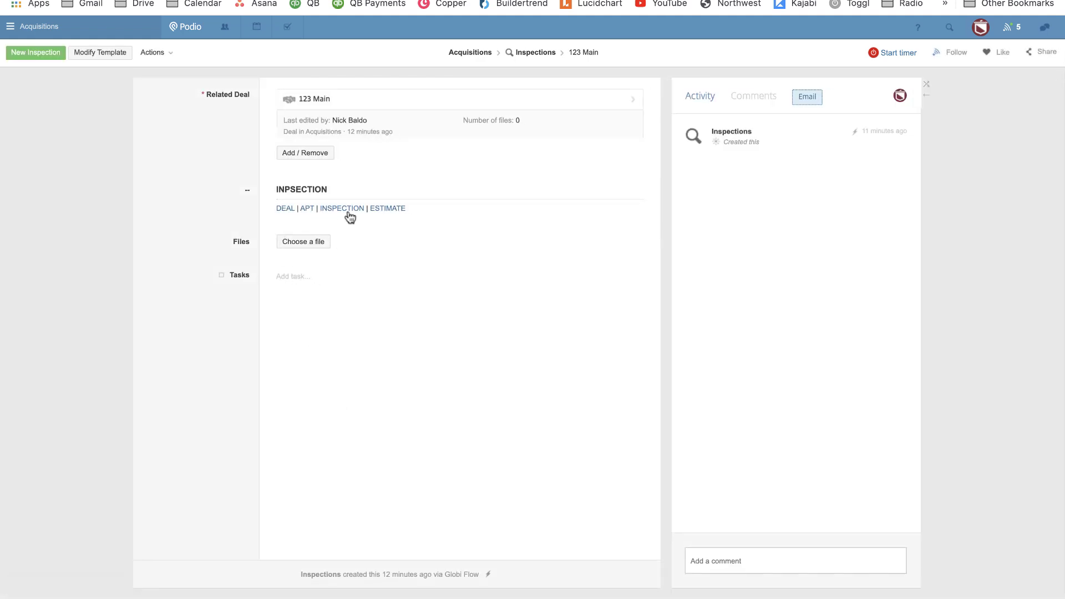
left_click(382, 209)
Add a calculation field labelled '--' above Unique ID, paste the script, and re-link the deal reference.
left_click(108, 52)
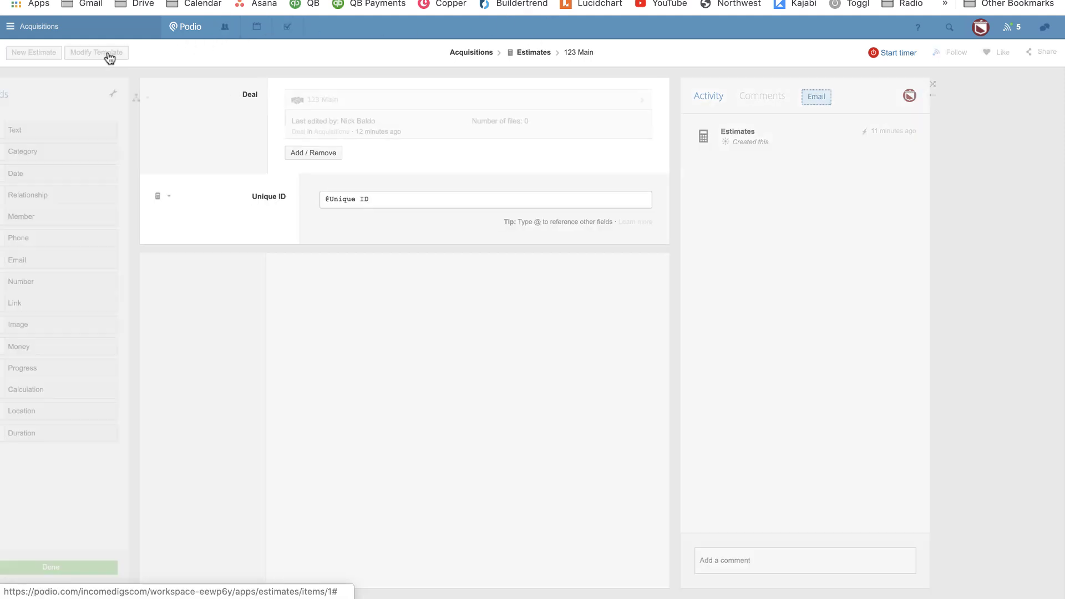
left_click_drag(194, 389, 398, 217)
type("--")
key("Tab")
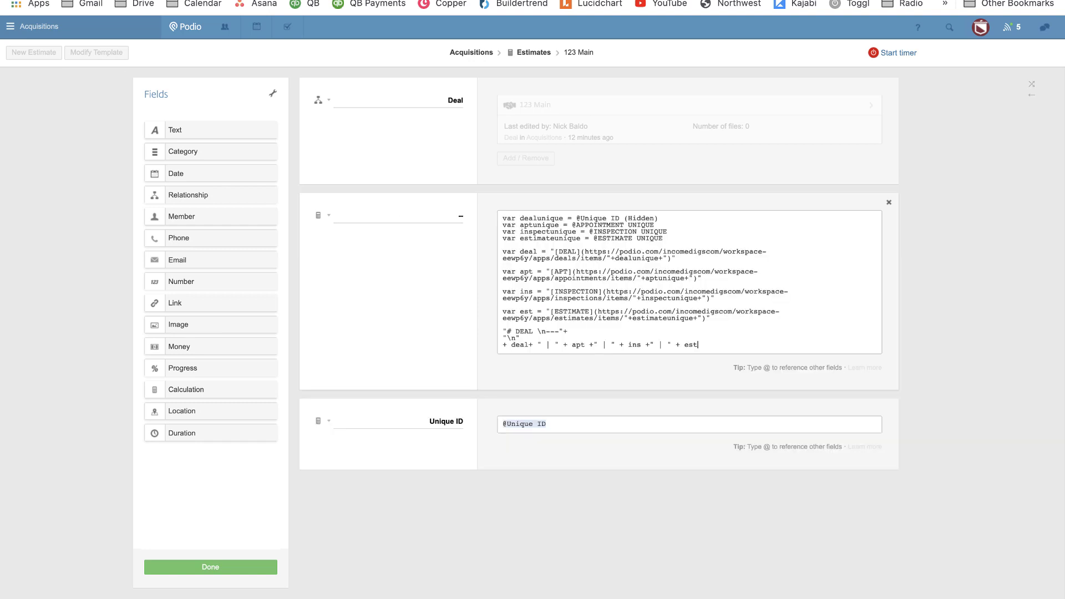
left_click_drag(658, 218, 581, 220)
type("UNIQUE")
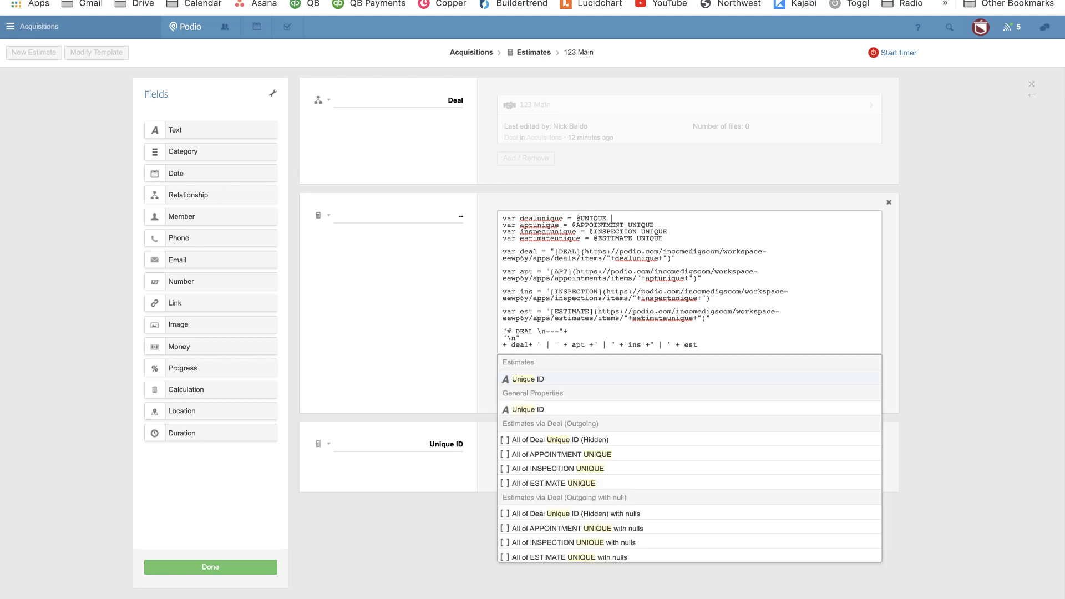
left_click(613, 439)
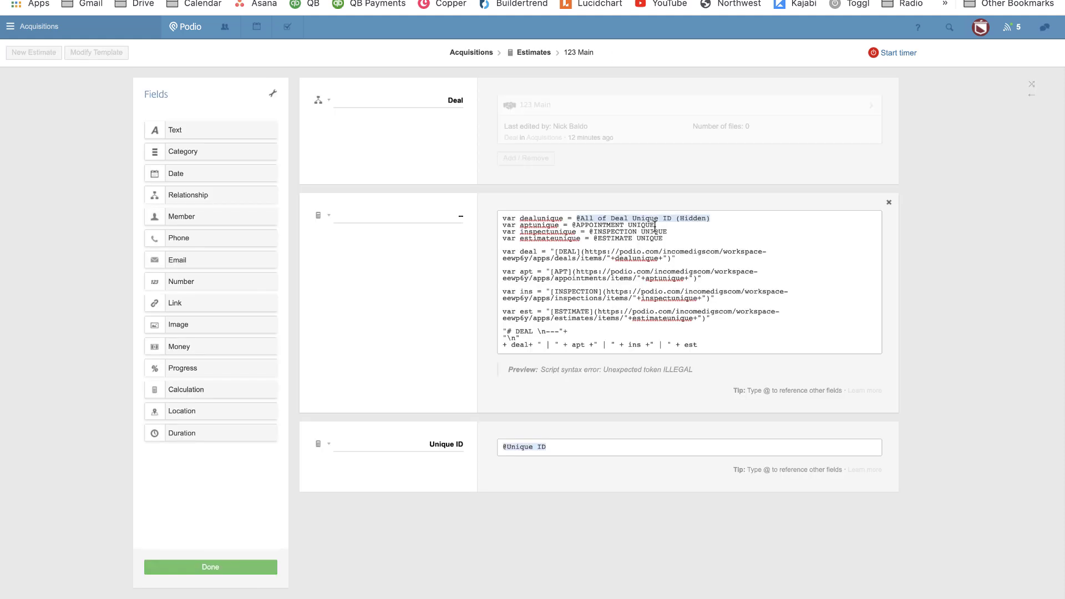
Re-link the appointment, inspection and estimate references to their UNIQUE fields.
left_click_drag(655, 227, 572, 226)
type("@All of APPOI")
type("NTMENT")
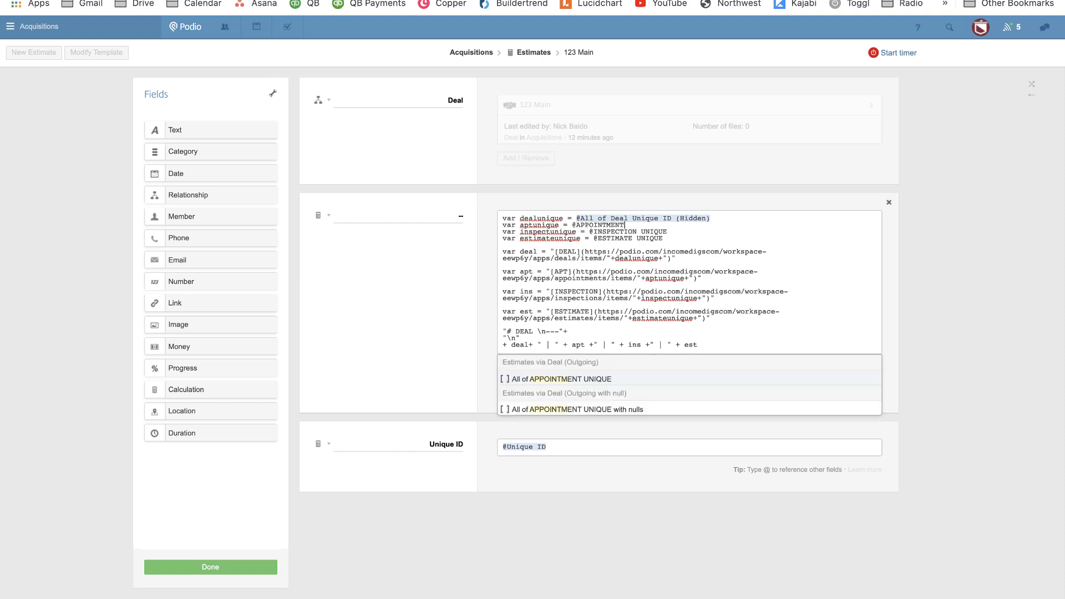
type(" U")
key("Return")
left_click_drag(672, 231, 595, 231)
type("INPSECTION")
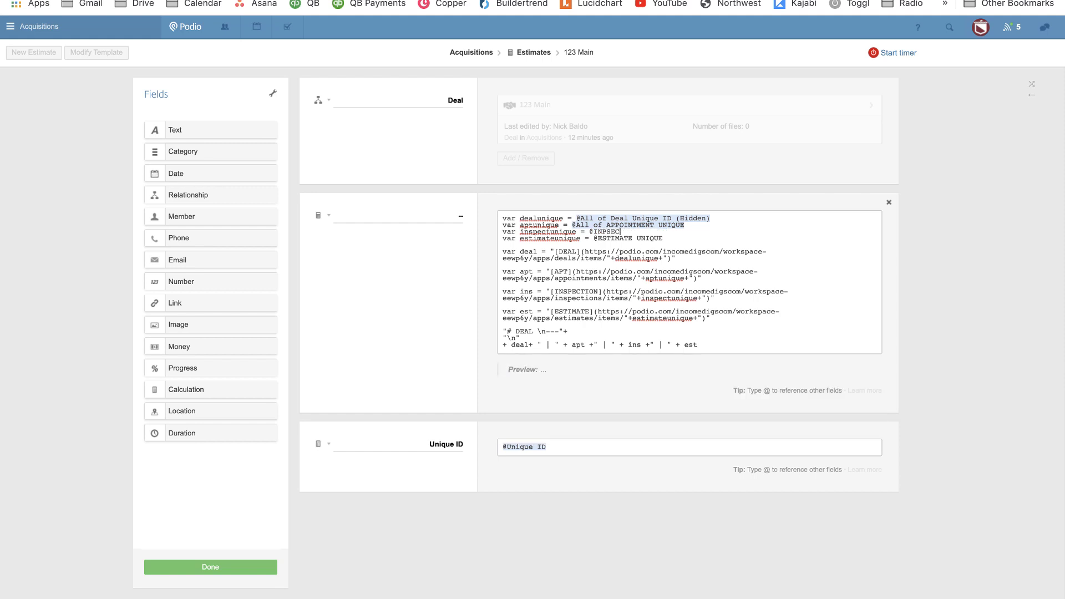
key("BackSpace")
type("SPEC")
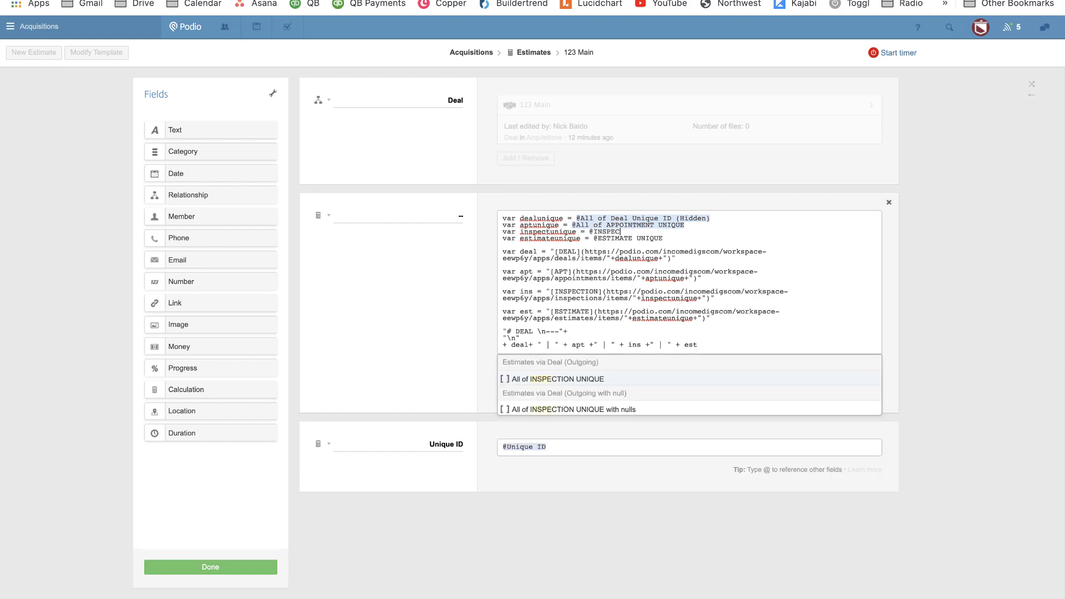
key("Return")
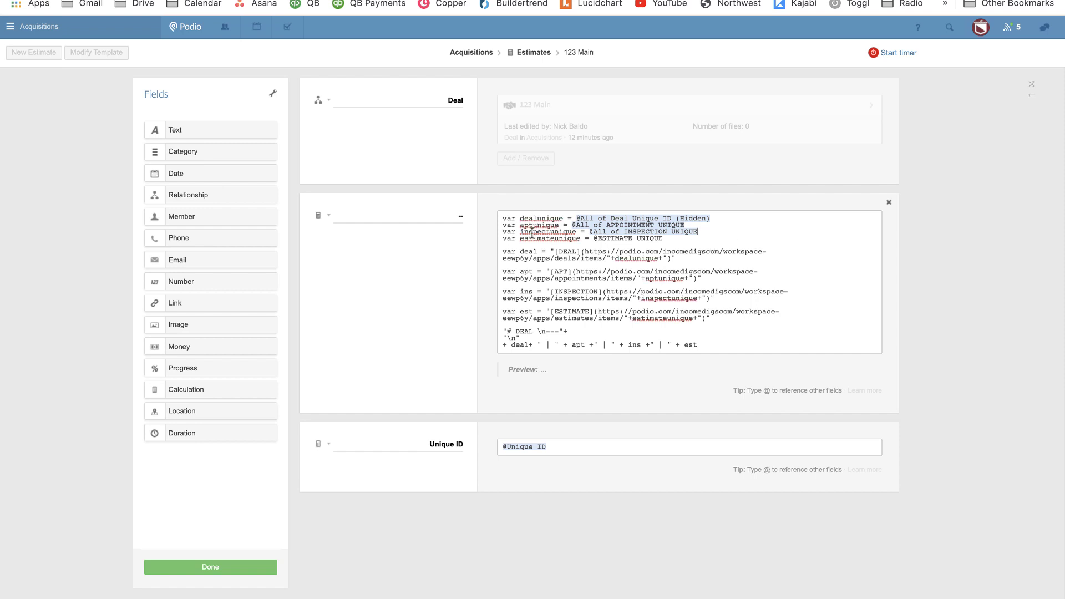
left_click_drag(664, 238, 597, 239)
type("ESTIMATE")
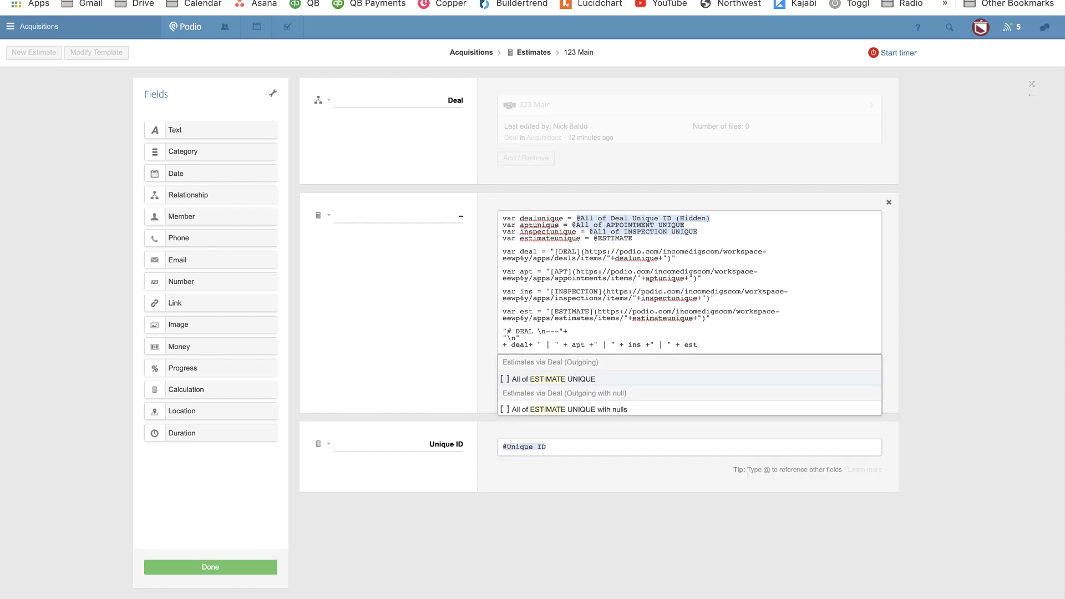
left_click(606, 381)
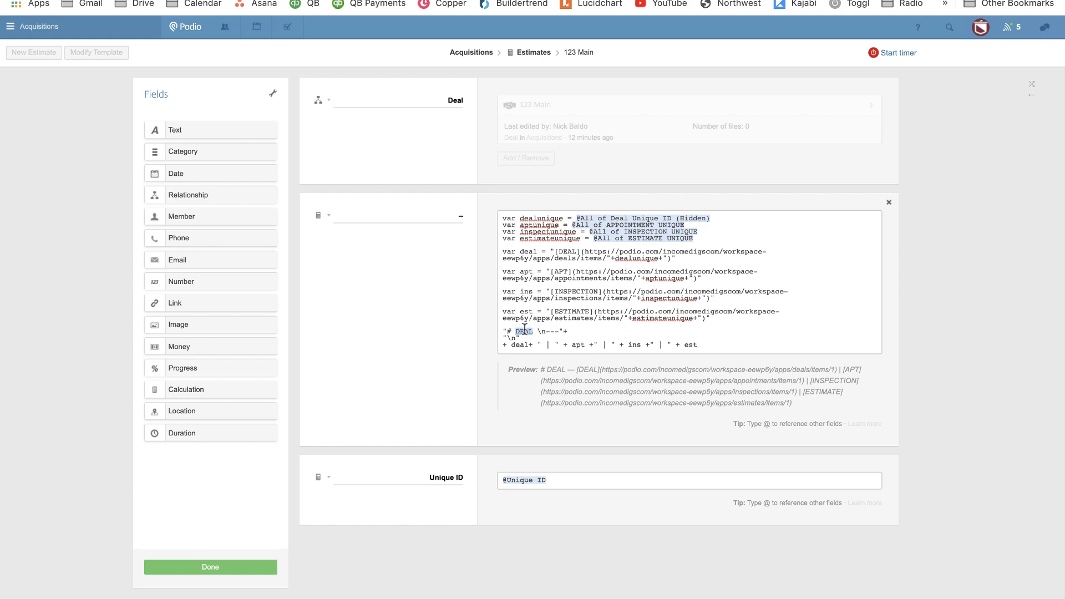
Change the heading word DEAL to ESTIMATE and save the template.
key("BackSpace")
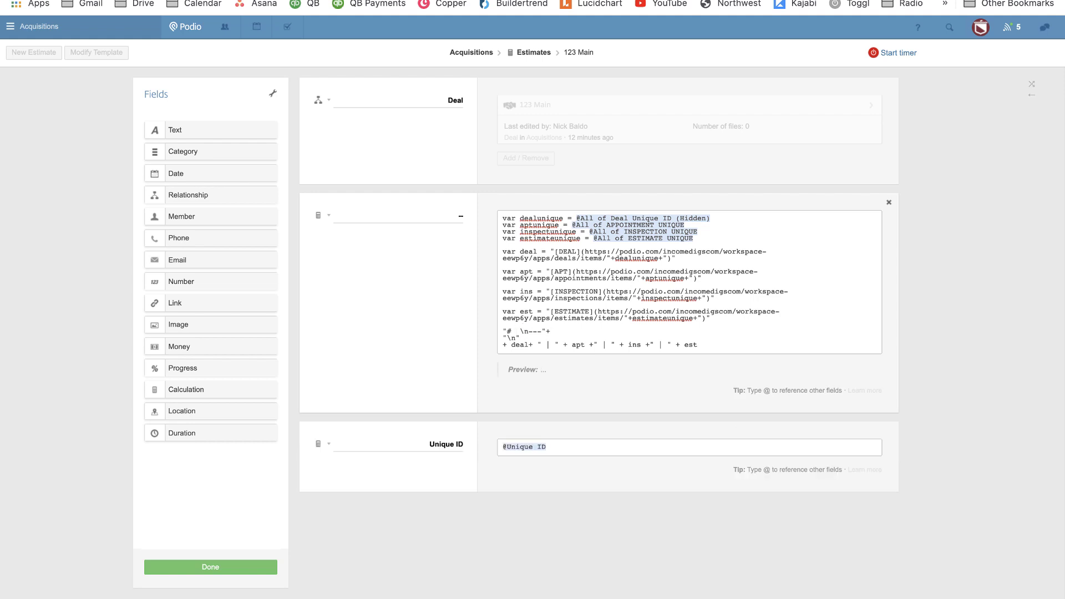
type("ESTIMATE")
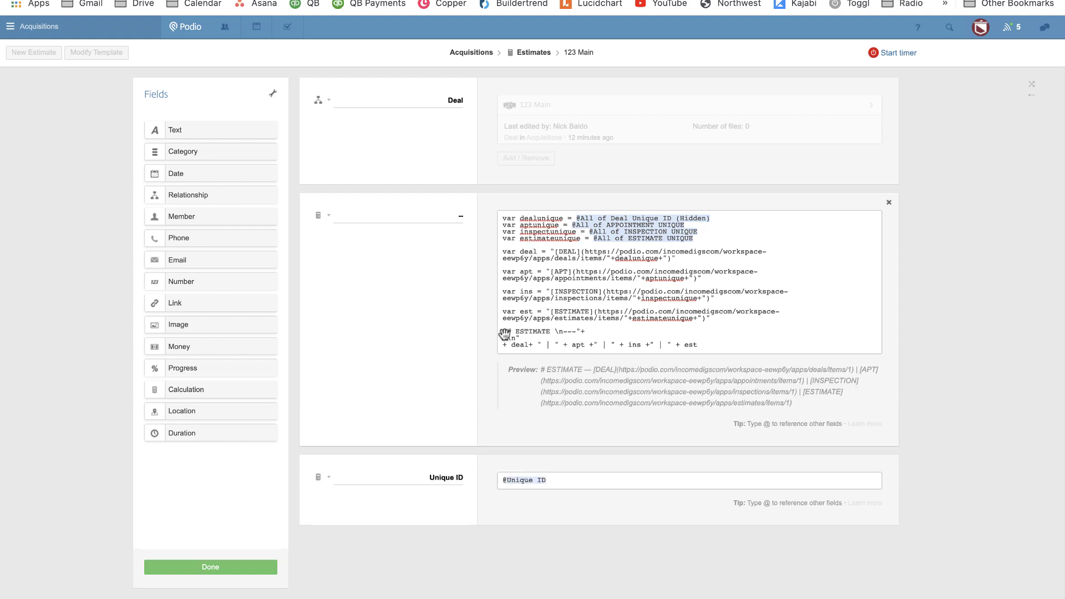
left_click(237, 565)
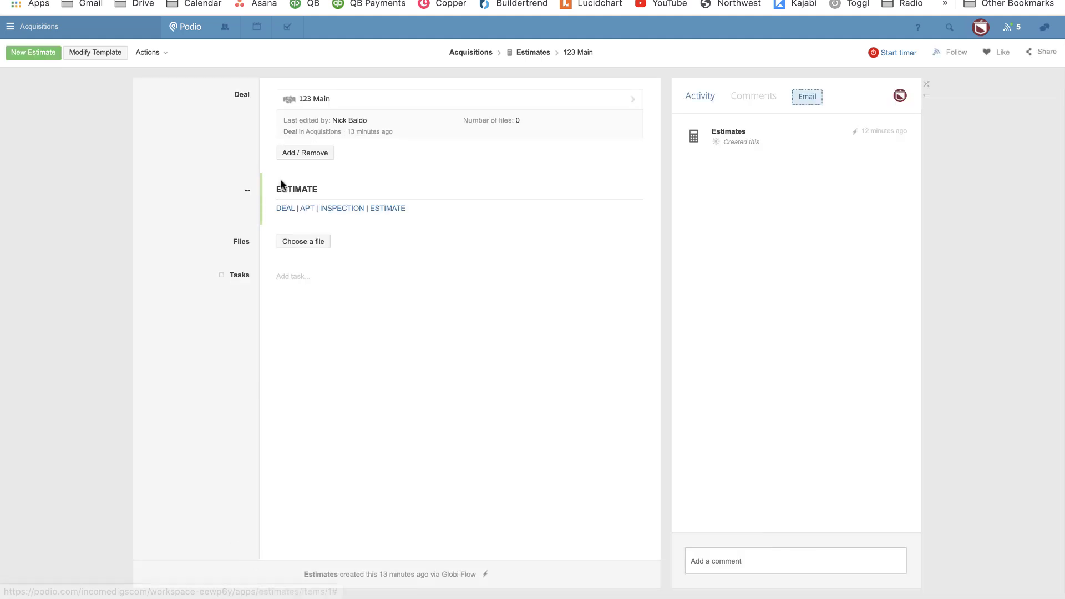
left_click(281, 208)
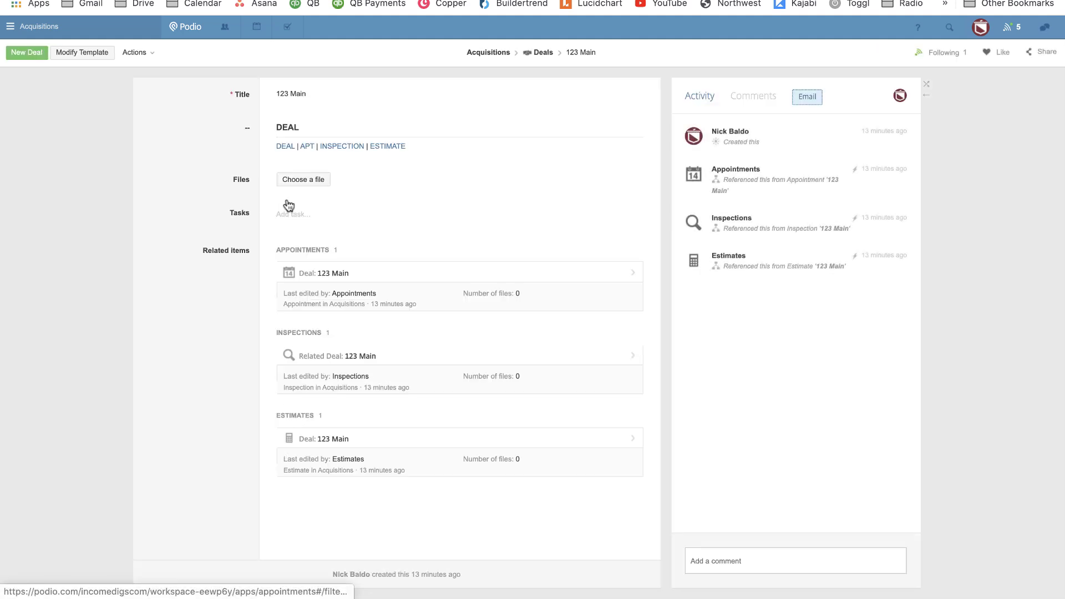
left_click(308, 148)
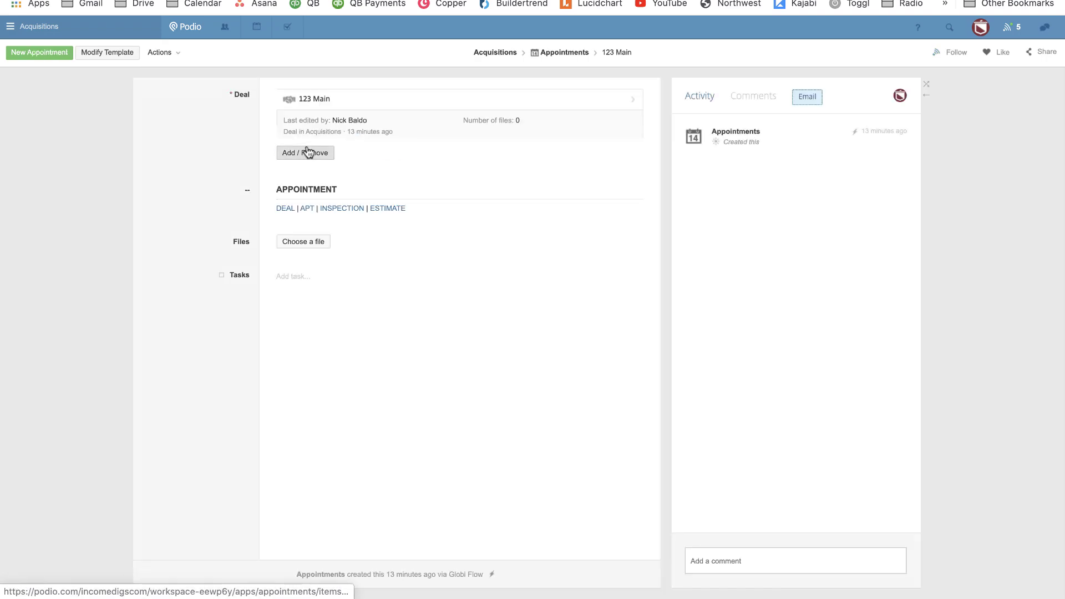
left_click(113, 56)
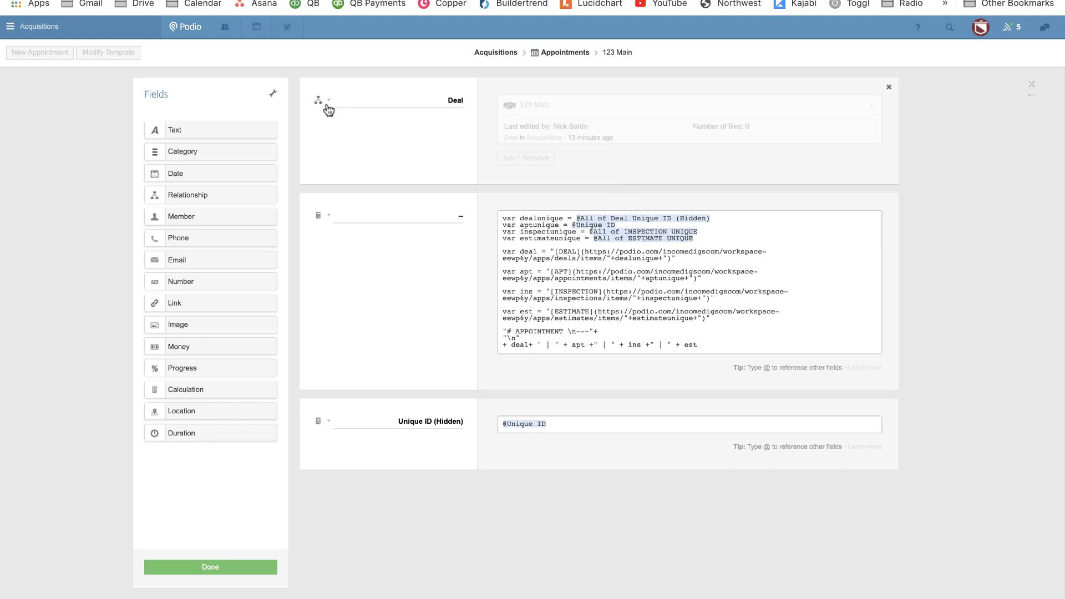
left_click(321, 104)
left_click_drag(205, 391, 435, 207)
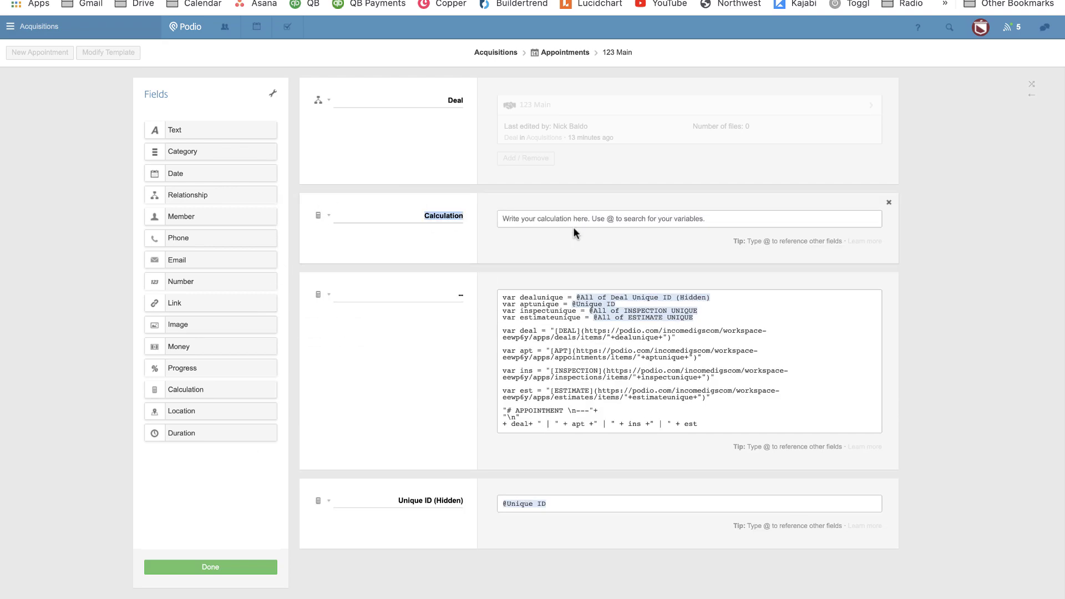
type("DEAL")
key("Tab")
type("@TITL")
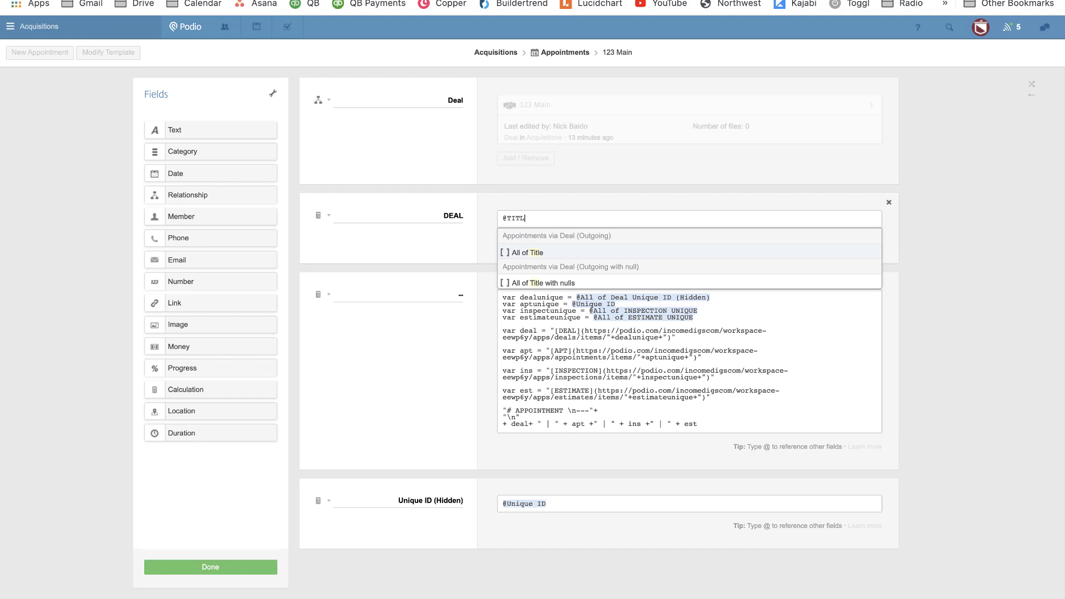
key("Return")
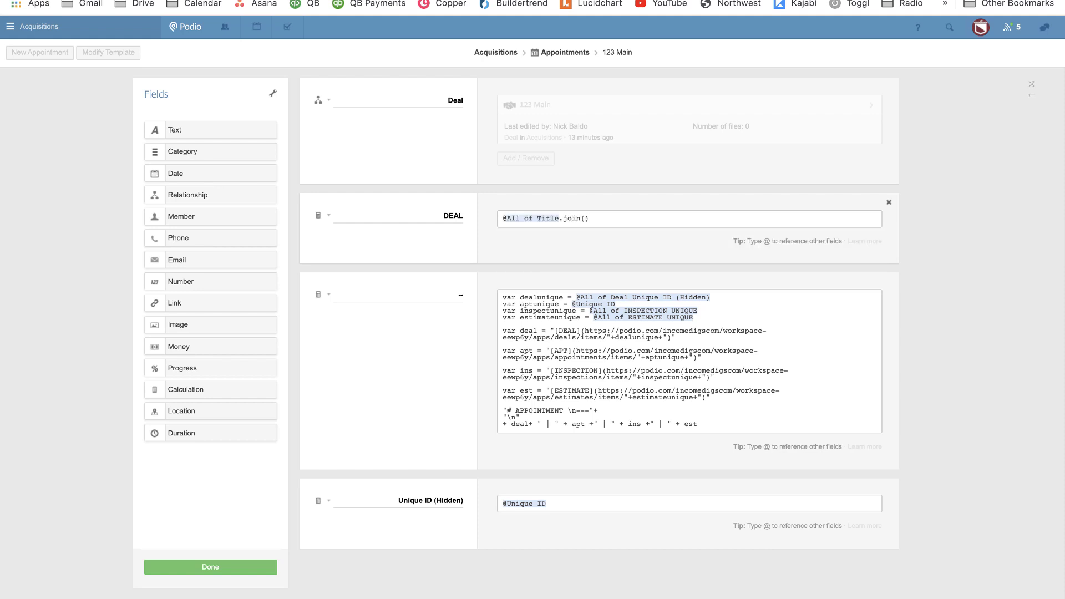
type(".join()")
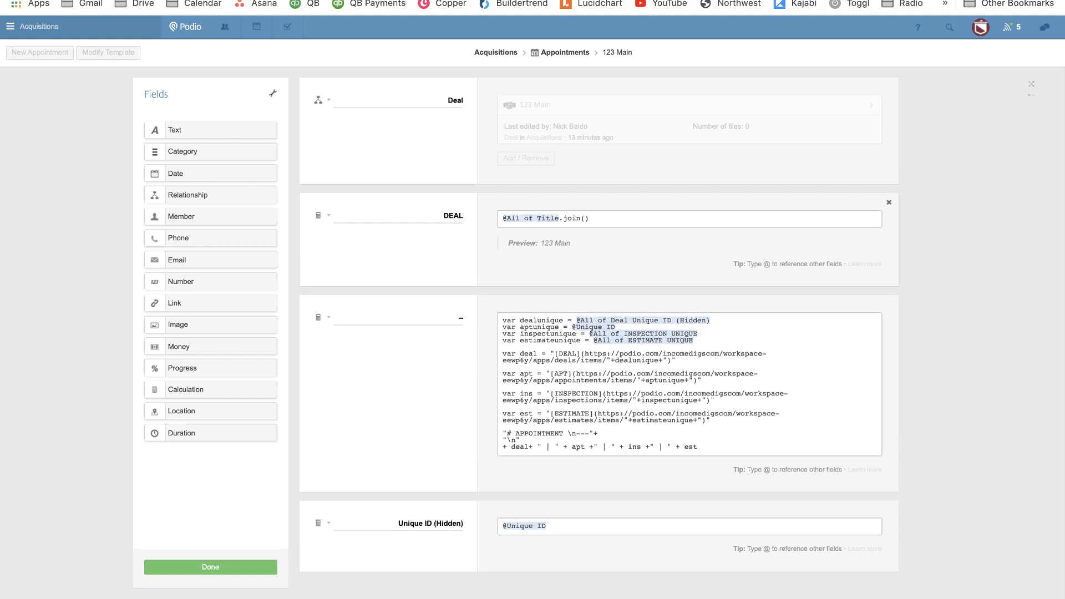
Move the Deal field below the DEAL calculation, save, and open the linked inspection.
left_click(321, 101)
left_click(383, 91)
left_click_drag(383, 92, 346, 243)
left_click(322, 203)
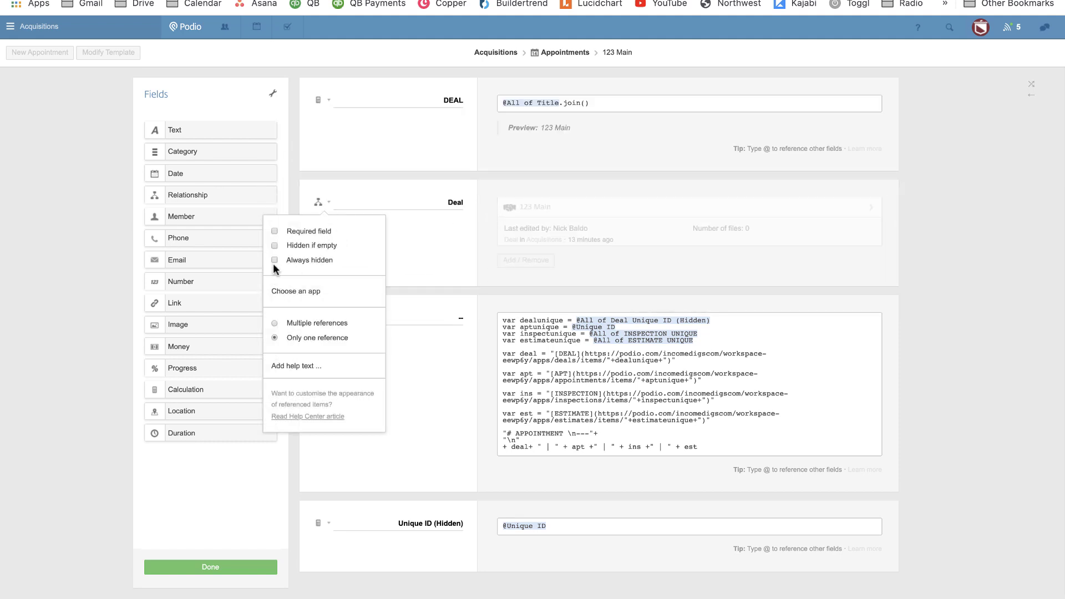
left_click(446, 404)
left_click(218, 566)
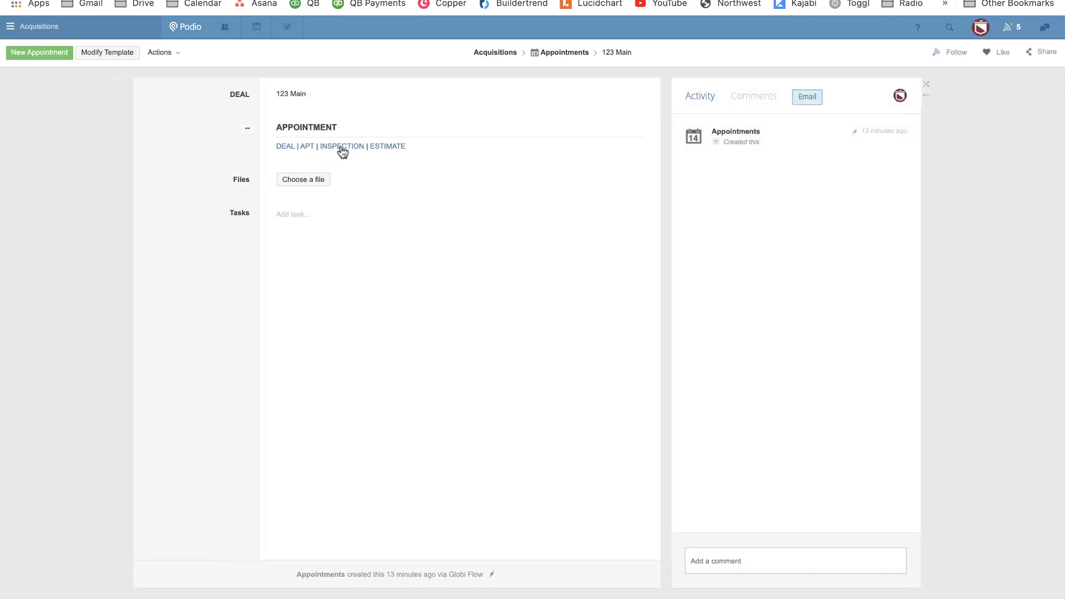
left_click(342, 148)
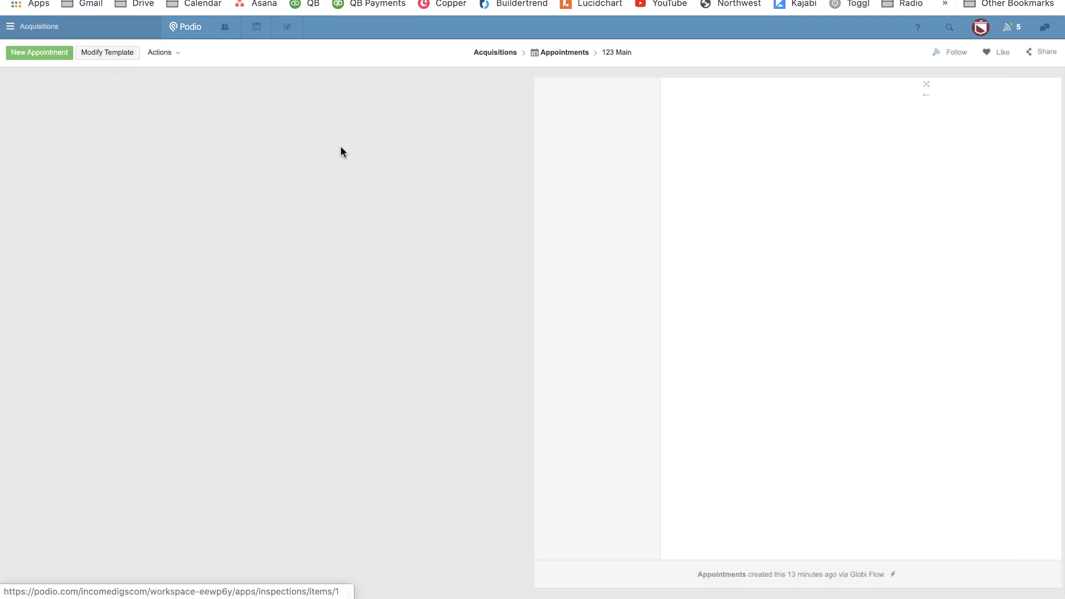
left_click(119, 55)
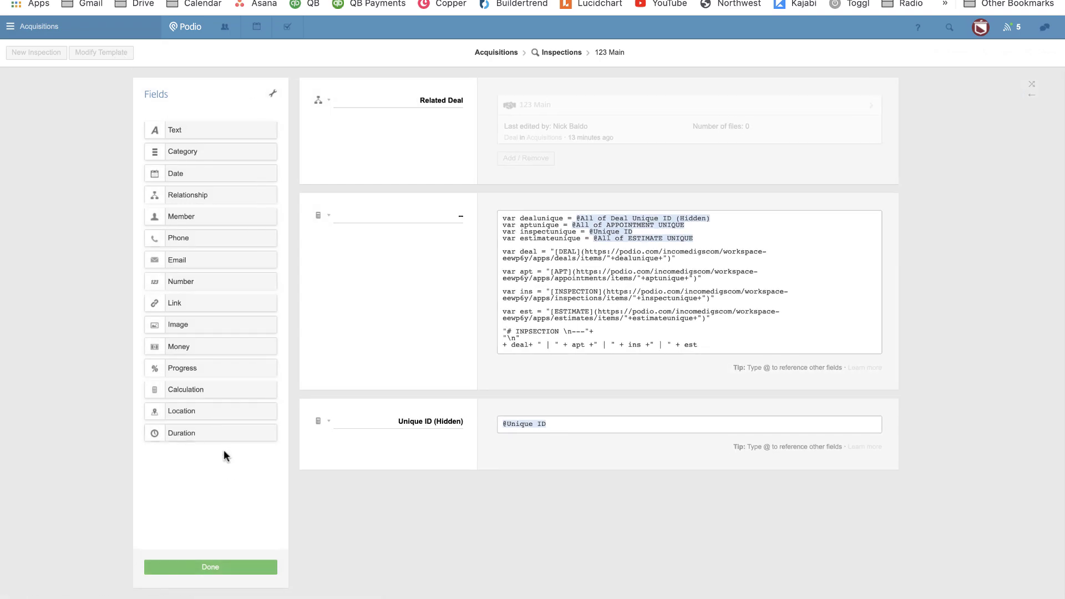
left_click_drag(202, 388, 433, 207)
double_click(434, 210)
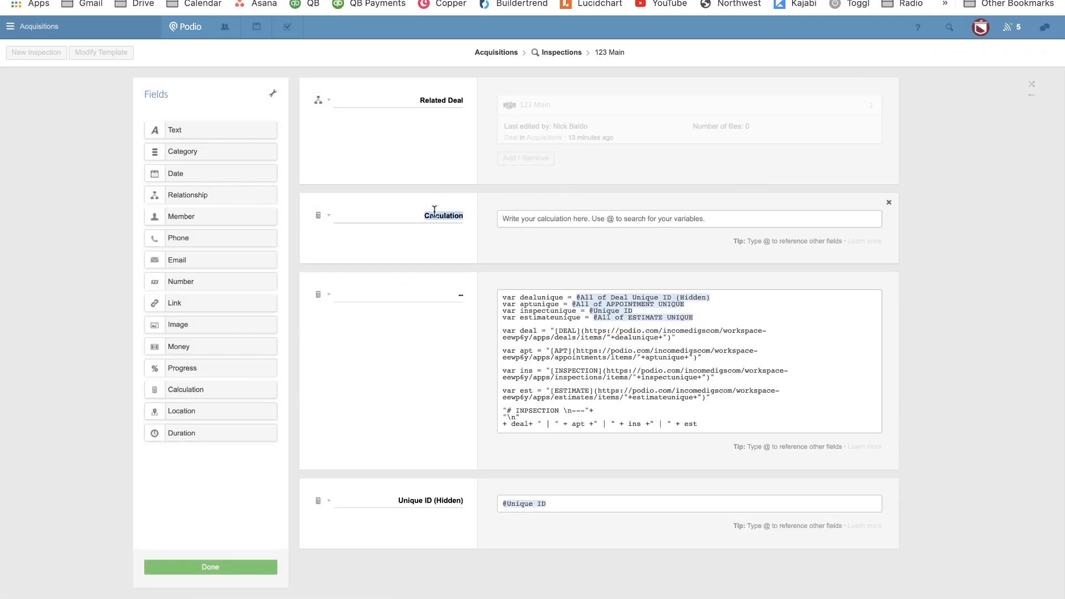
type("DEAL")
key("Tab")
type("@title")
key("Return")
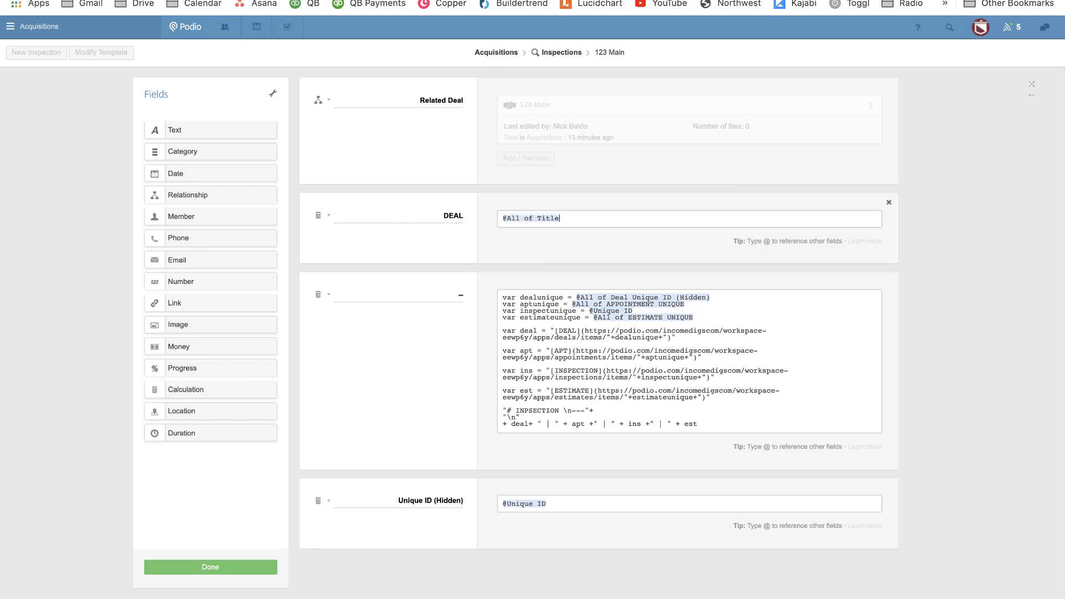
type(".join()")
Move Related Deal below DEAL, make it always hidden, save, and open the linked estimate.
left_click_drag(388, 94, 395, 206)
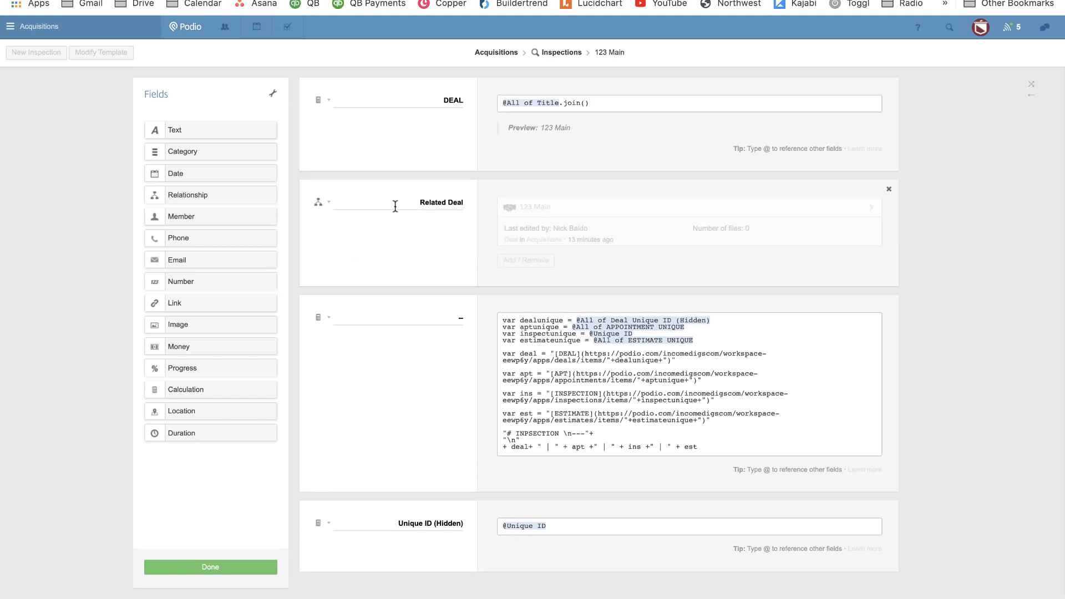
left_click(327, 202)
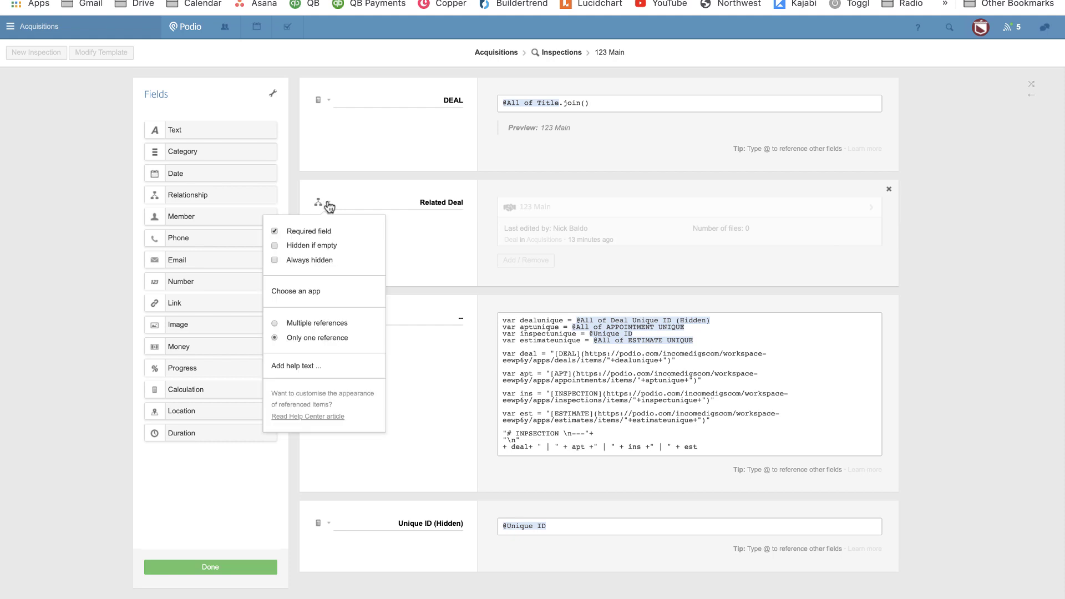
left_click(275, 260)
left_click(224, 568)
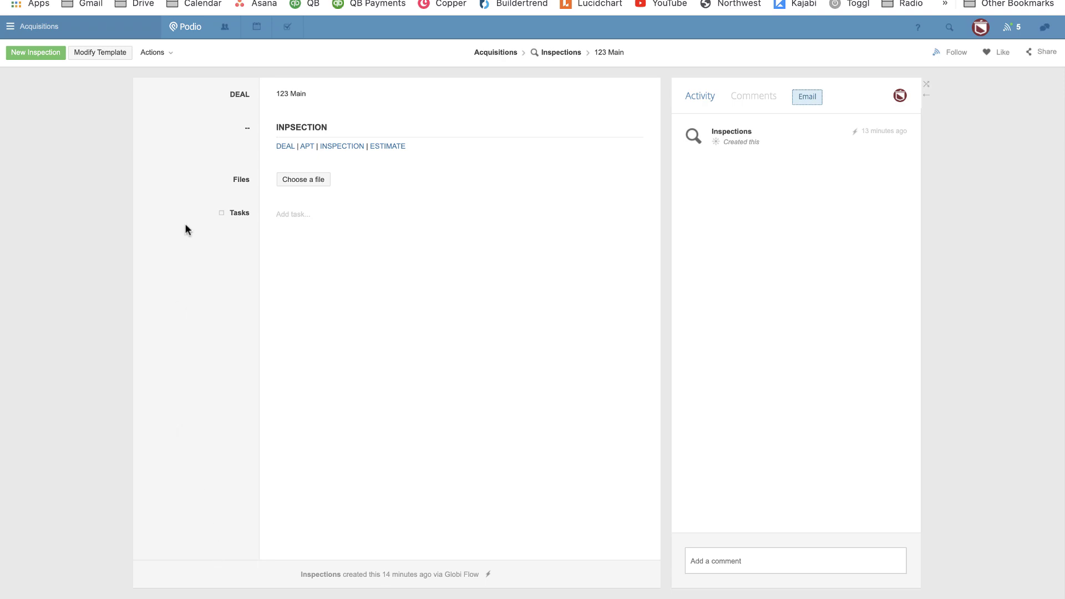
left_click(389, 147)
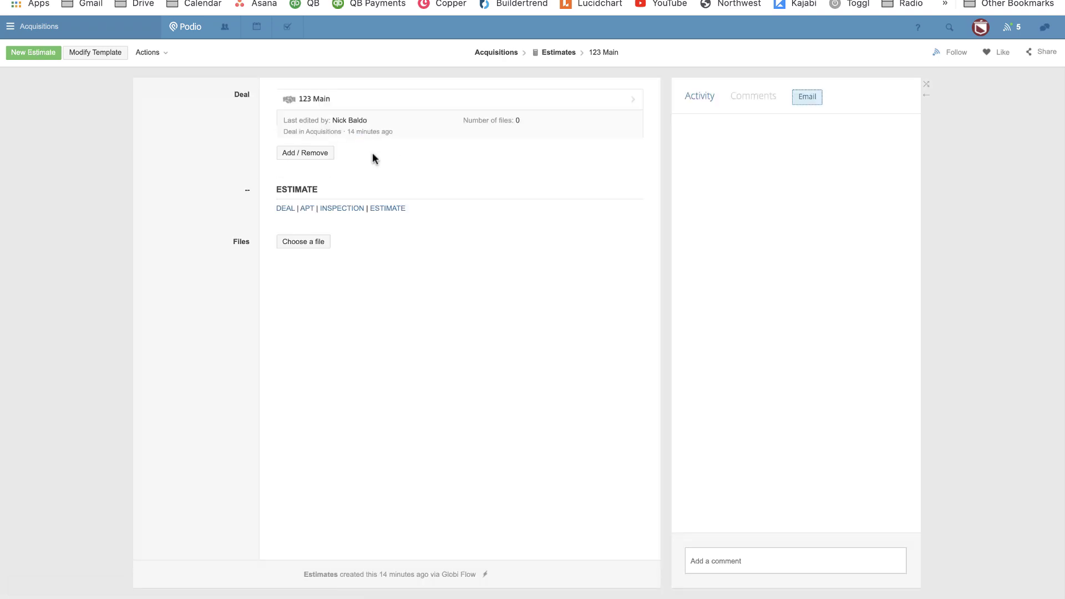
left_click(100, 52)
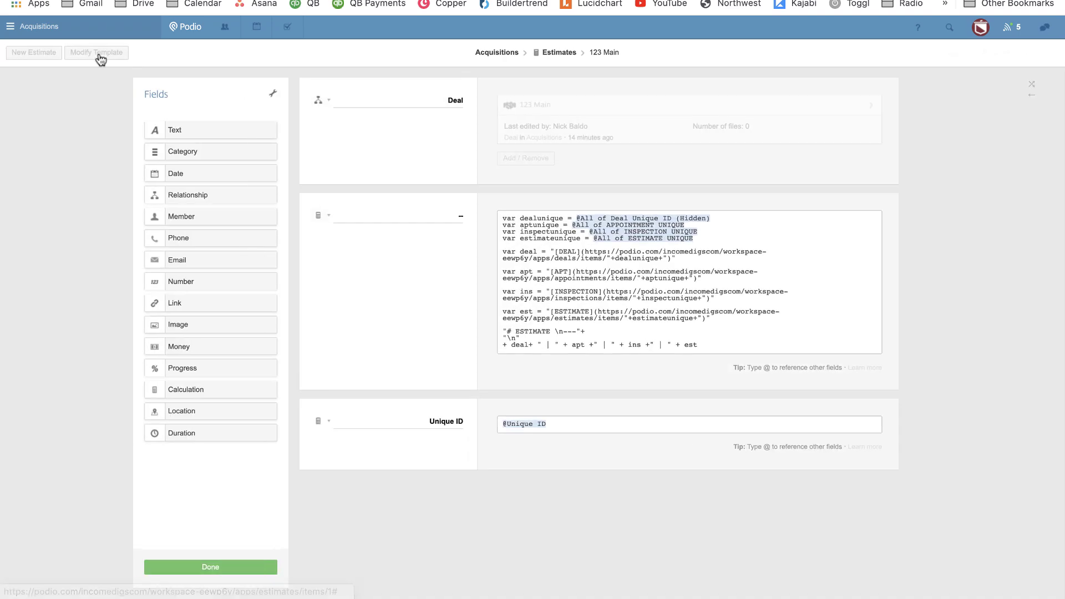
left_click_drag(209, 388, 425, 200)
double_click(424, 216)
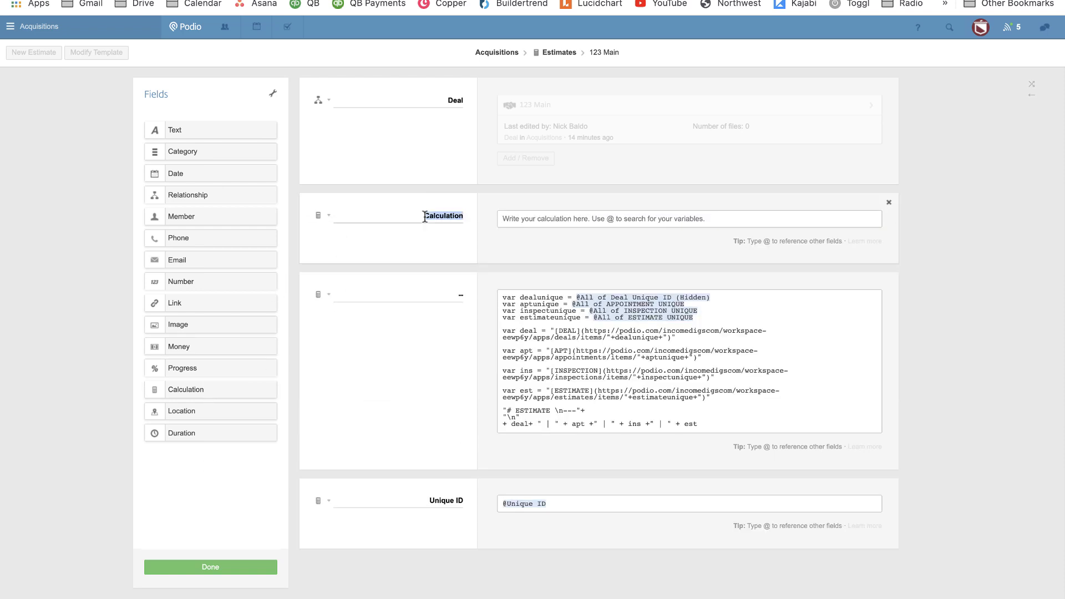
type("Deal")
key("shift+Tab")
type("DEAL")
key("Tab")
type("@title")
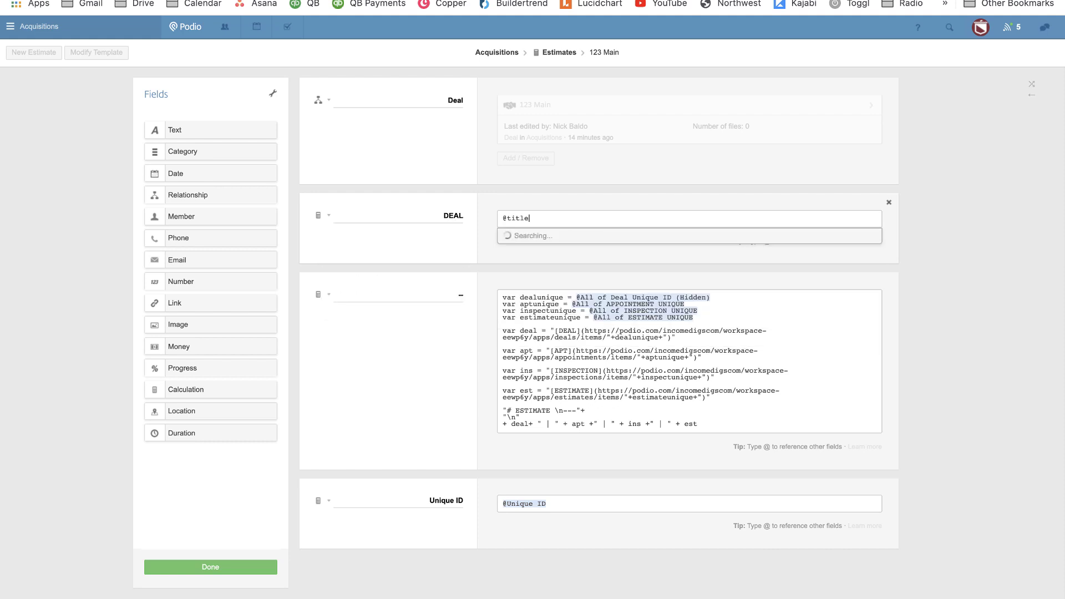
key("Return")
type(".join(")
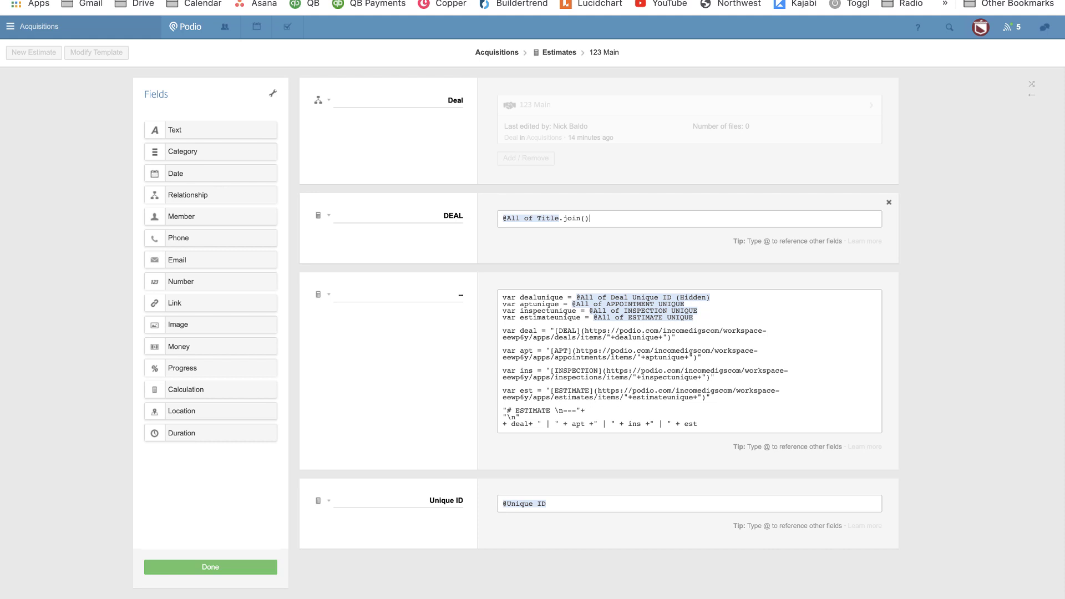
Move DEAL above the Deal field, make Deal always hidden, save, and open the linked deal.
left_click_drag(397, 202, 394, 100)
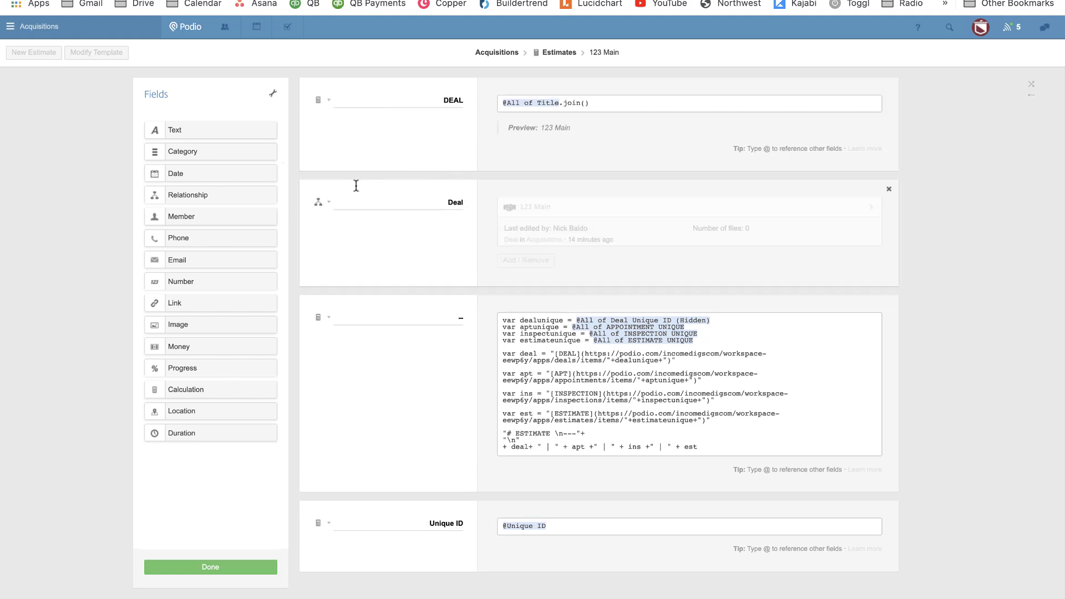
left_click(321, 201)
left_click(275, 258)
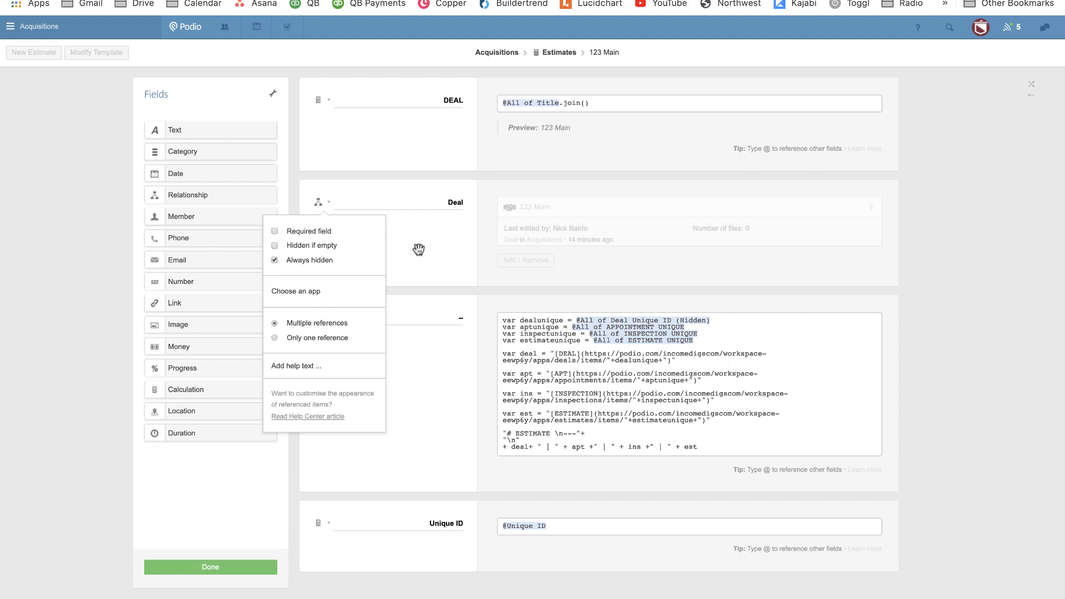
left_click(471, 238)
left_click(248, 567)
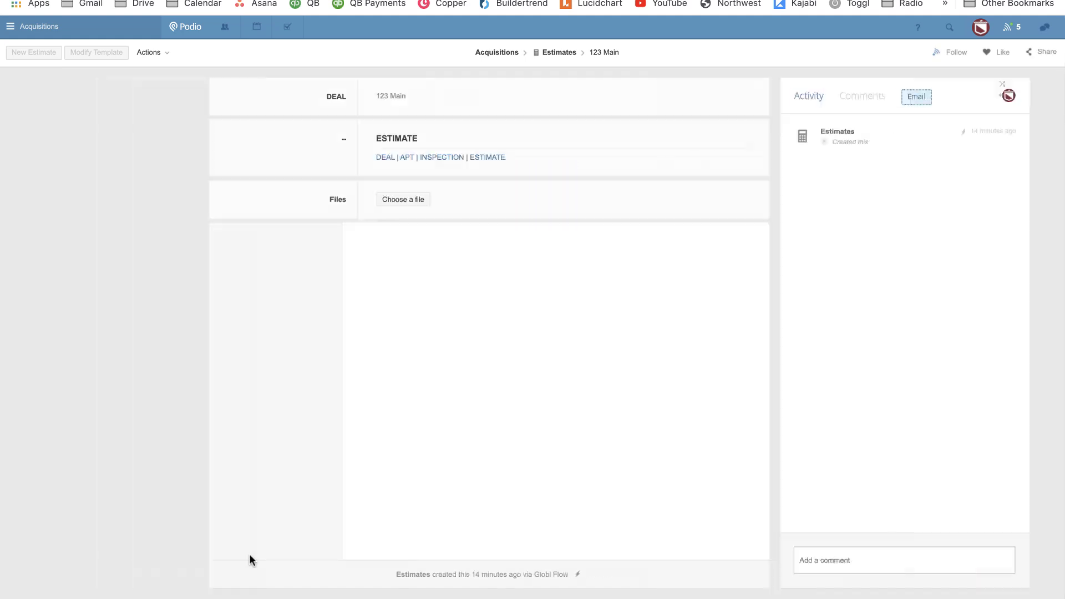
left_click(281, 149)
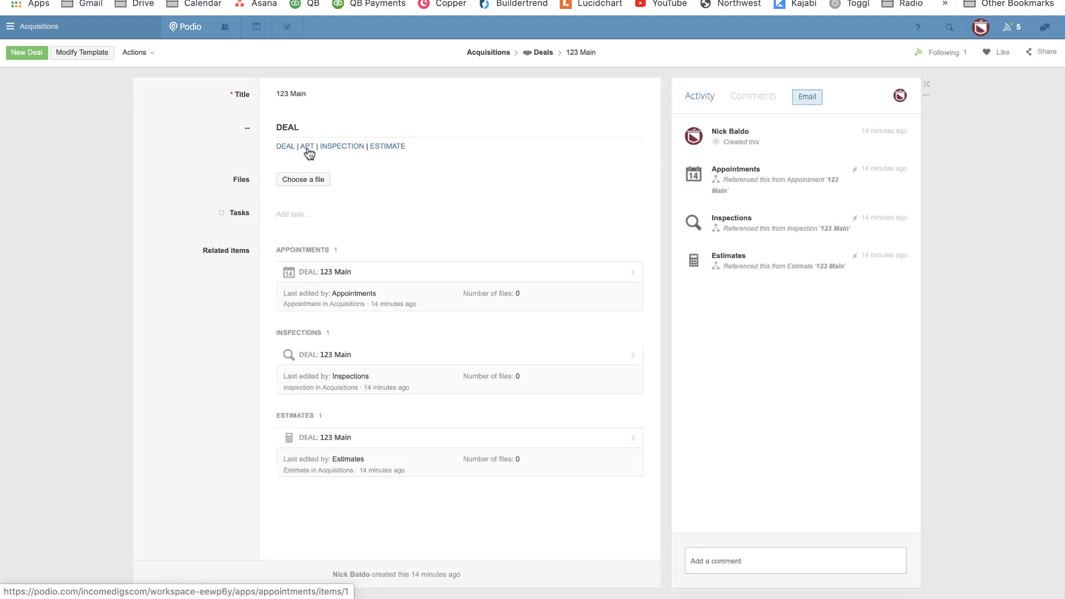
left_click(307, 147)
left_click(331, 147)
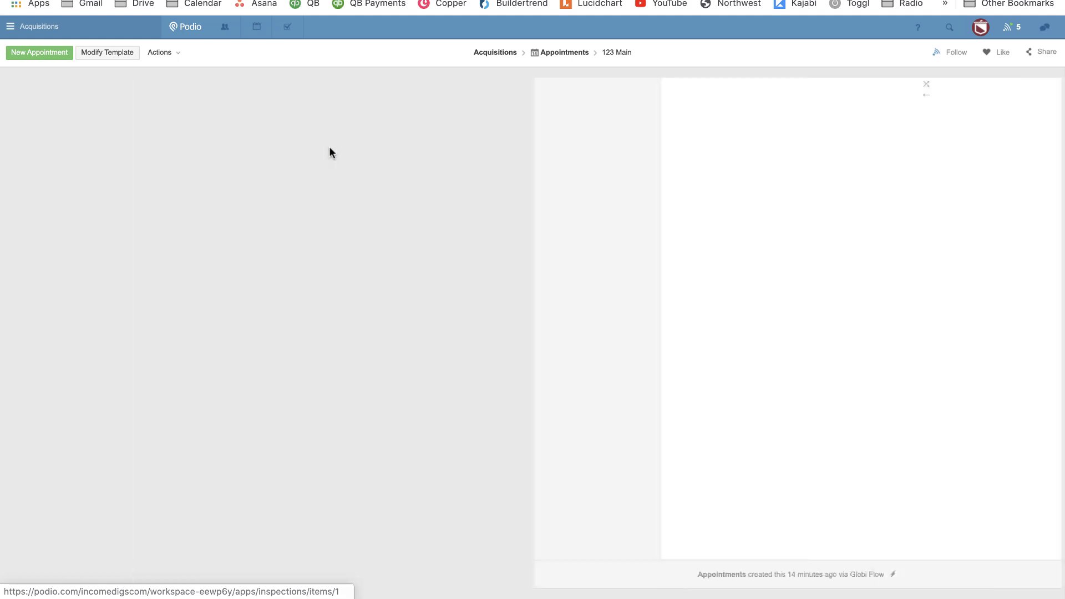
left_click(382, 148)
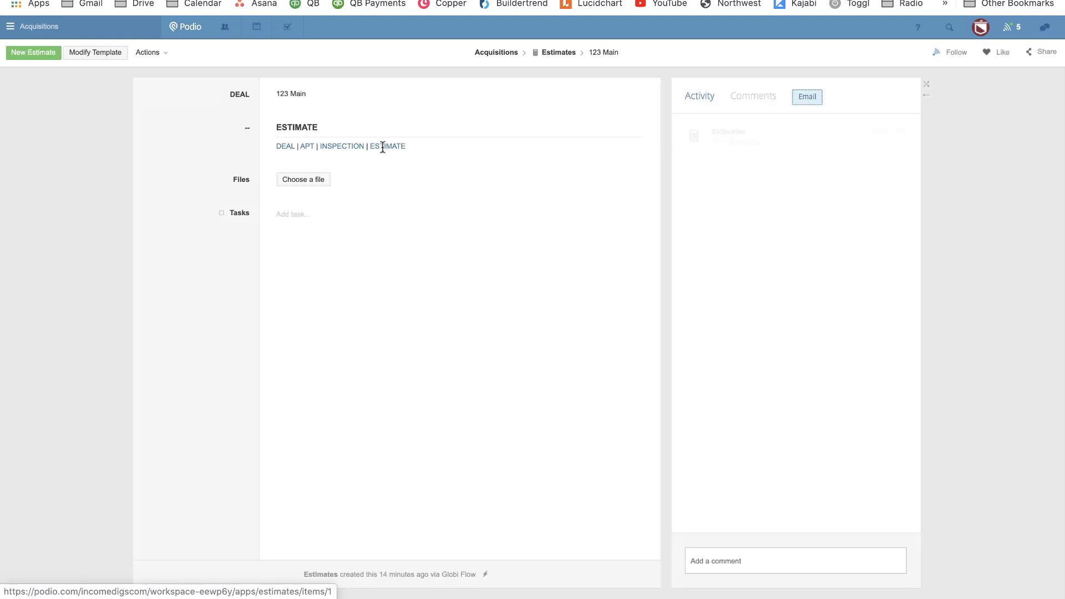
left_click(341, 146)
left_click(305, 147)
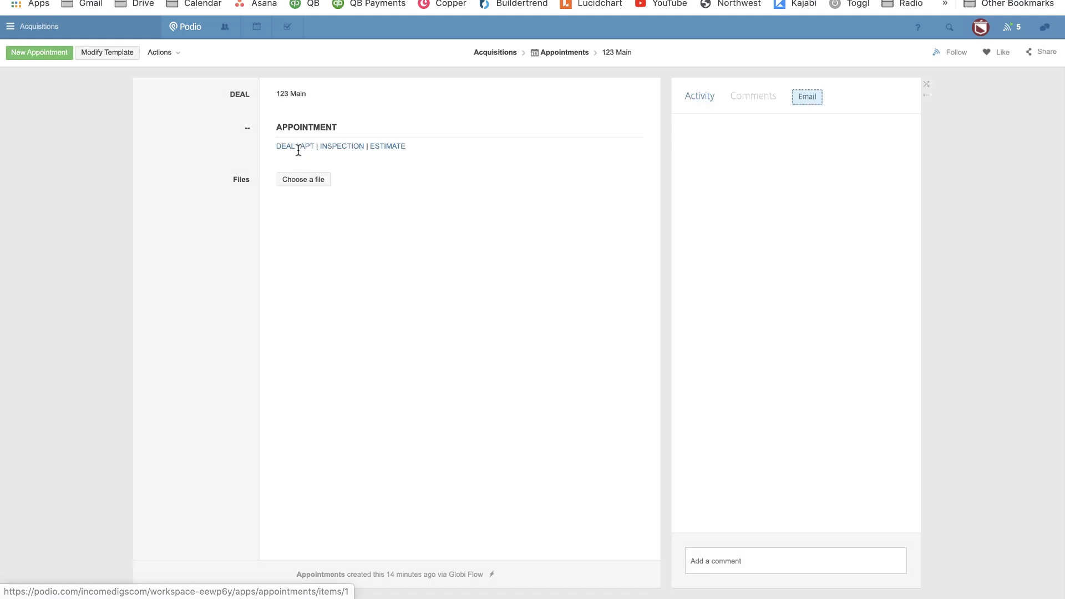
left_click(286, 147)
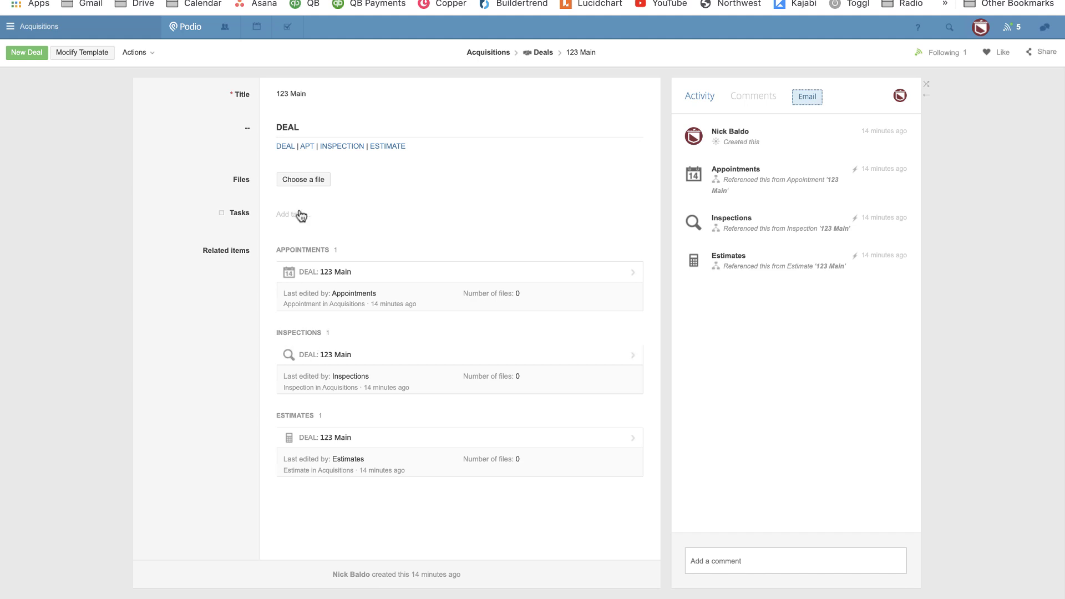
left_click(308, 146)
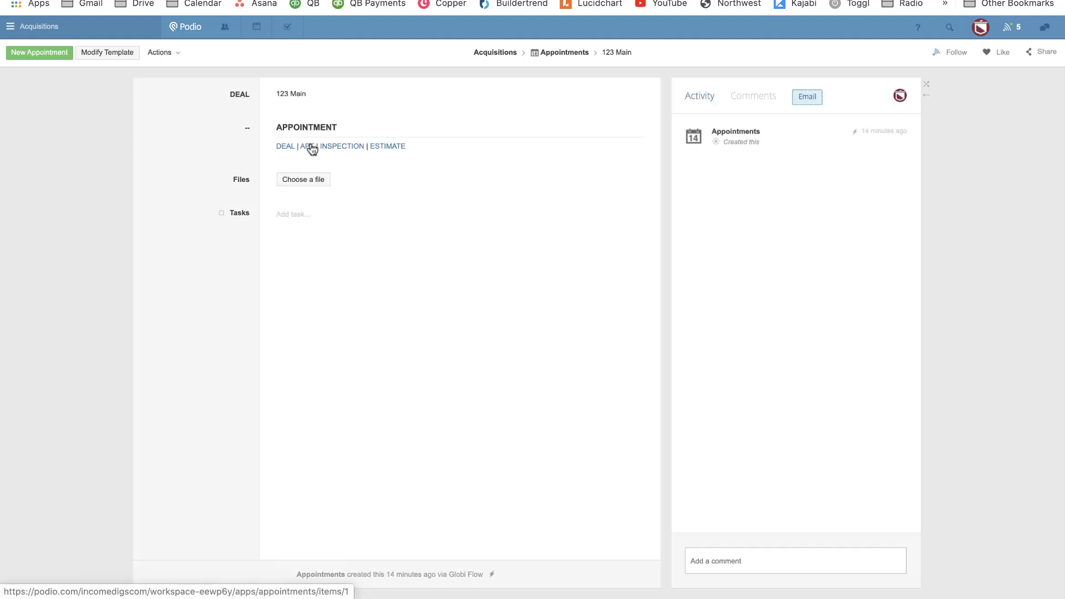
left_click(342, 148)
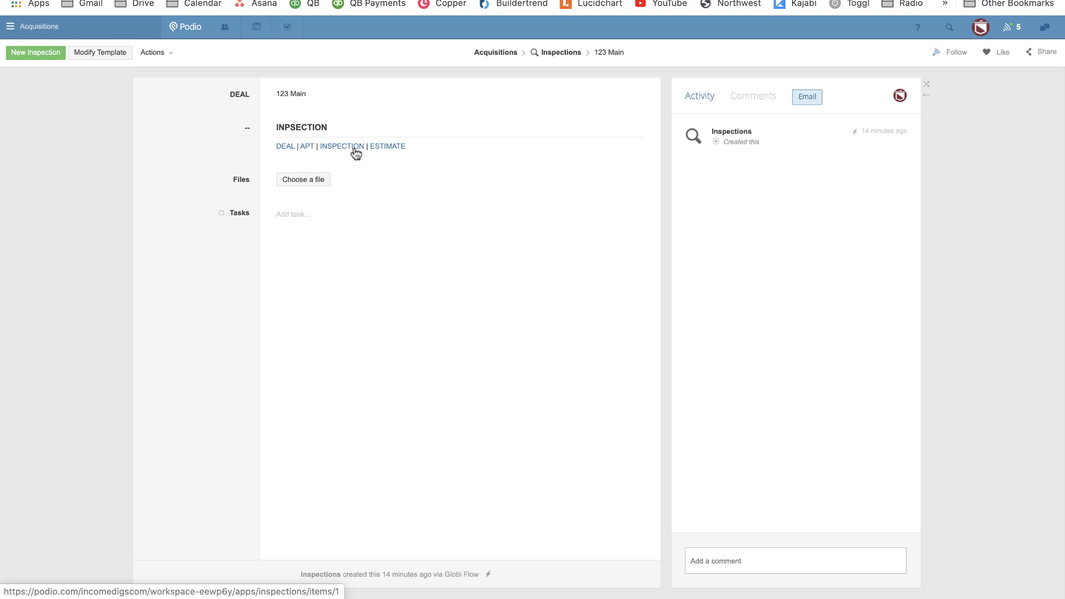
left_click(282, 149)
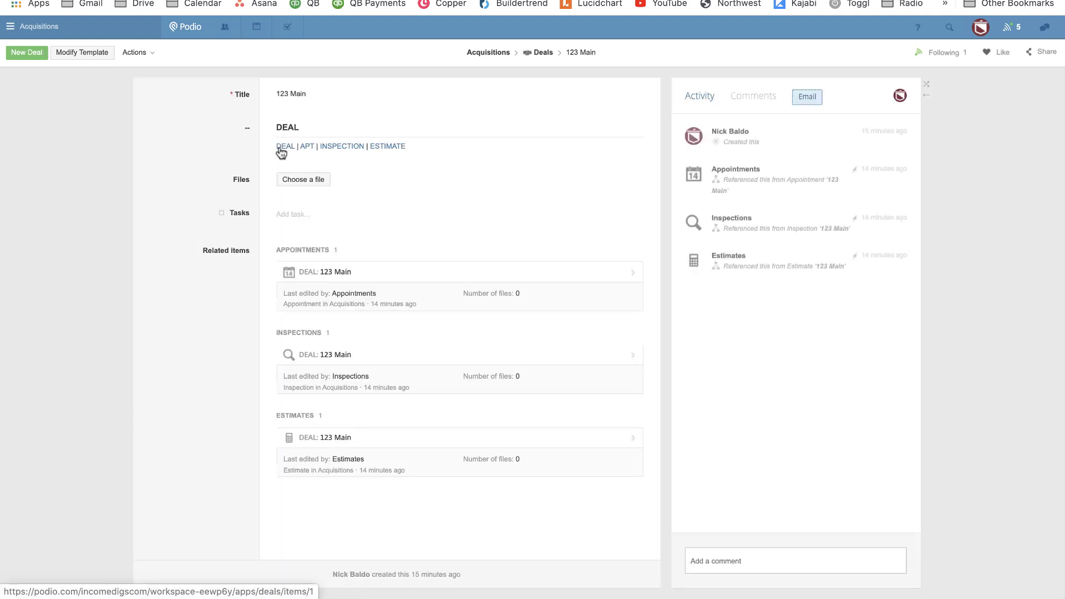